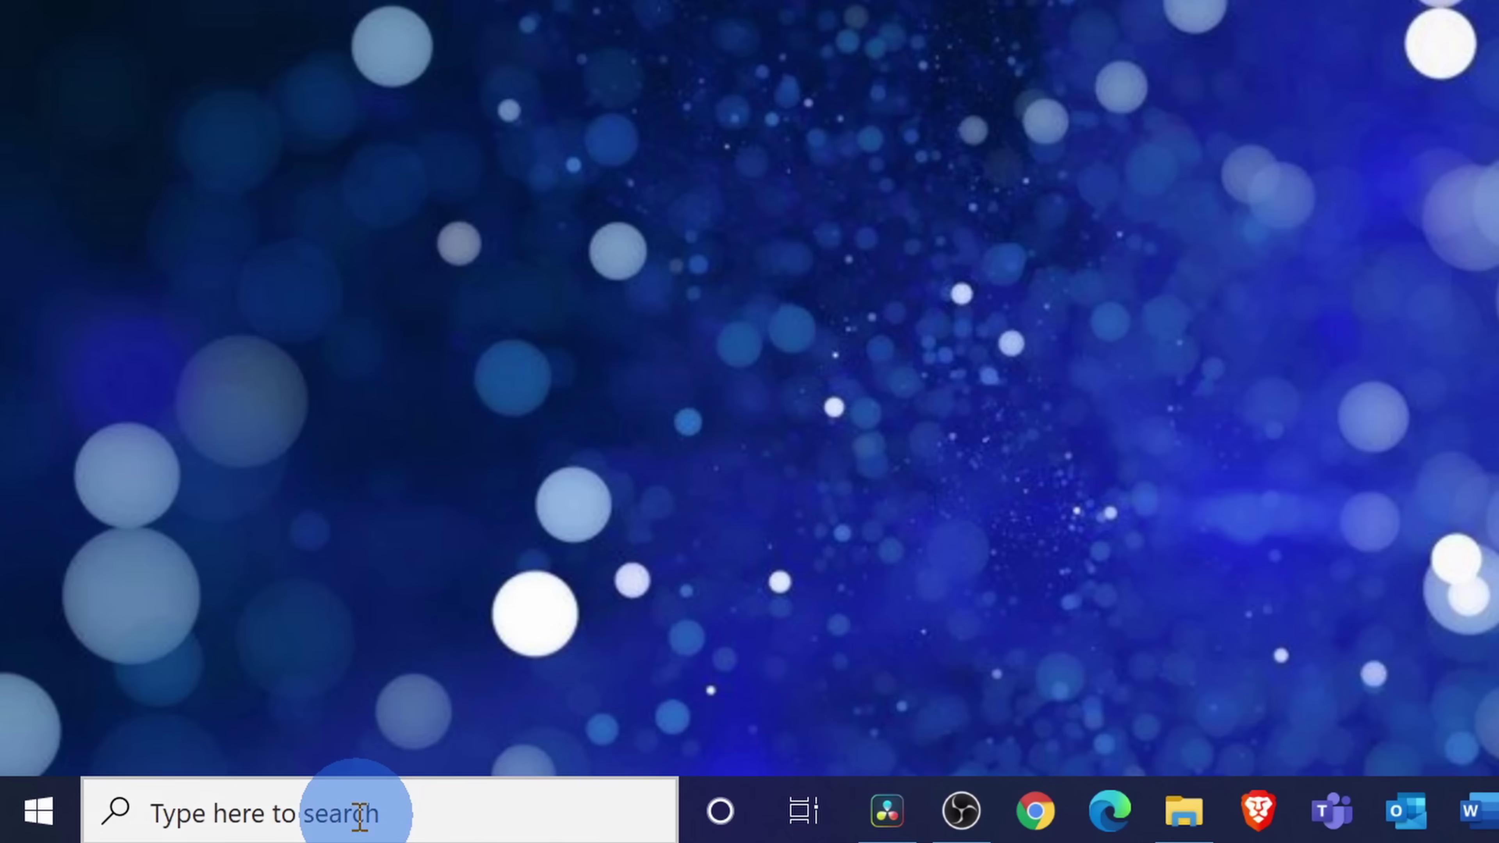
Step: Search for OneNote, find OneNote for Windows 10 in the Microsoft Store and launch it
left_click(181, 826)
type("onenote")
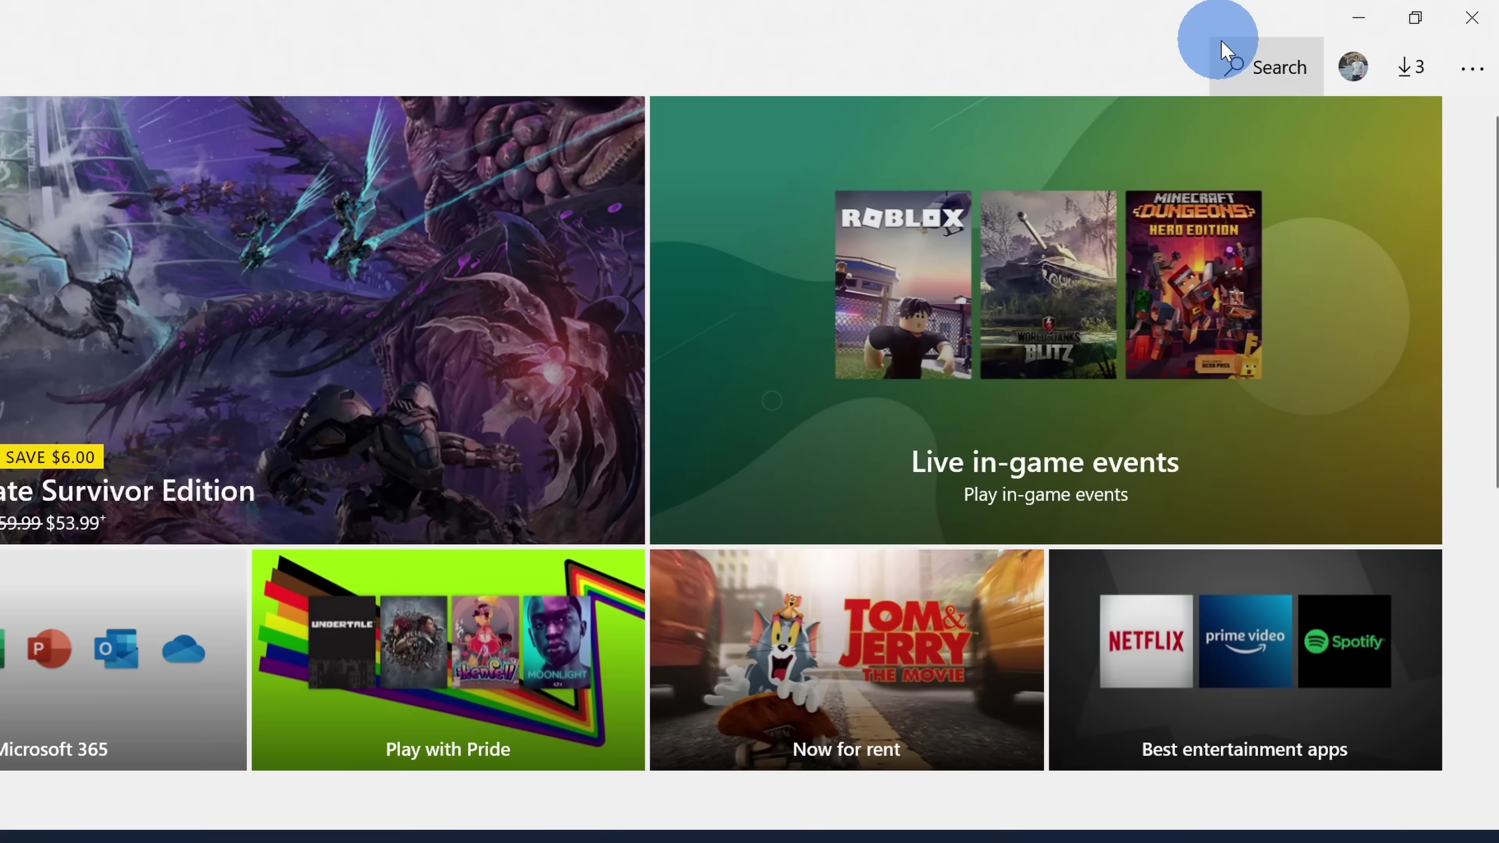
left_click(1328, 47)
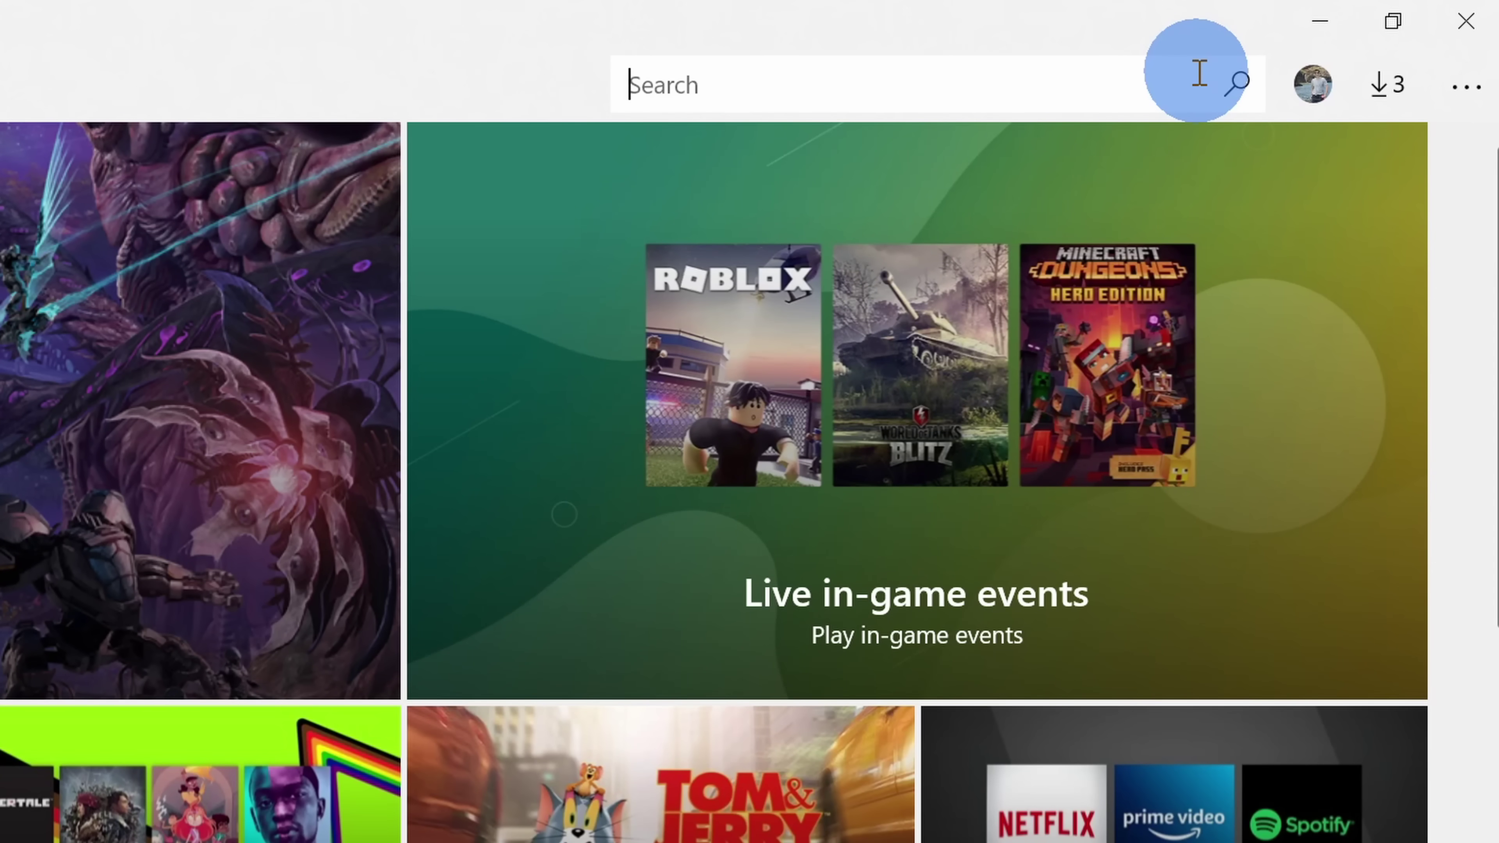
type("onenote")
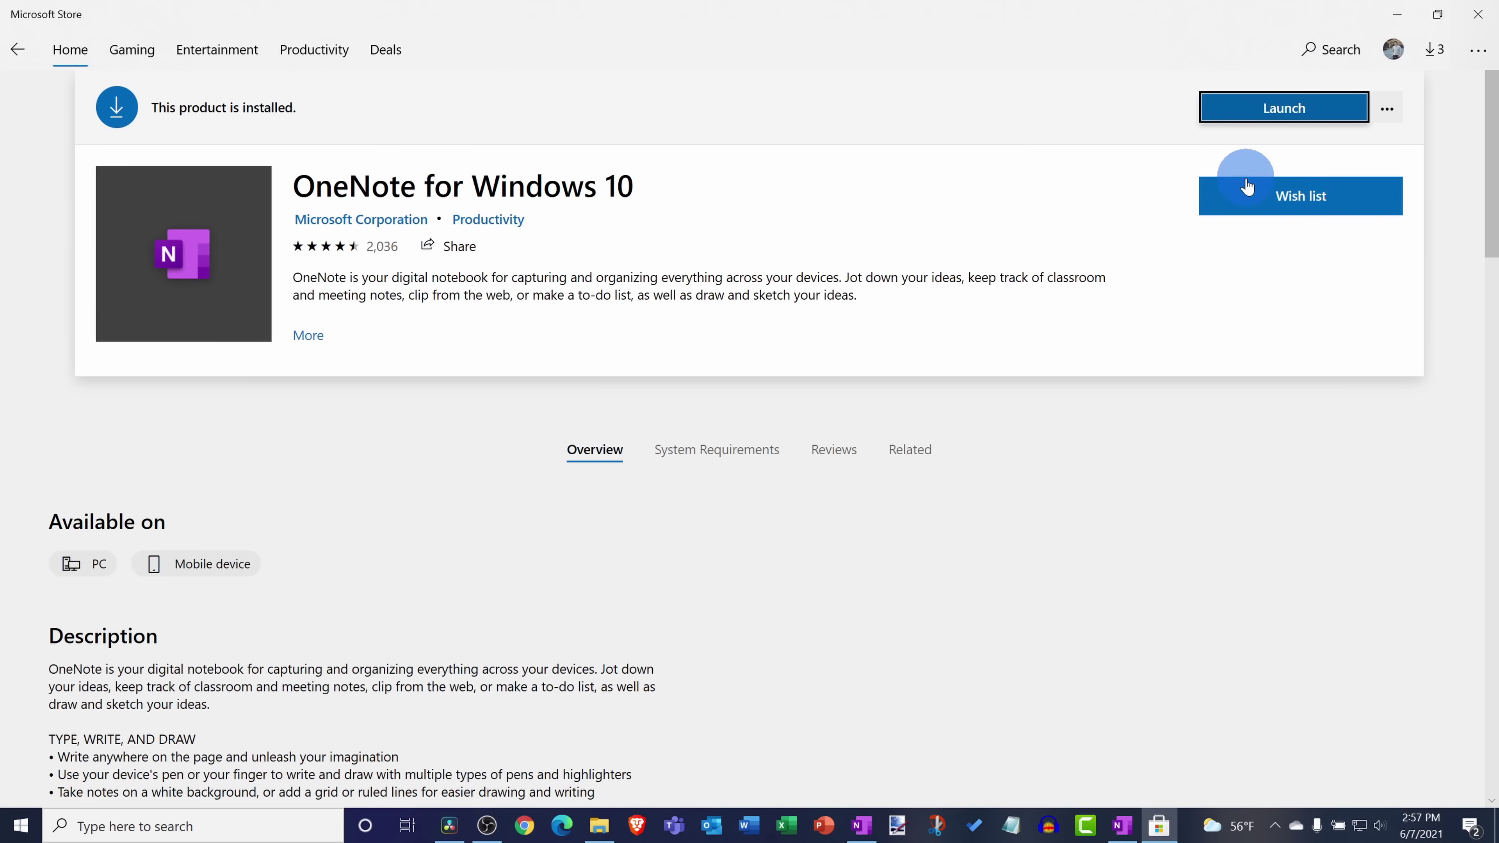
left_click(1301, 212)
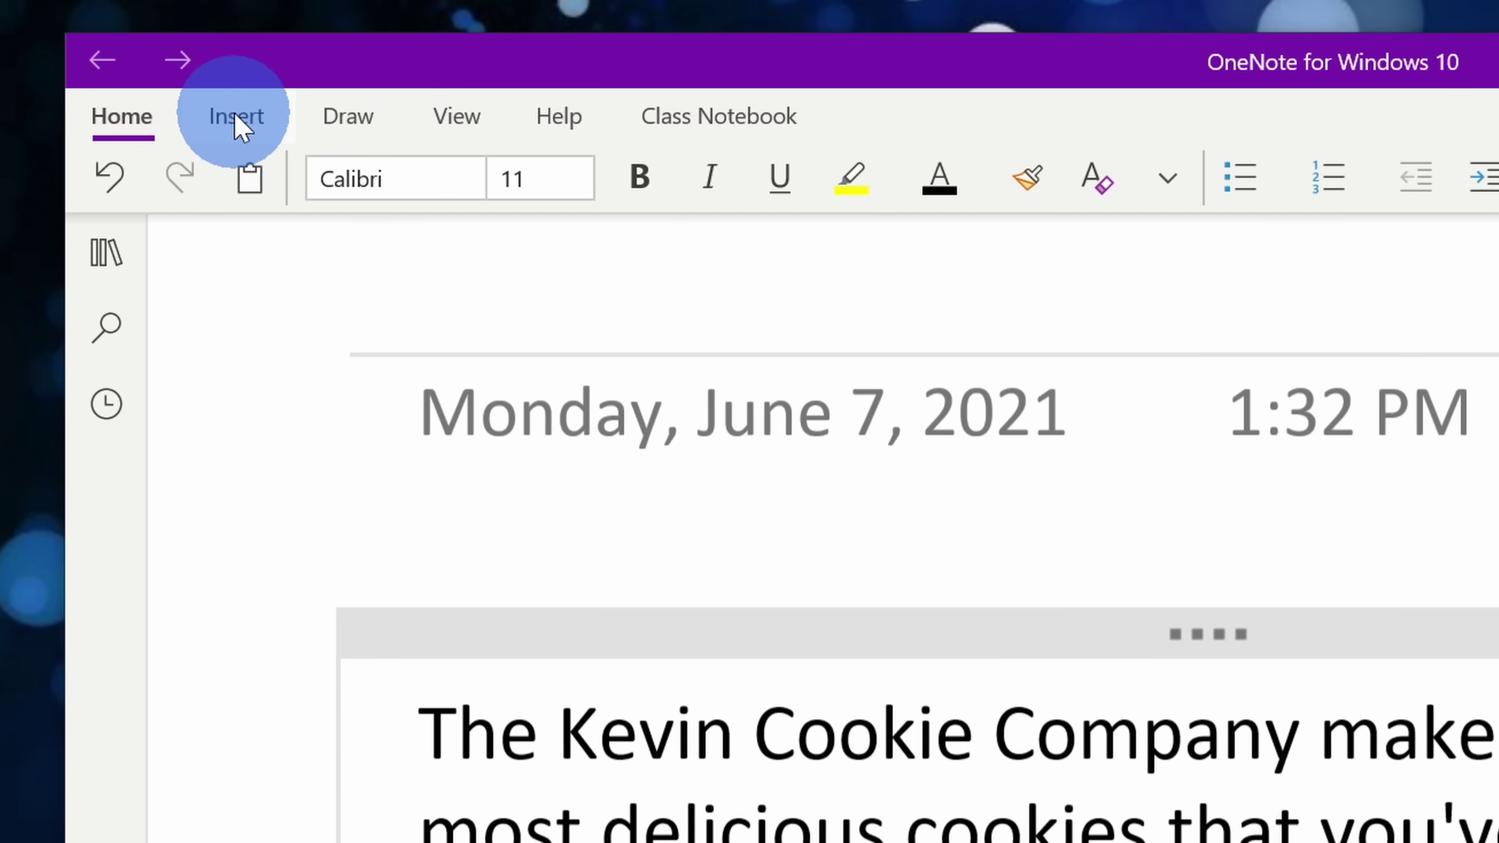
Step: Open the page about the Kevin Cookie Company in Immersive Reader
left_click(443, 127)
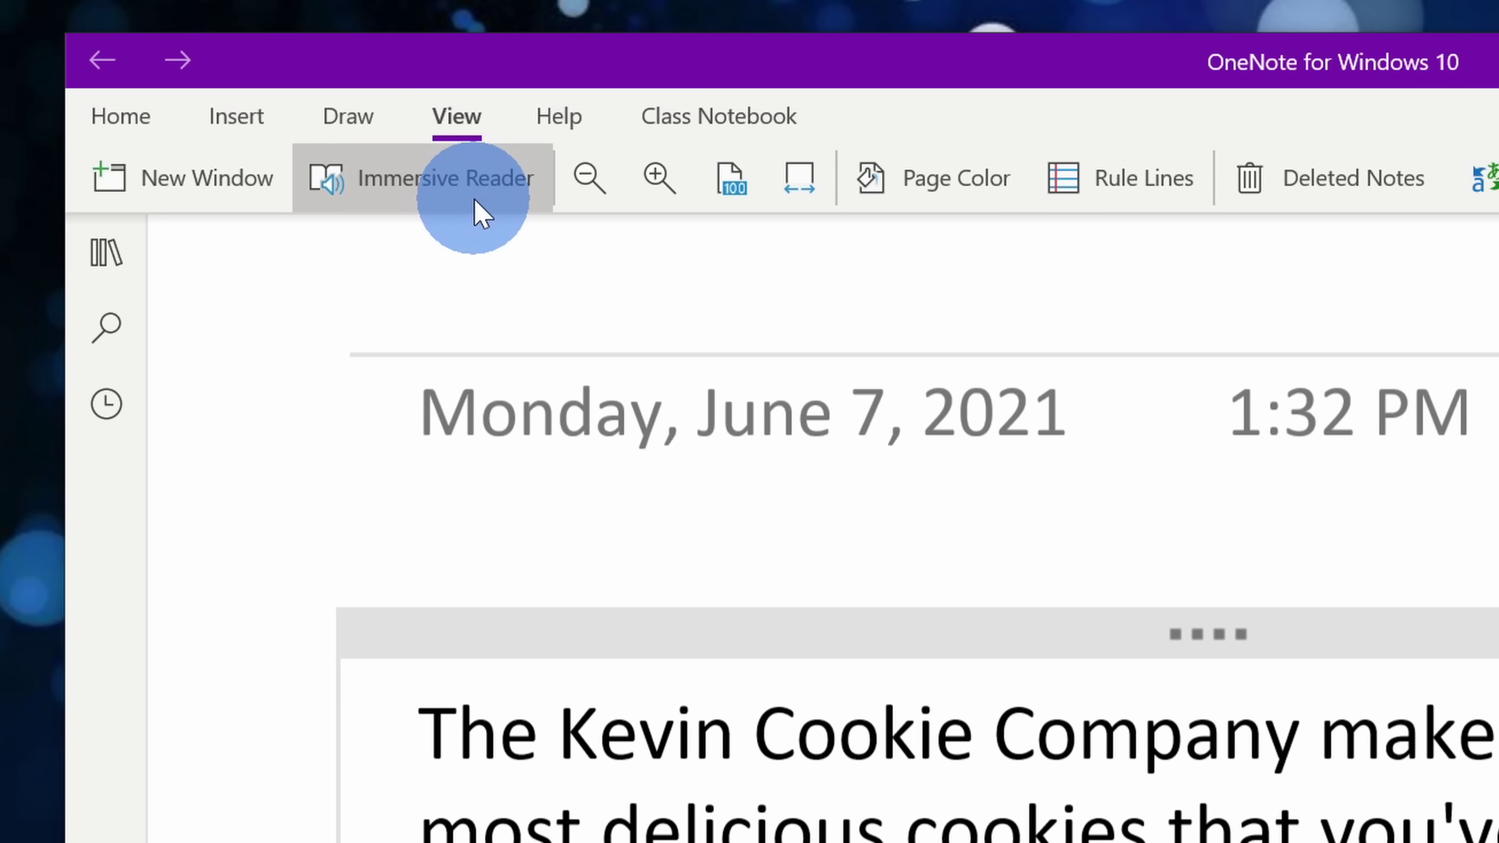
left_click(481, 214)
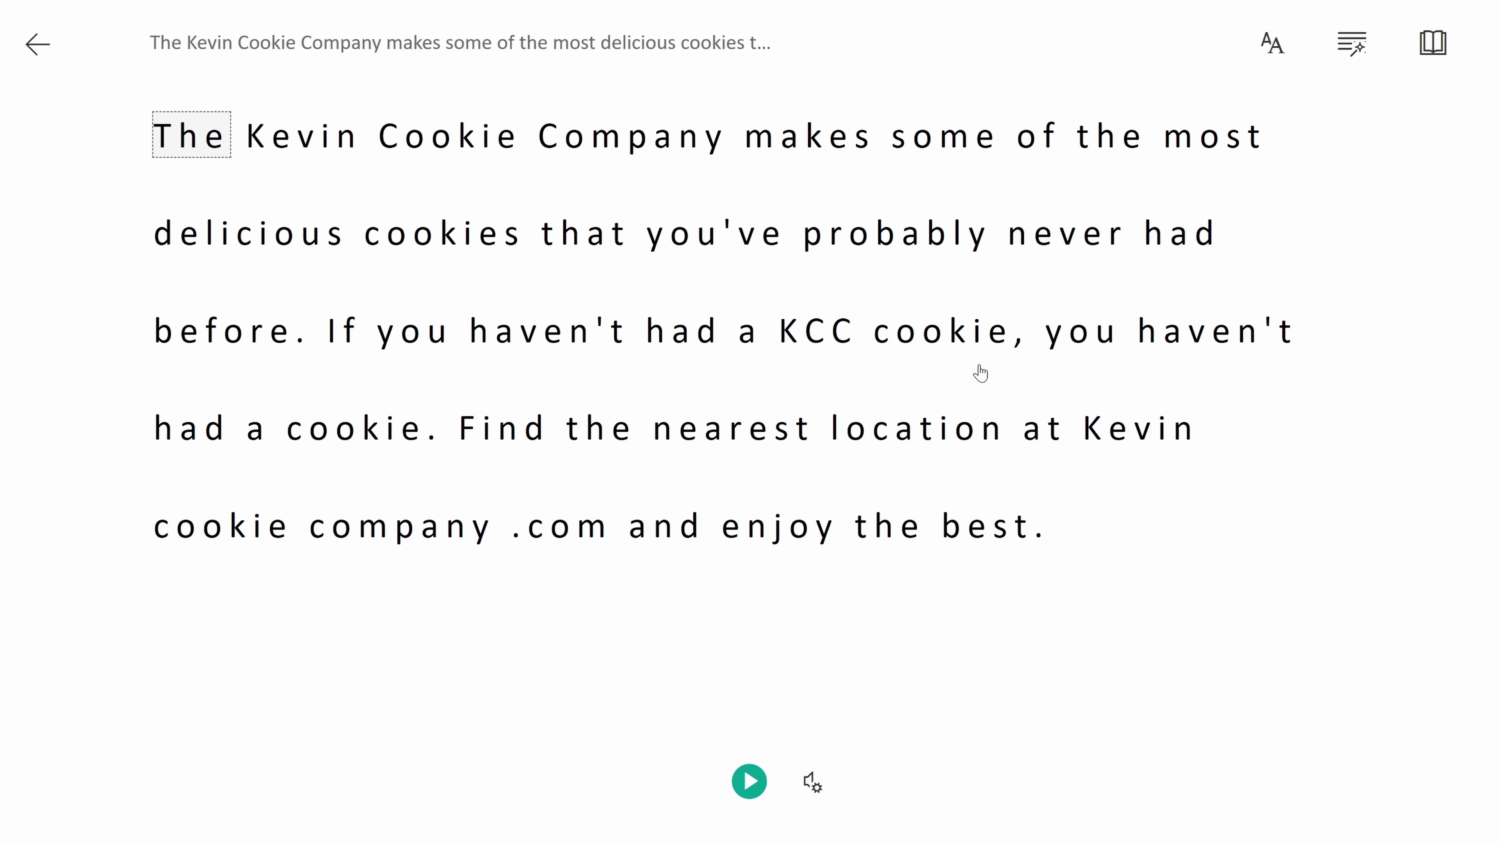
Step: Review Immersive Reader's text, grammar and reading preferences, and view the listening and translation pop-up for the first word, "The"
left_click(1271, 44)
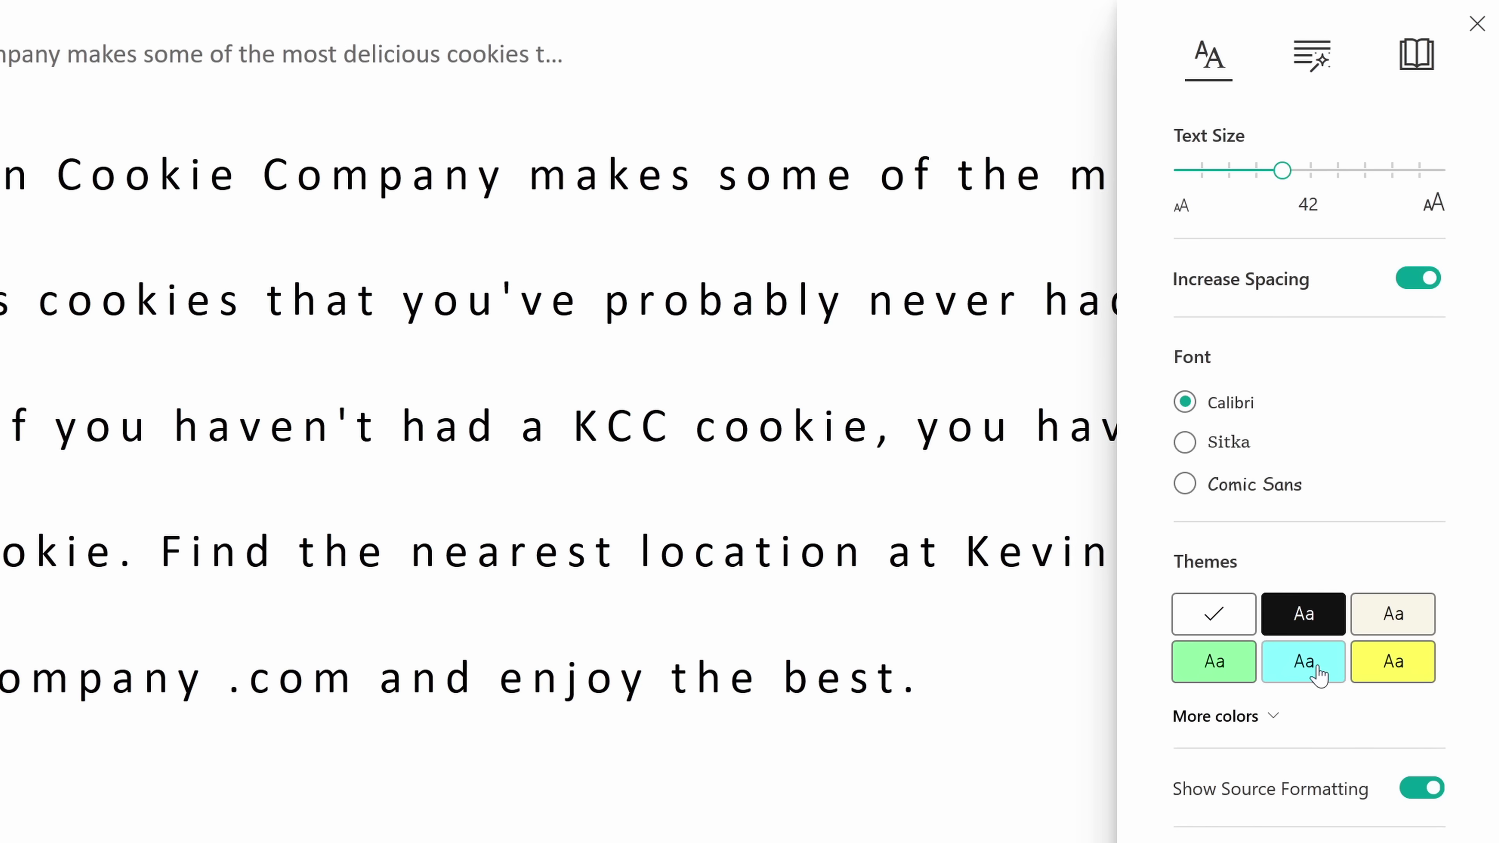
left_click(1316, 59)
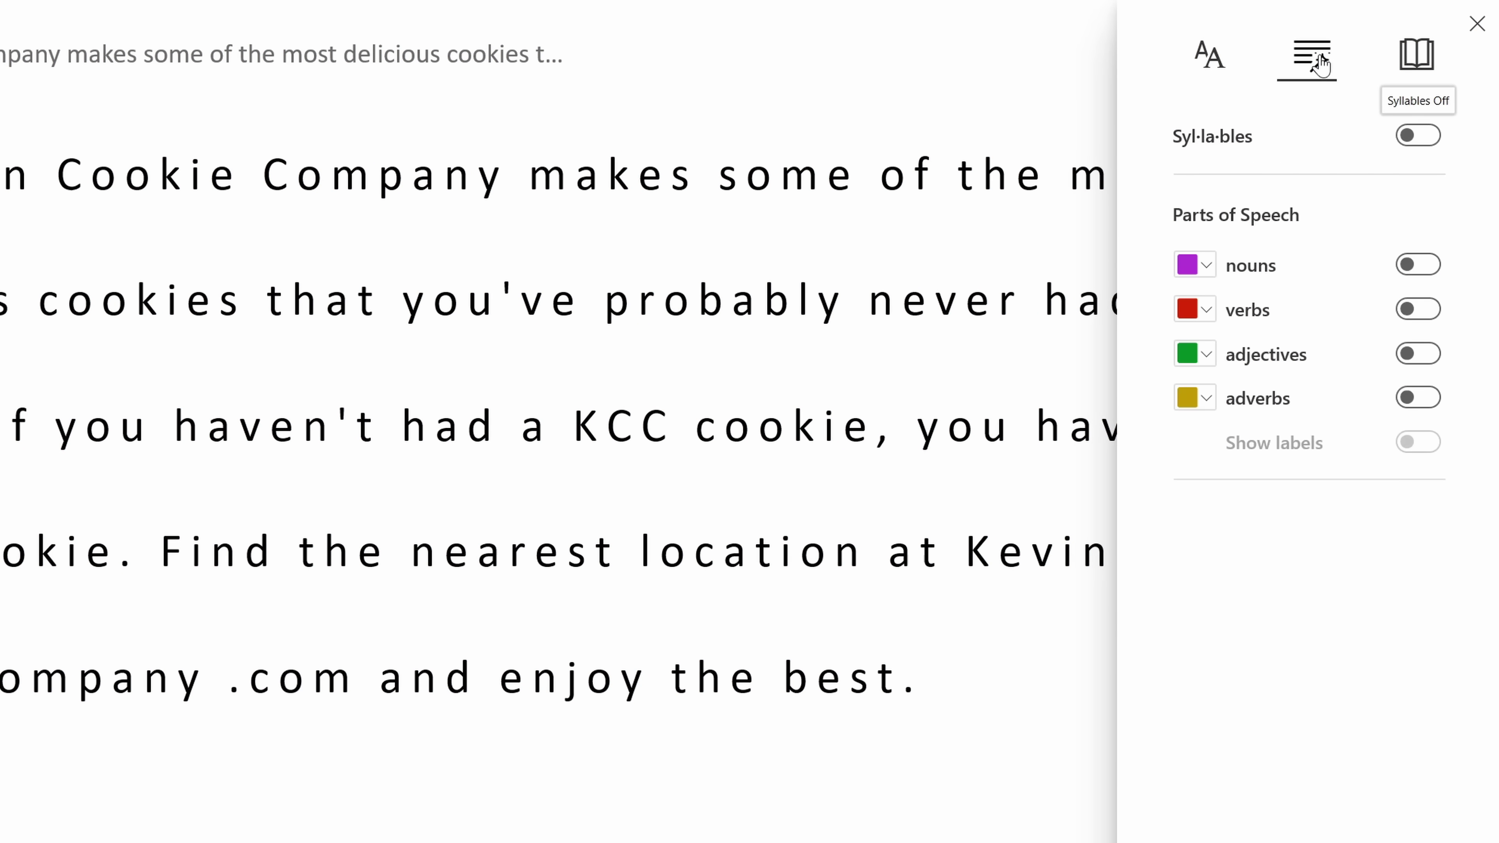
left_click(1411, 69)
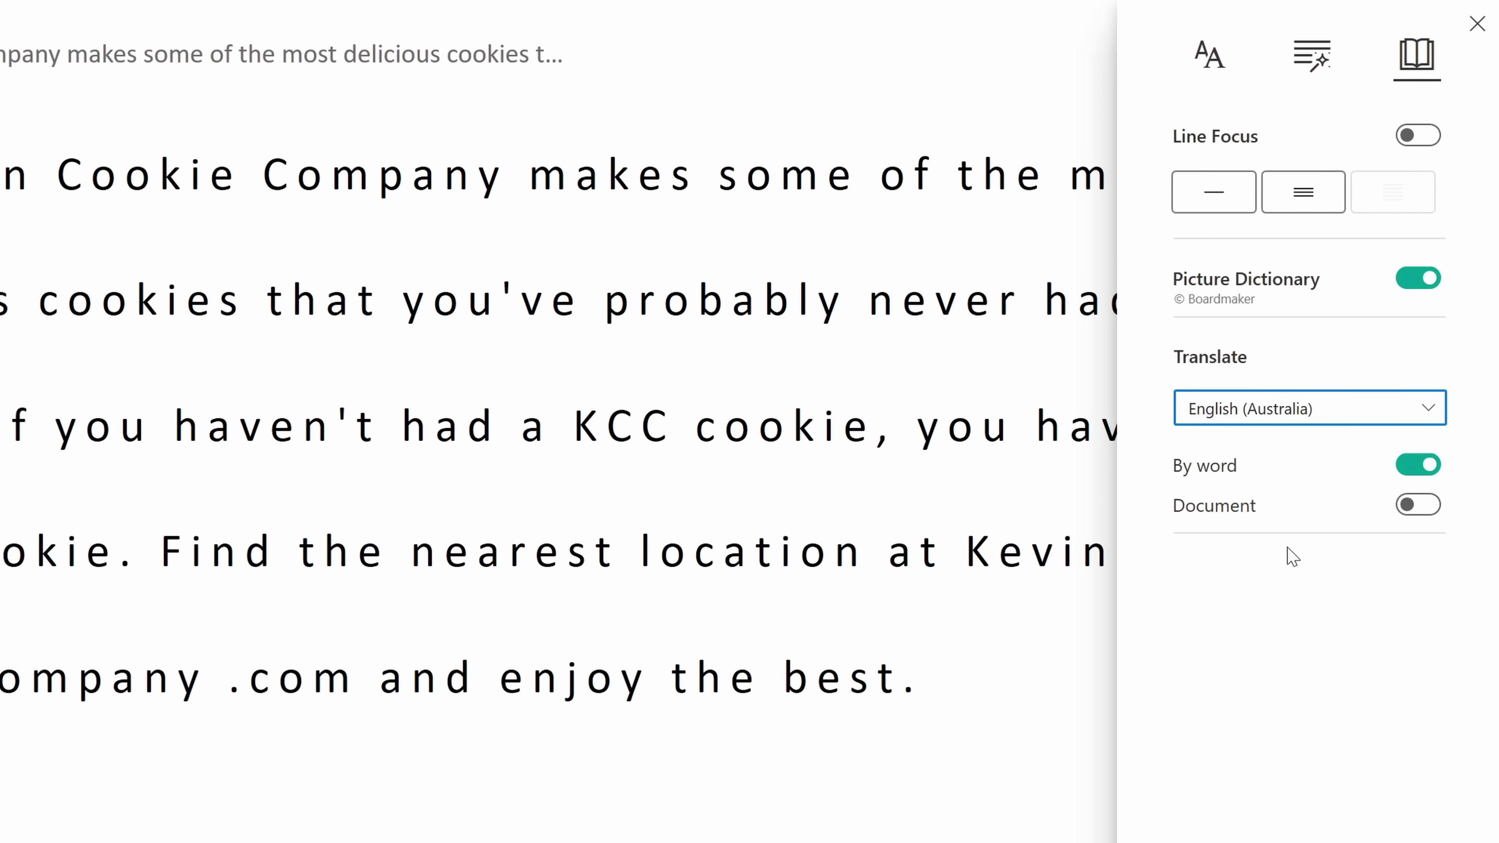
left_click(1003, 172)
left_click(198, 151)
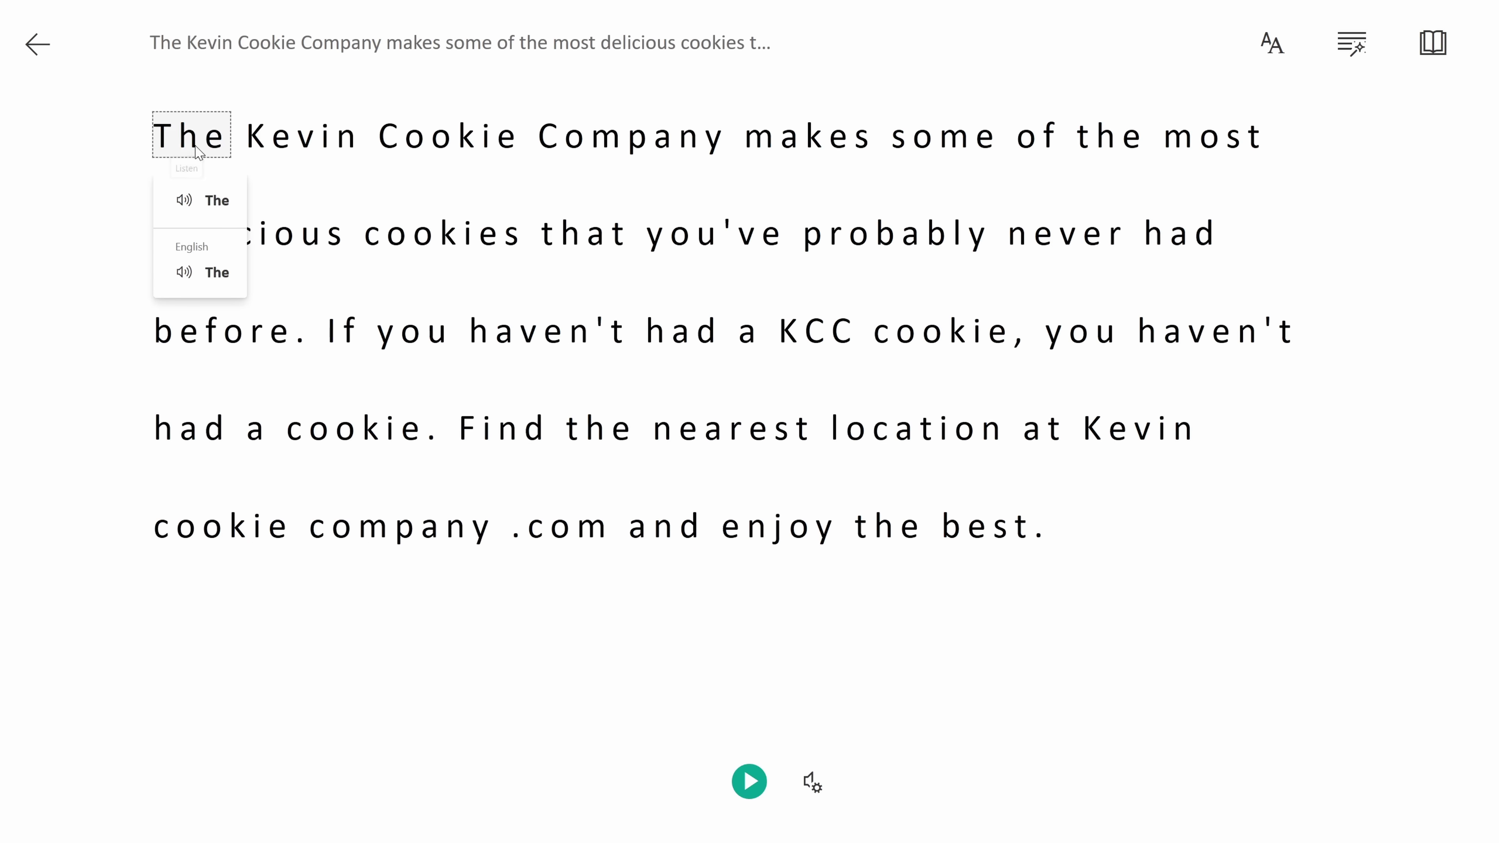
left_click(1343, 172)
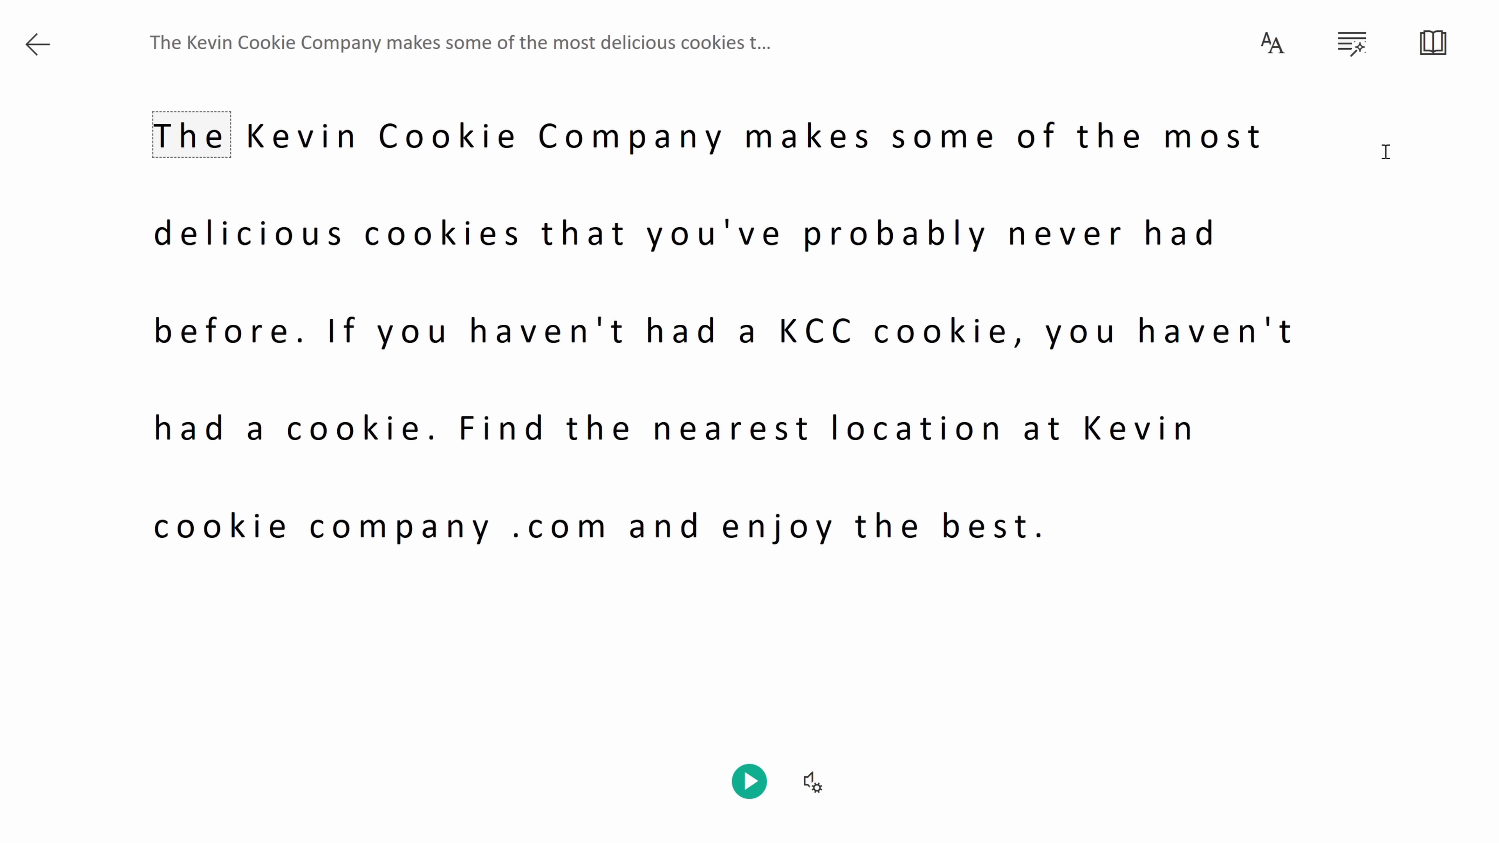
Step: Play and pause the read-aloud of the cookie company text, and review the voice speed and voice selection options
left_click(751, 784)
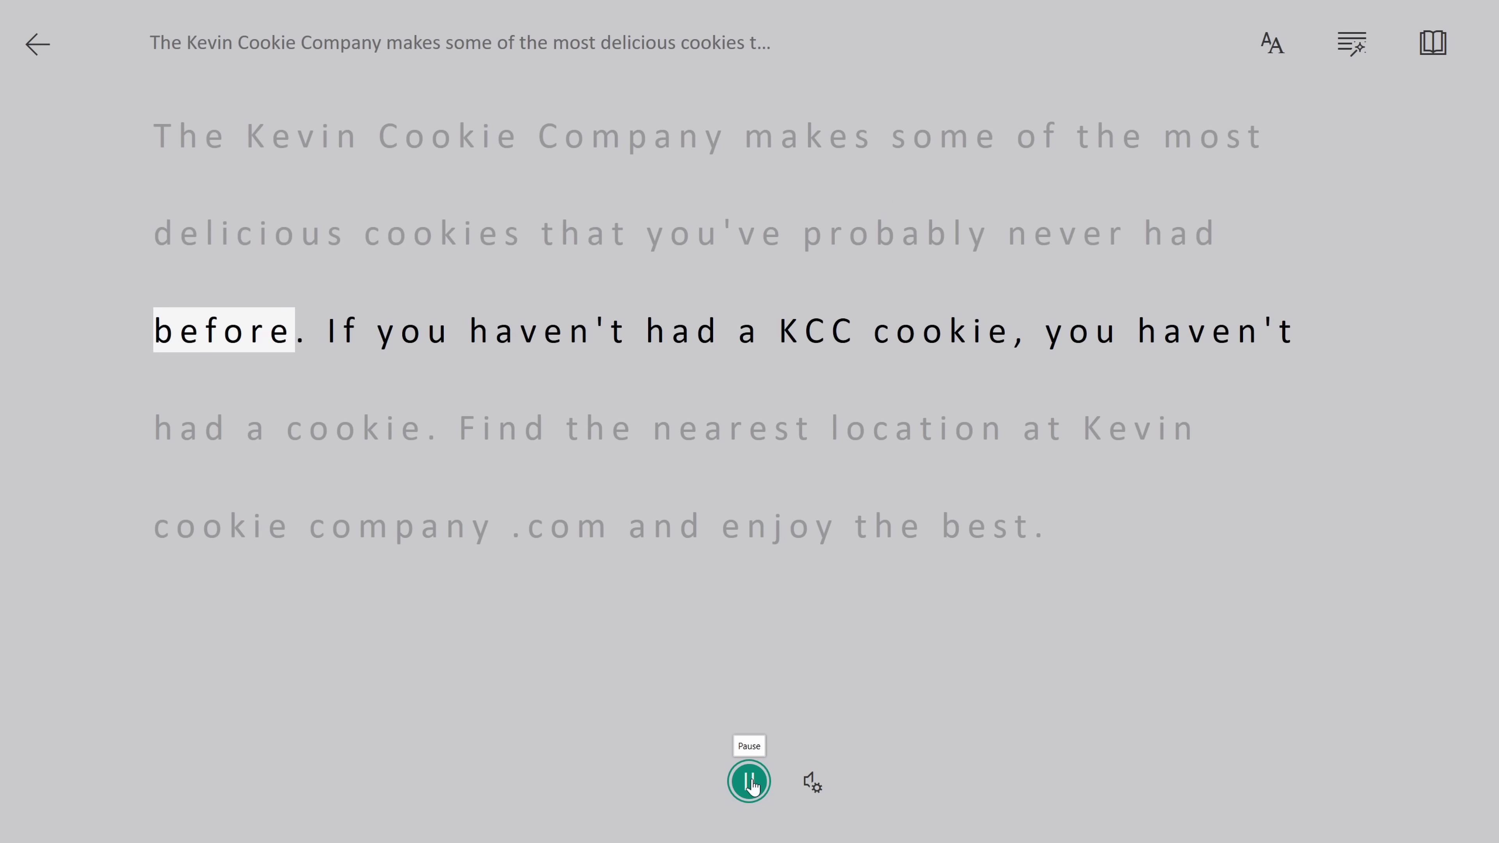
left_click(750, 784)
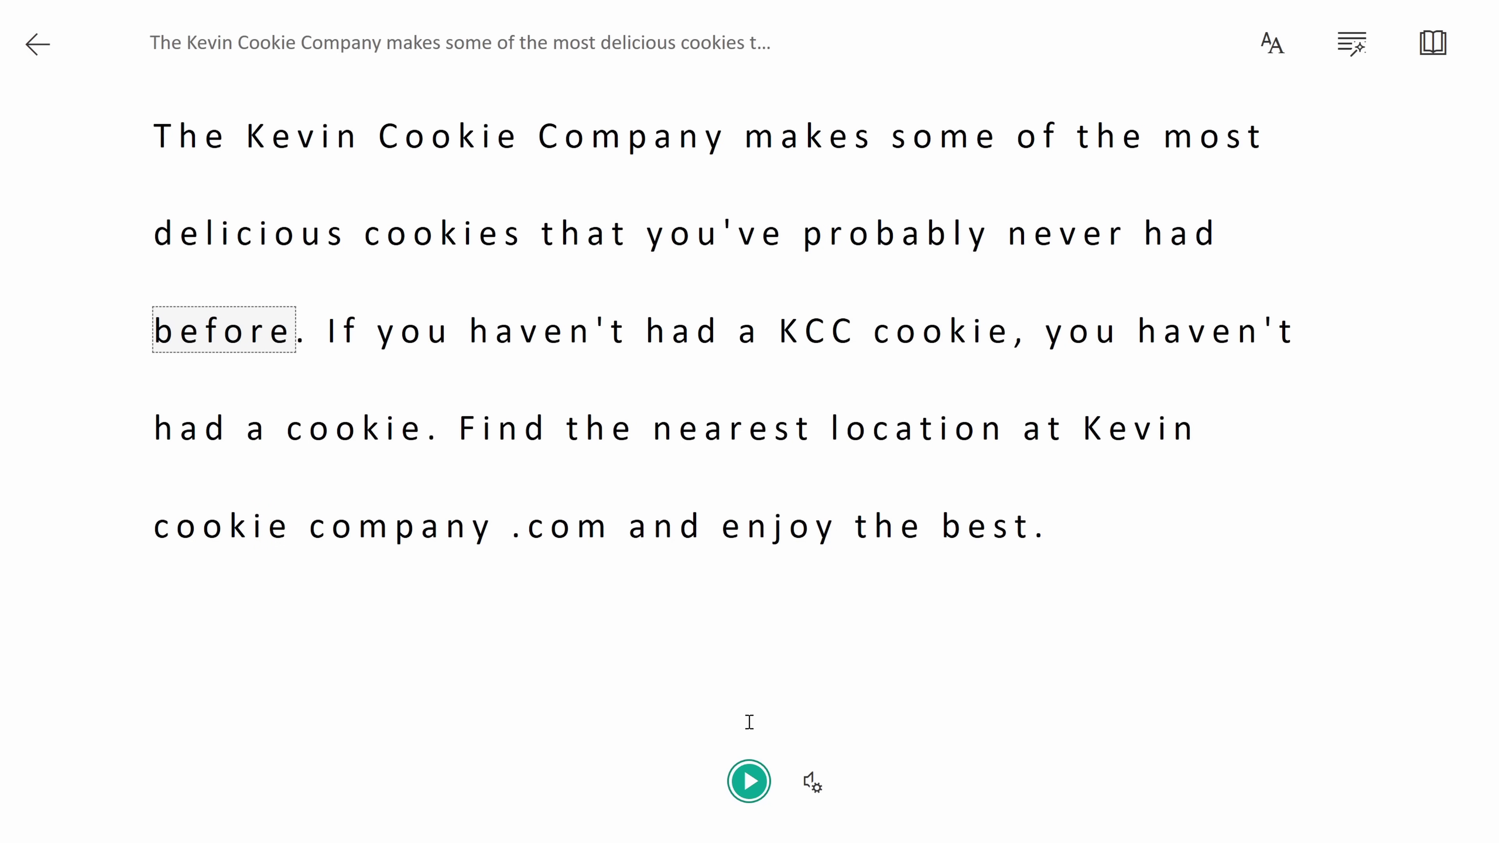
left_click(814, 784)
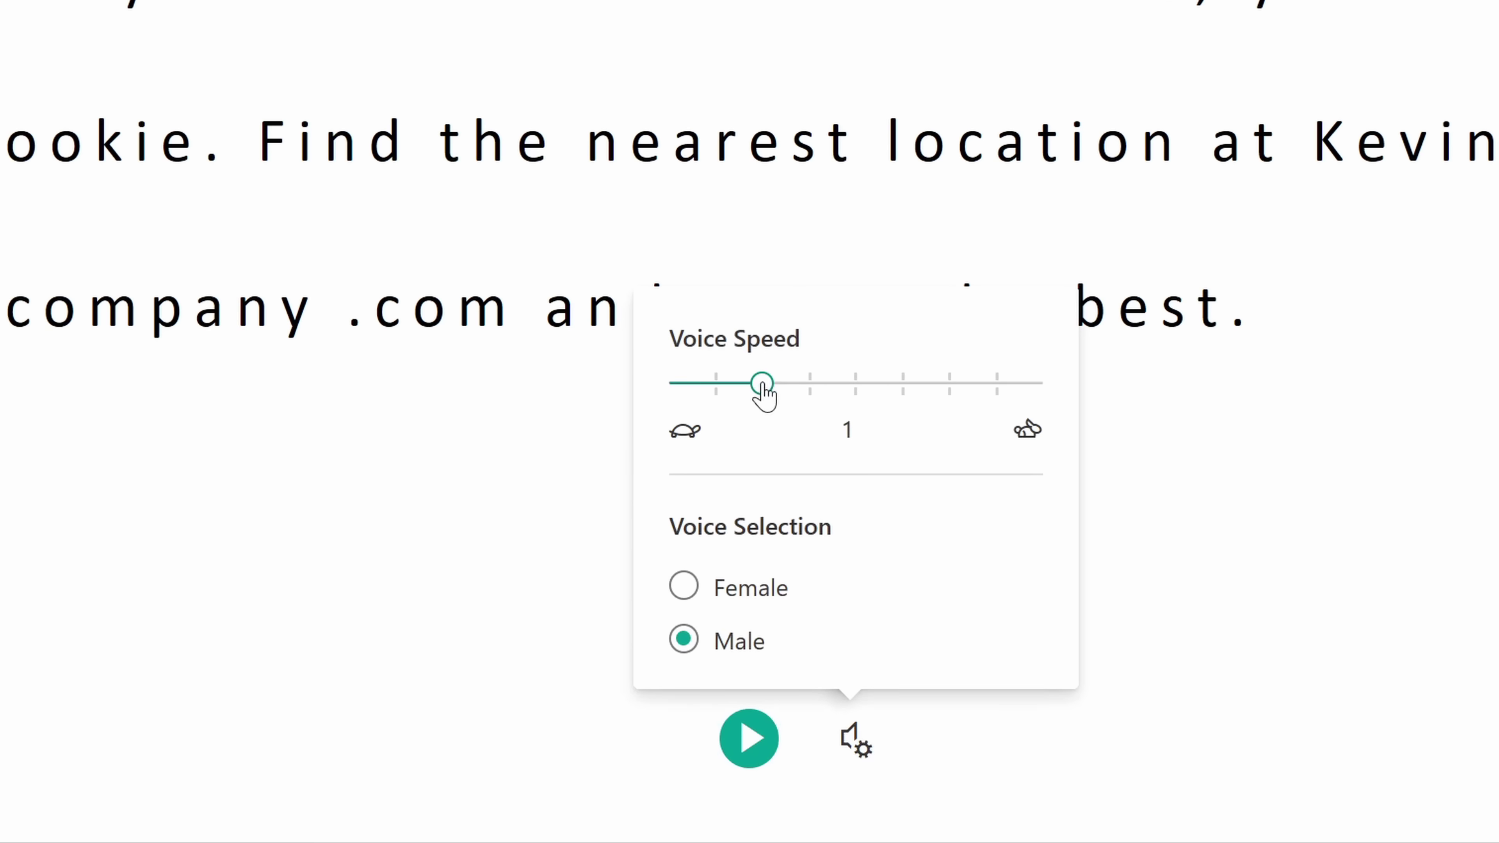
mouse_move(762, 384)
left_mouse_down()
mouse_move(1166, 376)
mouse_move(1114, 392)
mouse_move(656, 392)
mouse_move(762, 391)
left_mouse_up()
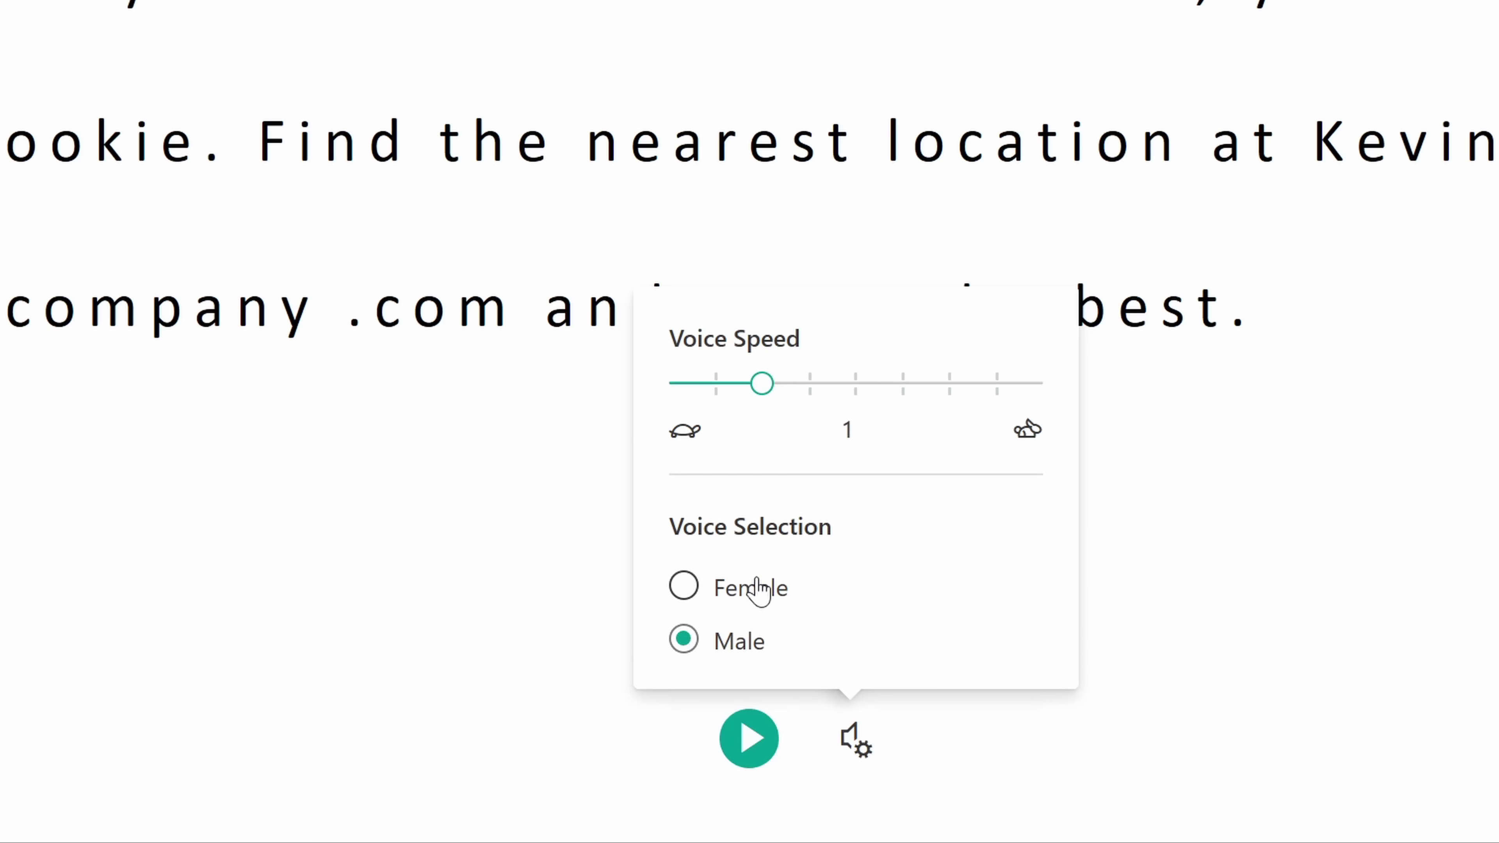
key("Escape")
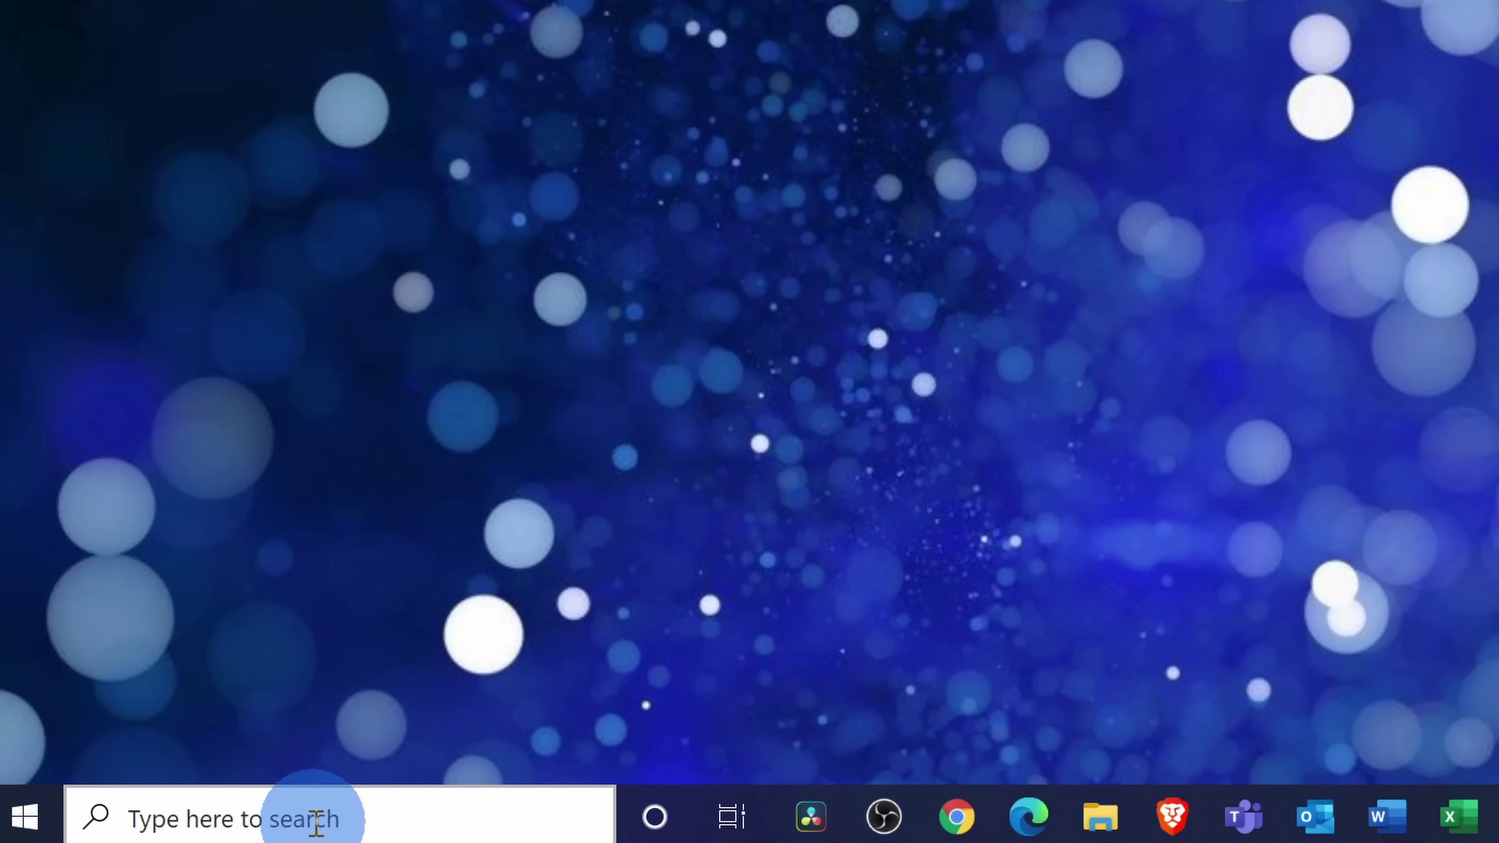
Step: Open the Windows Sound settings and review the available input devices
left_click(315, 824)
type("sound settings")
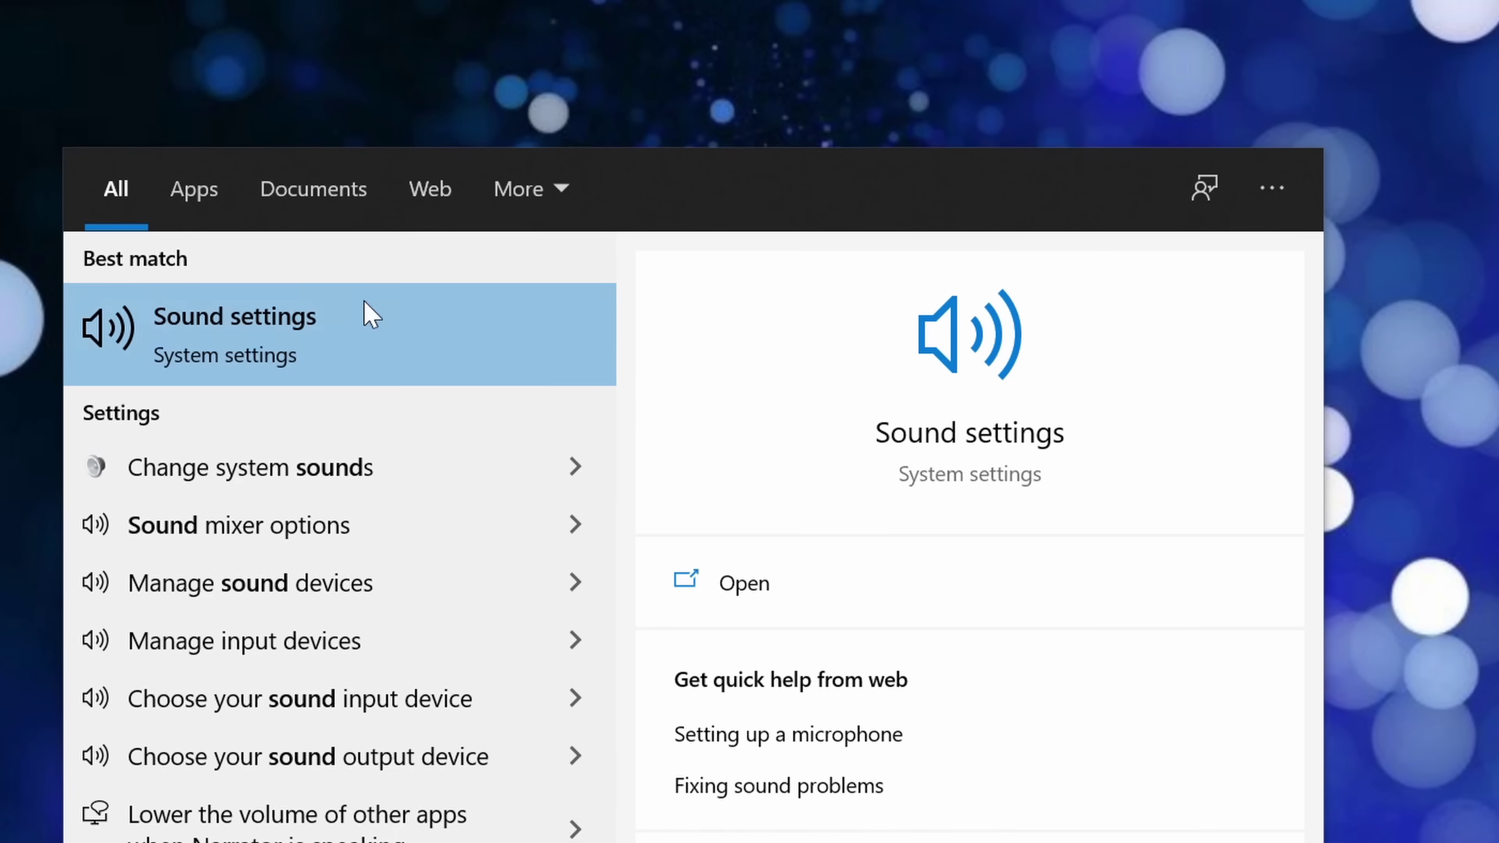
left_click(363, 354)
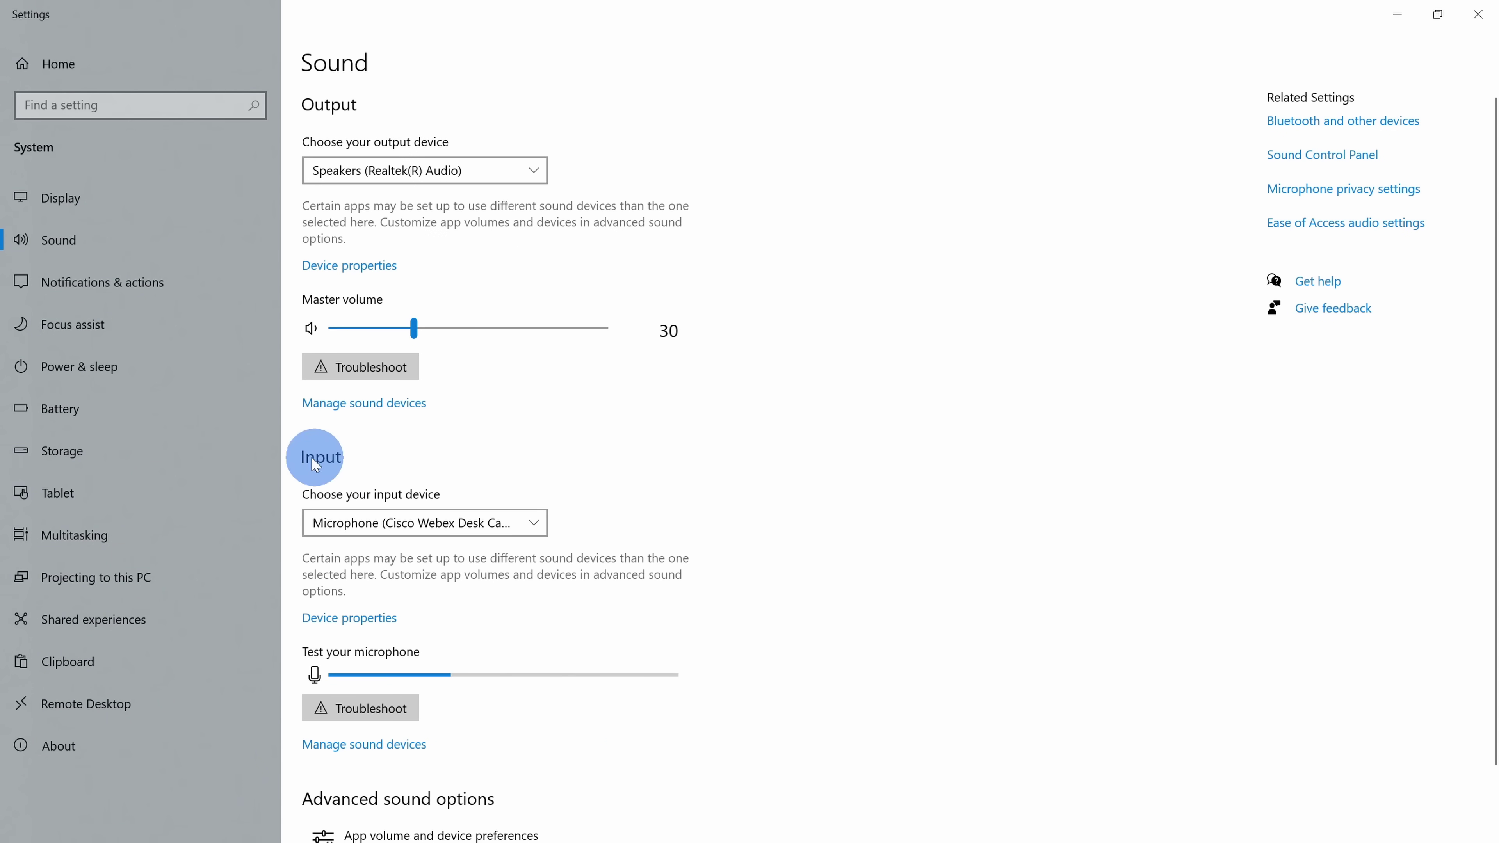
scroll(346, 455, "down", 2)
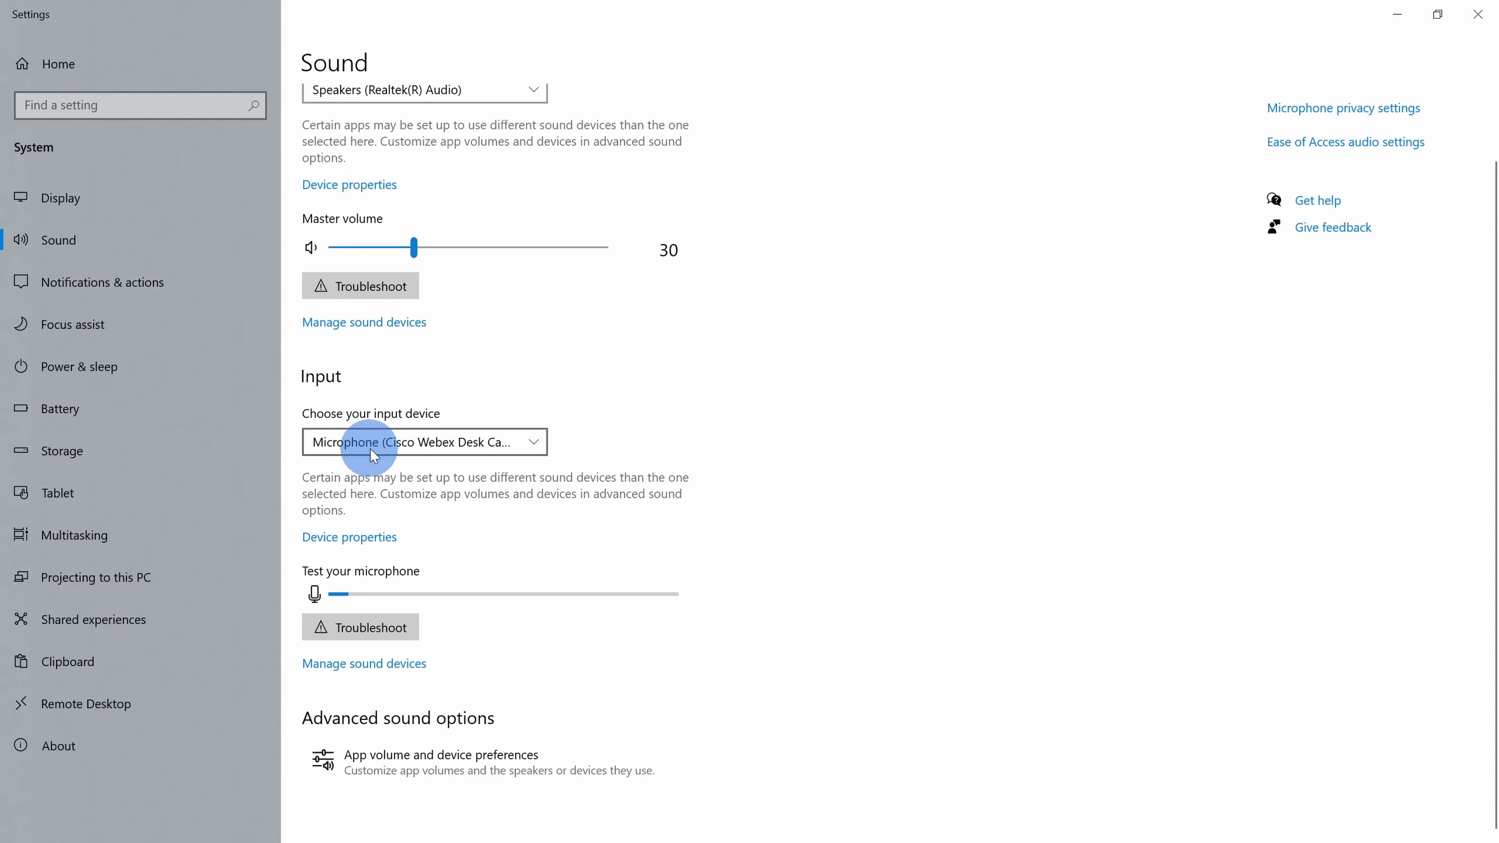
left_click(466, 447)
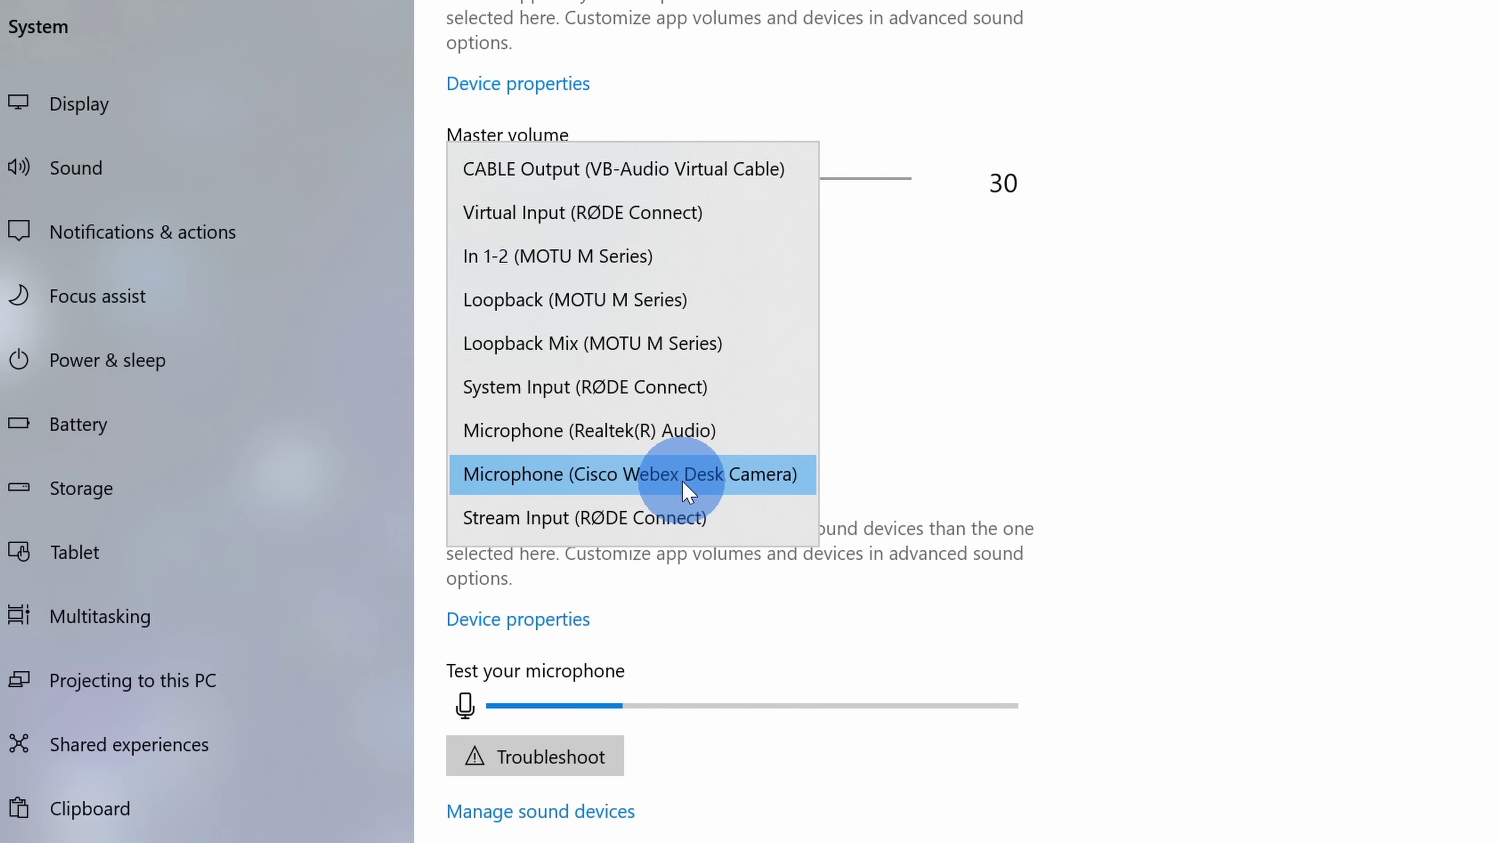
left_click(903, 502)
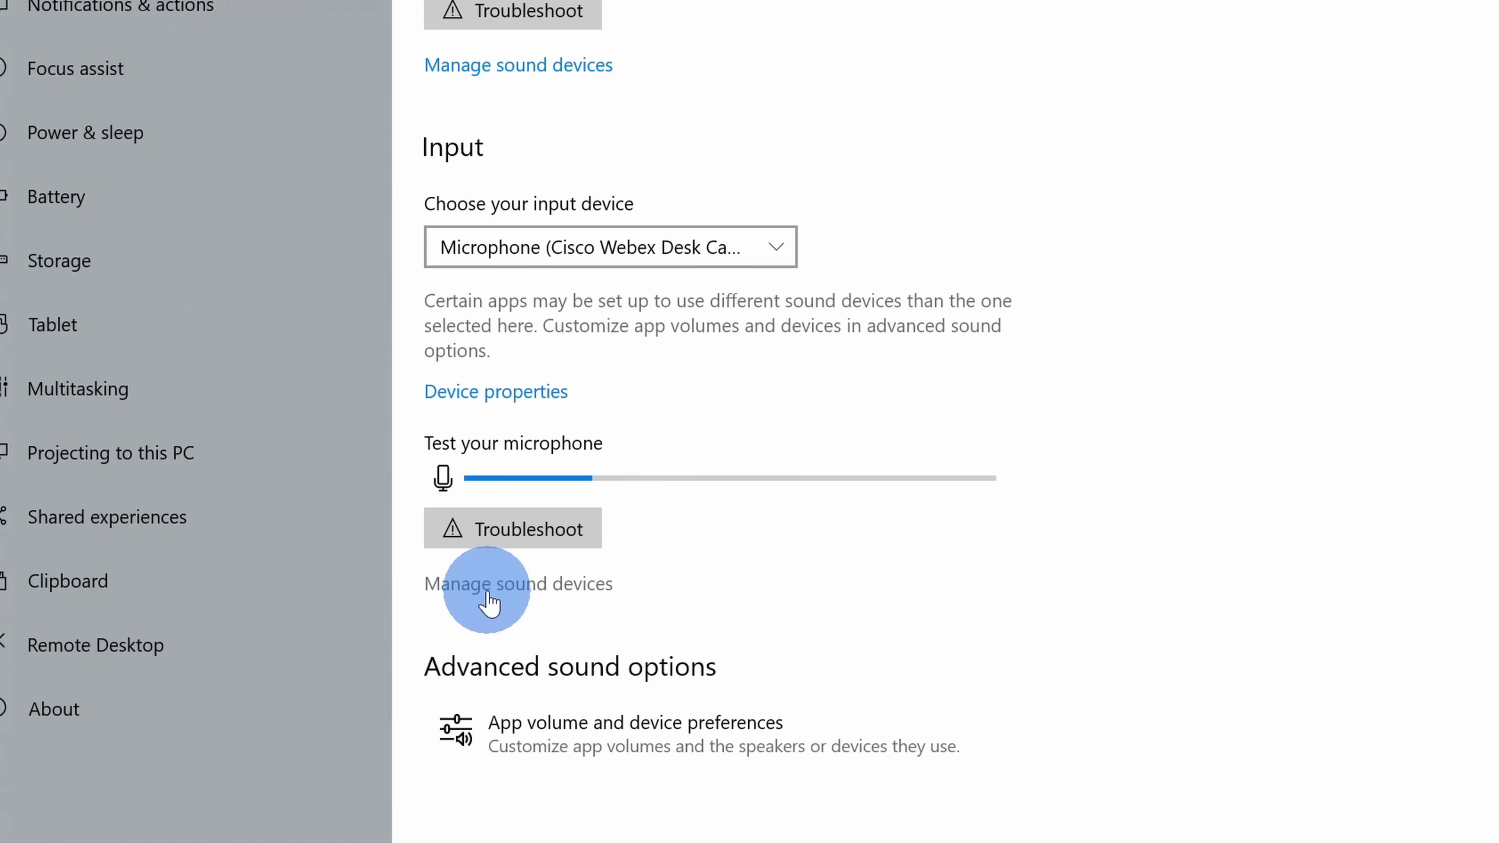
Step: Enable the disabled Stereo Mix (Realtek(R) Audio) input among the managed sound devices
left_click(505, 583)
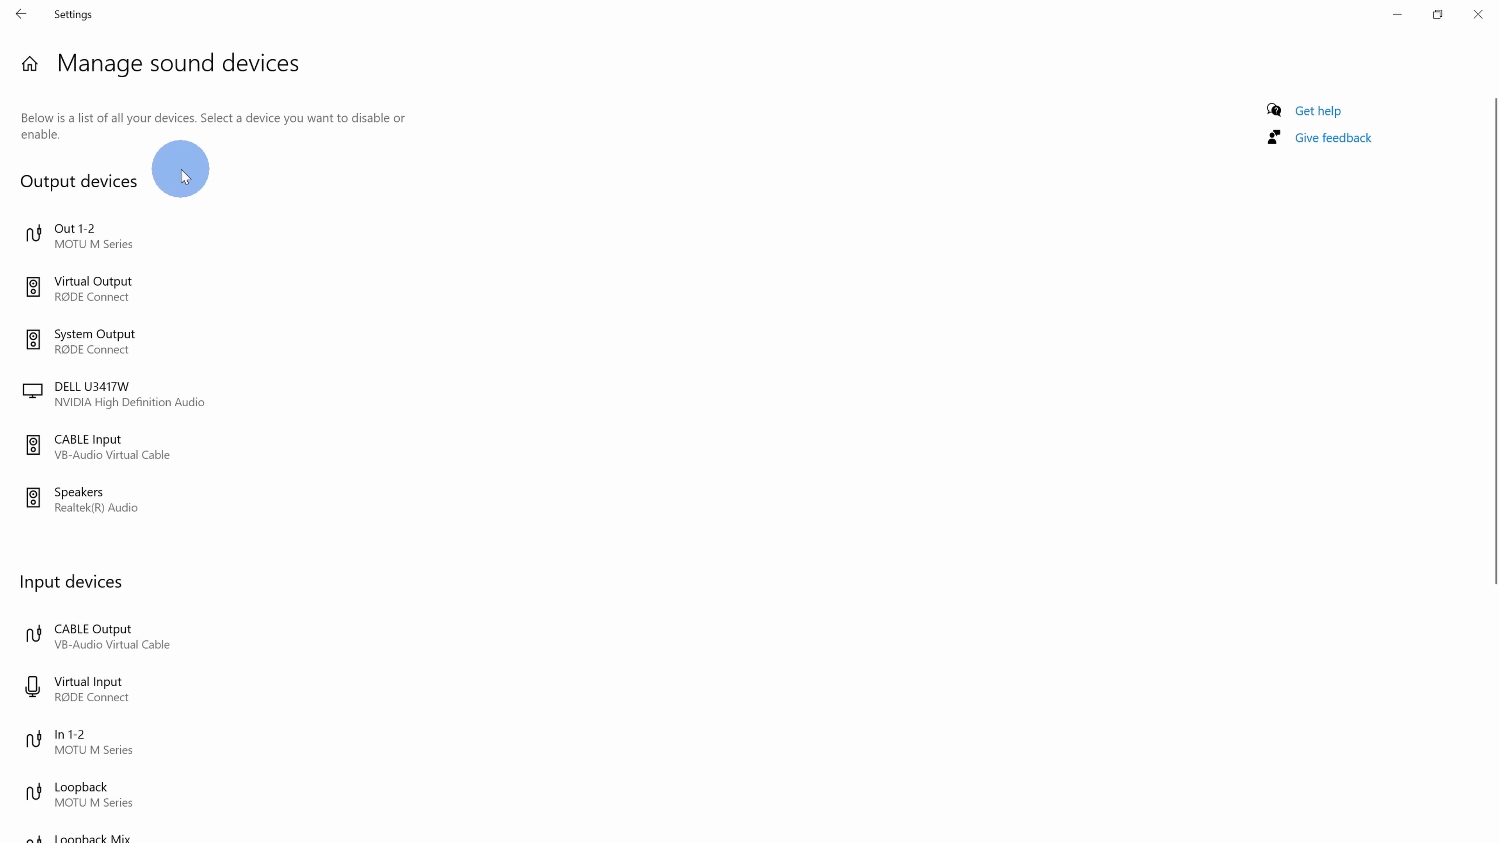
scroll(176, 240, "down", 6)
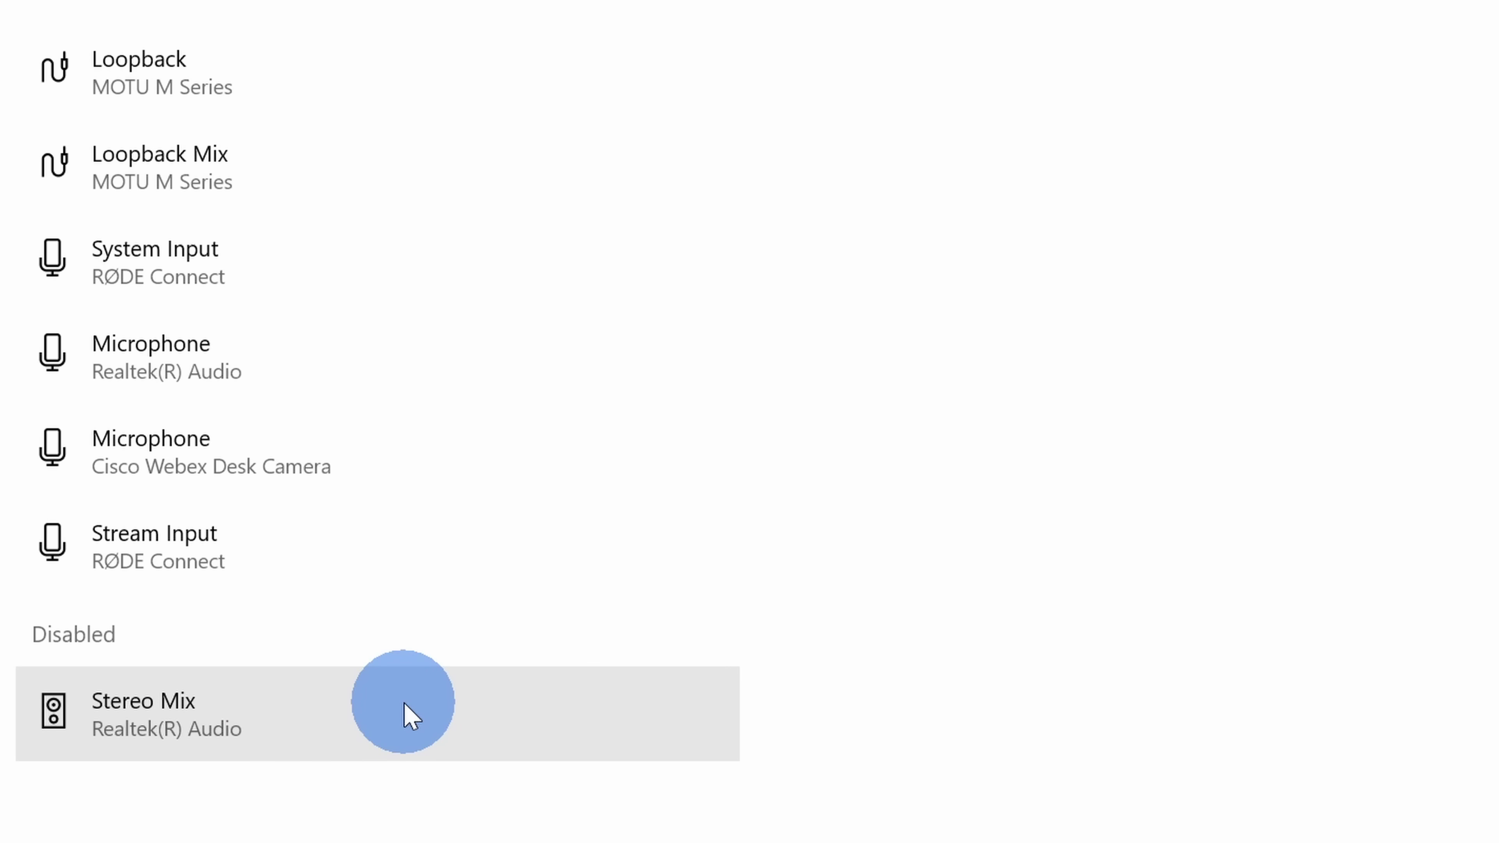
left_click(411, 716)
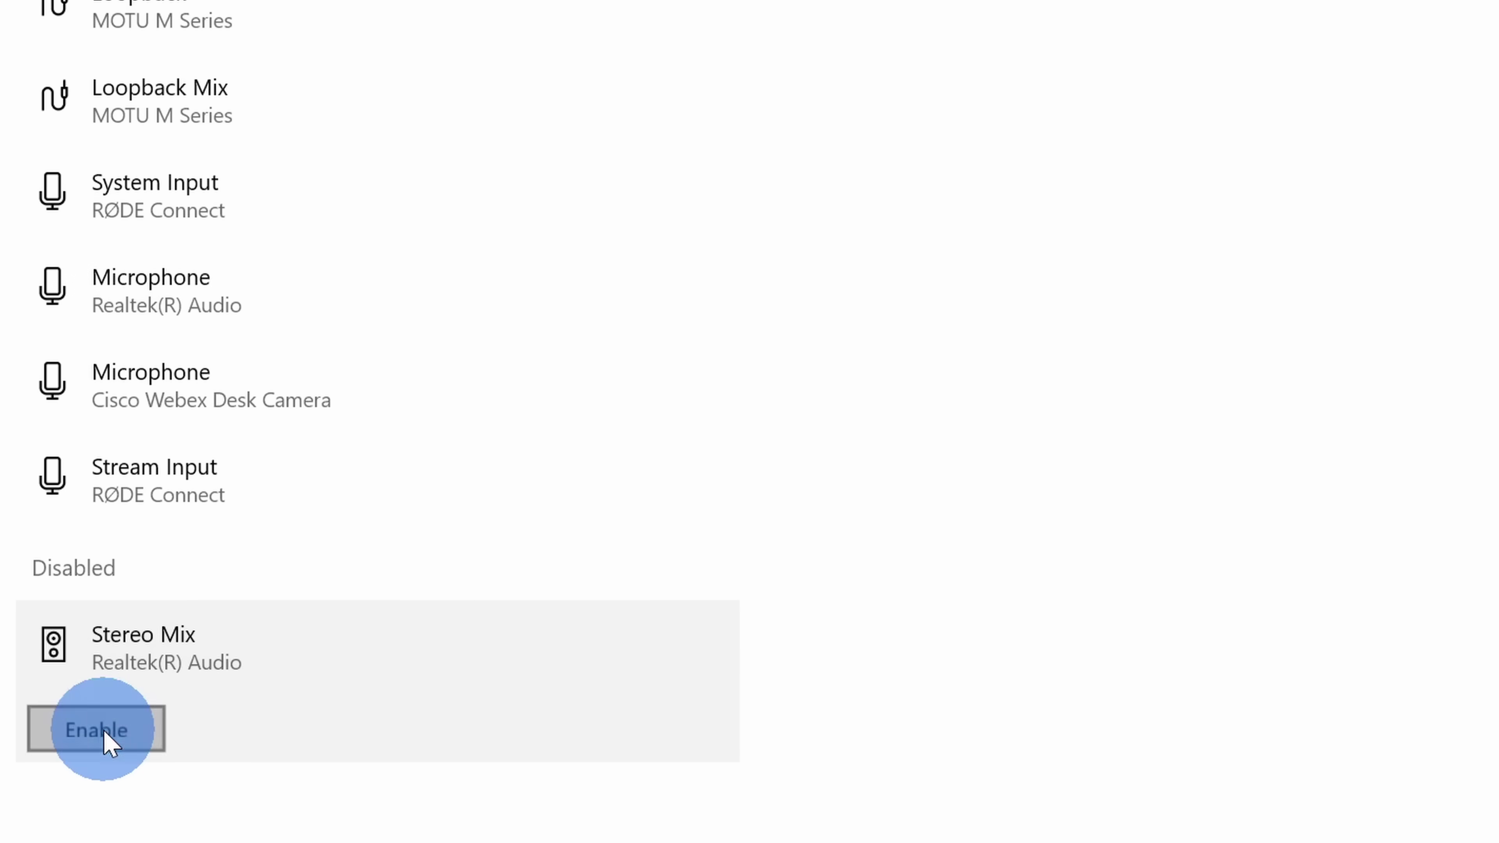
left_click(105, 734)
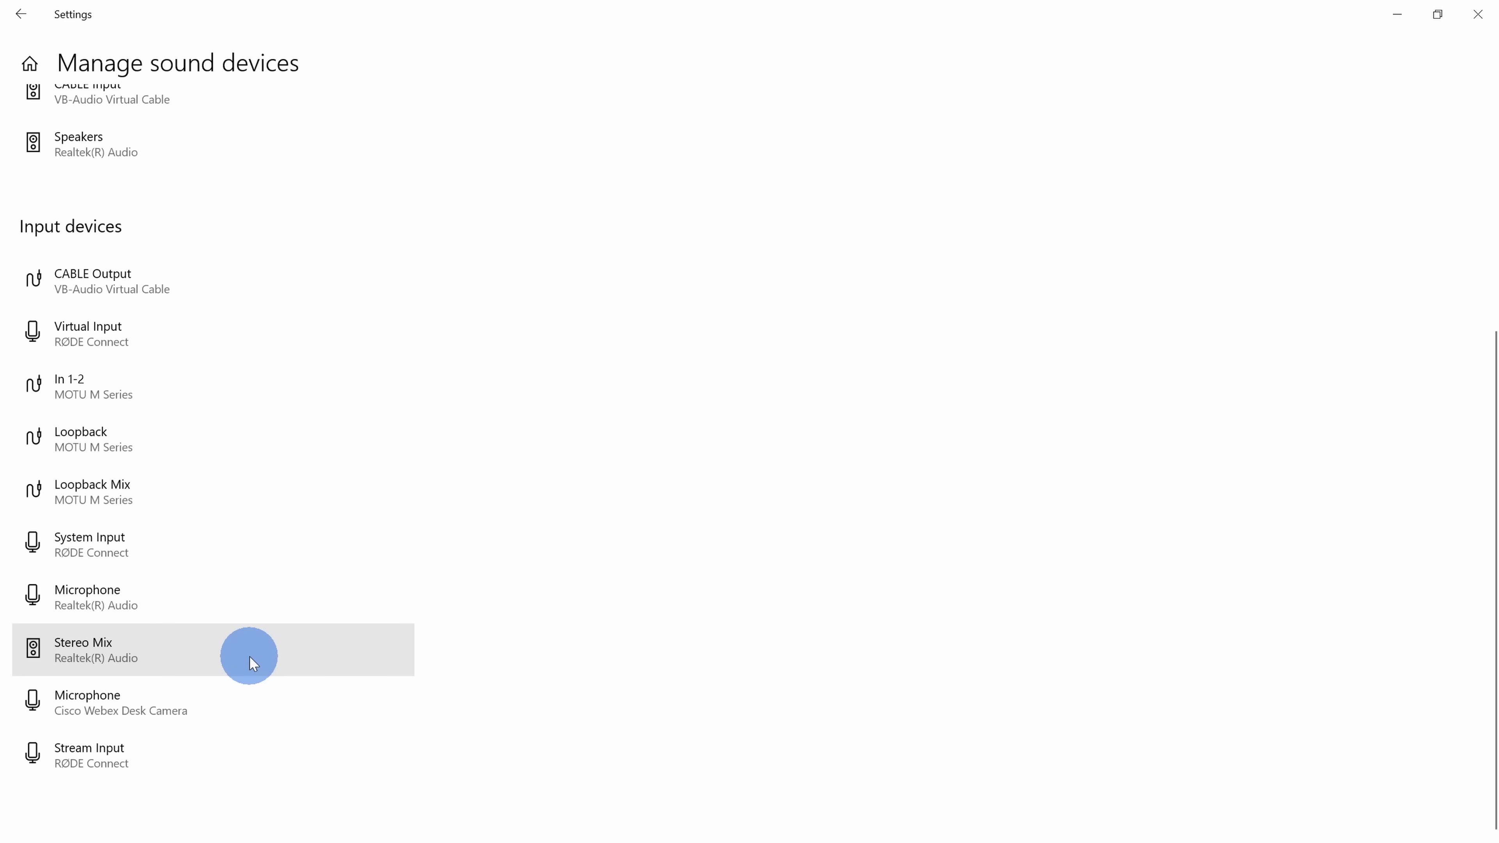
Step: Return to the Sound settings and choose Stereo Mix (Realtek(R) Audio) as the input device
key("alt+Left")
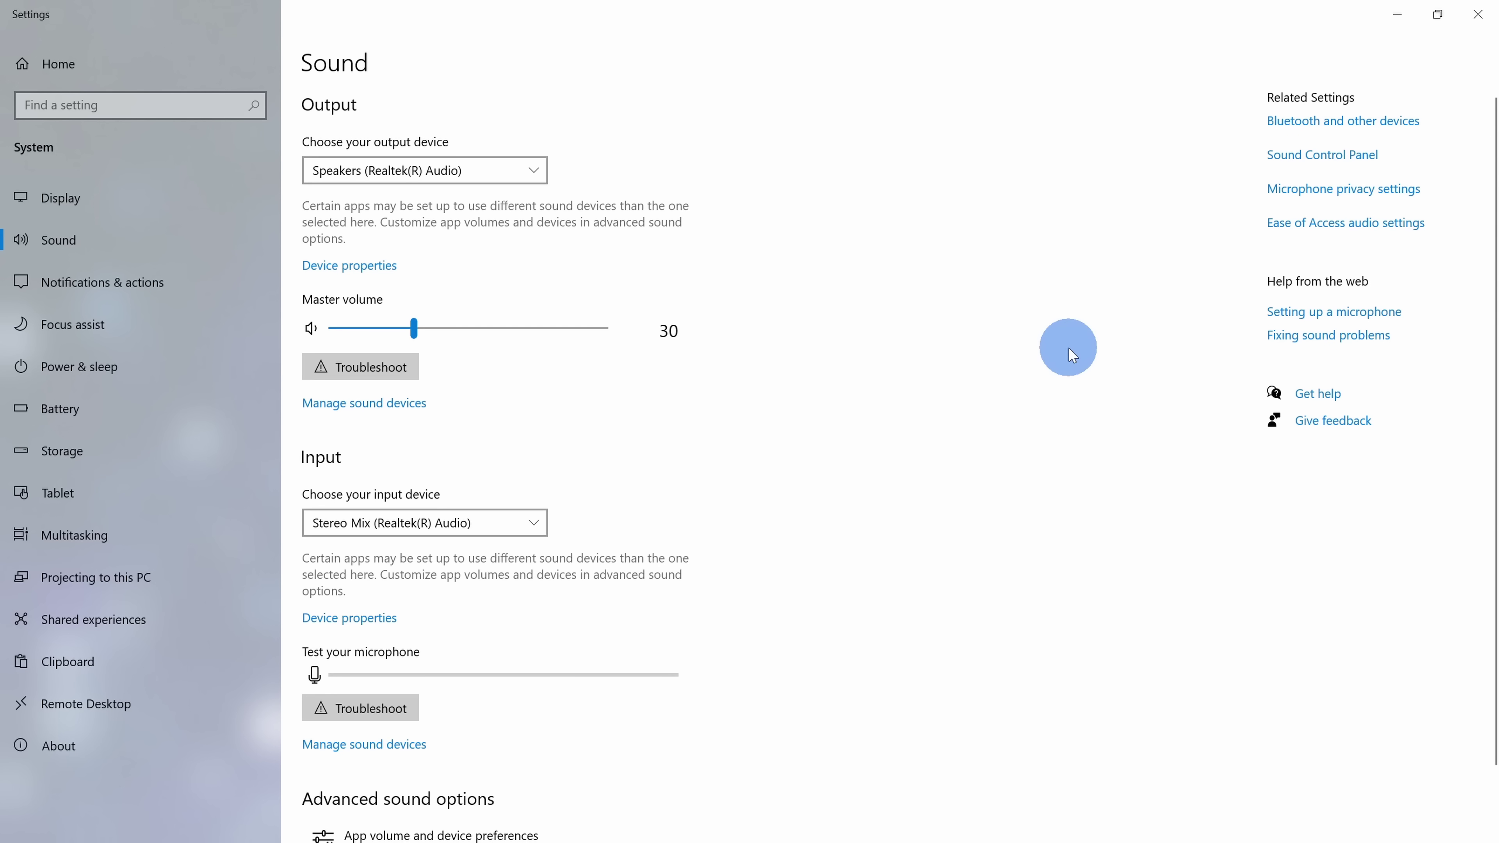
left_click(494, 524)
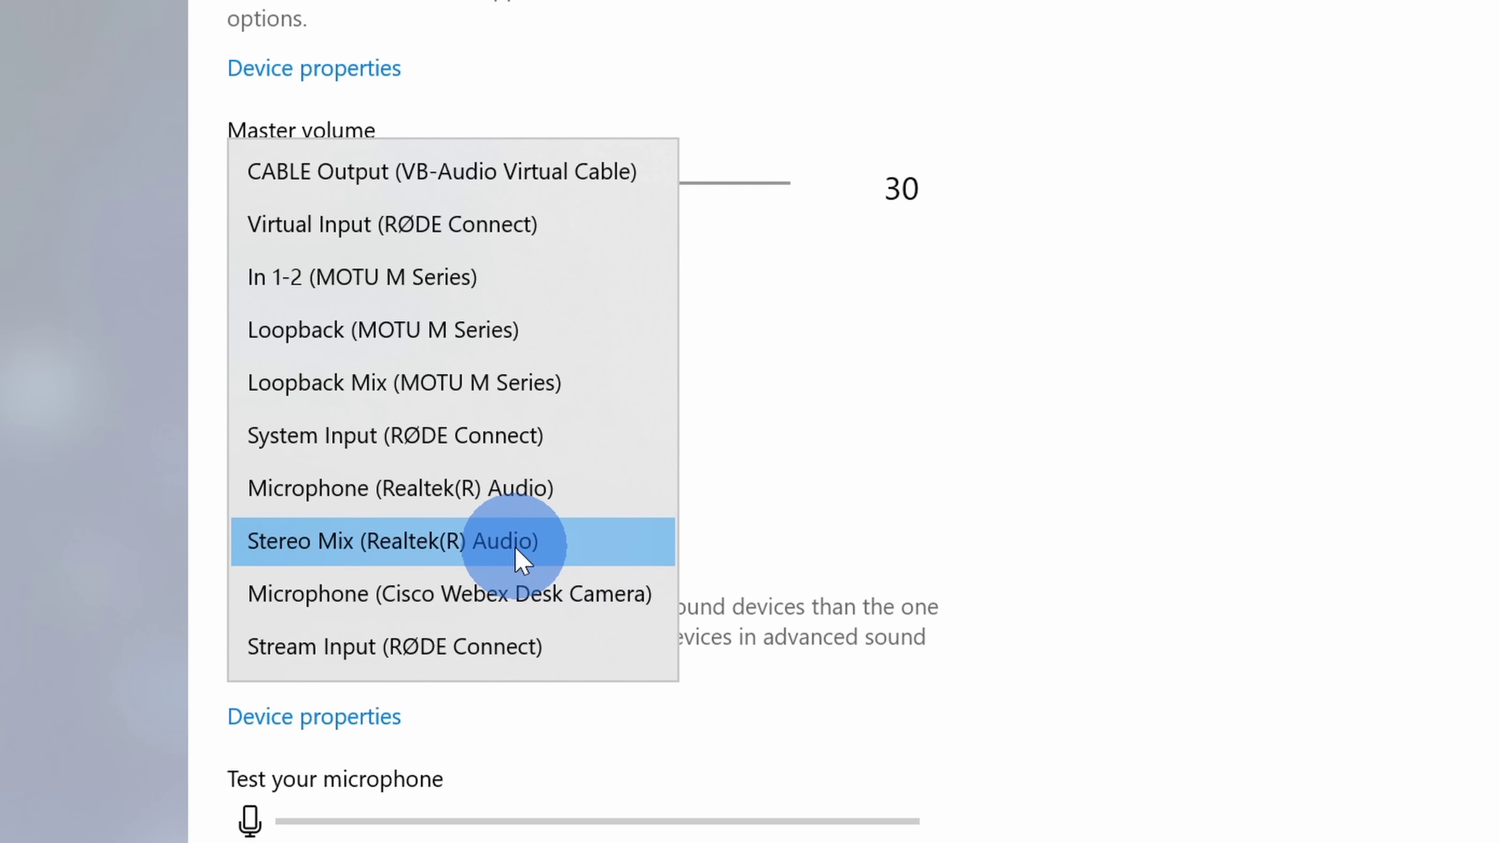
left_click(517, 550)
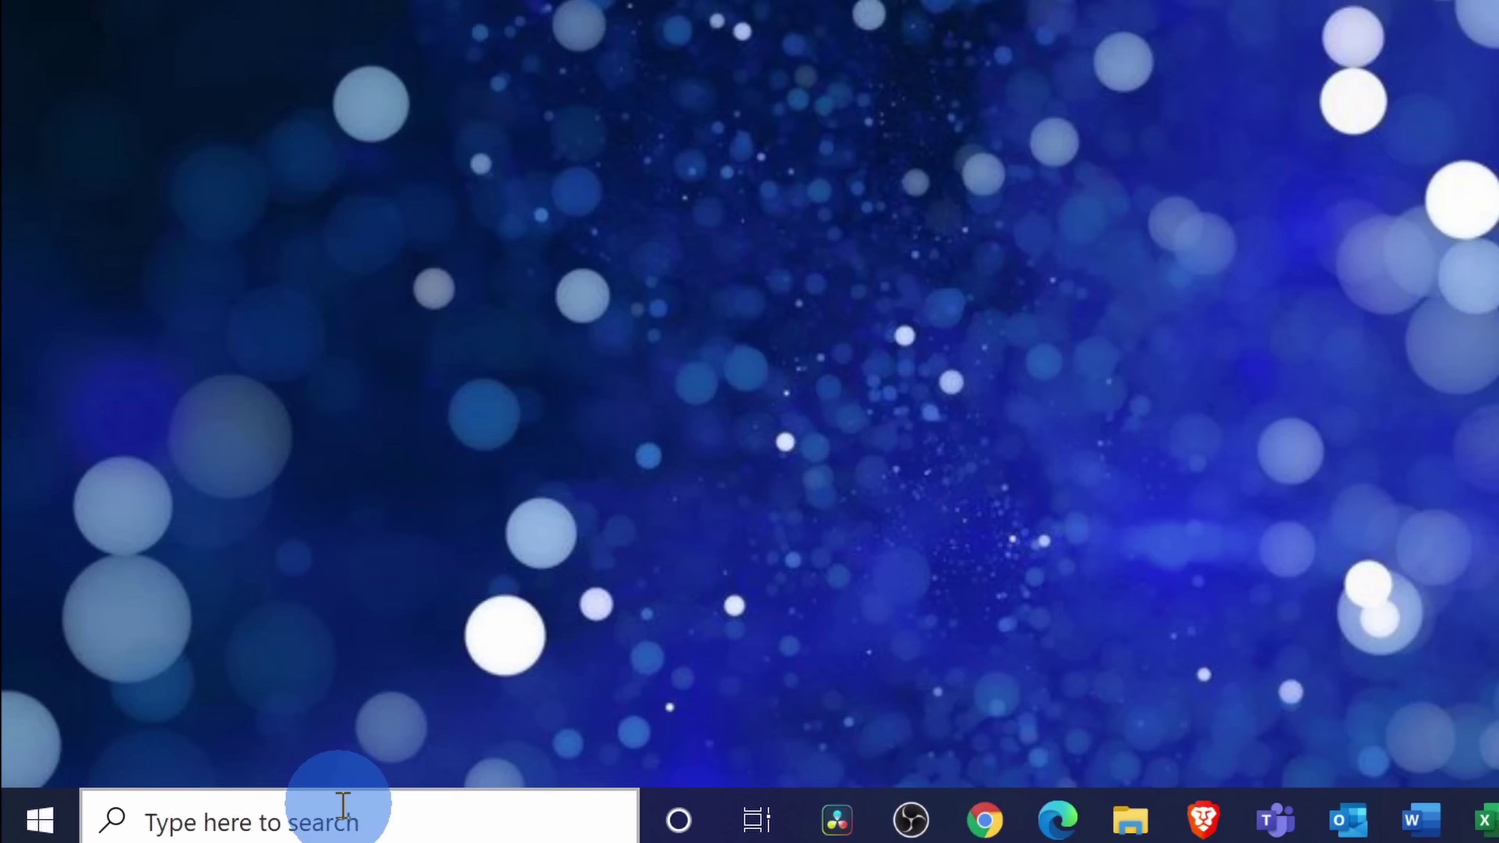
Step: Search Windows for Voice Recorder and open the app
left_click(189, 823)
type("voice recorder")
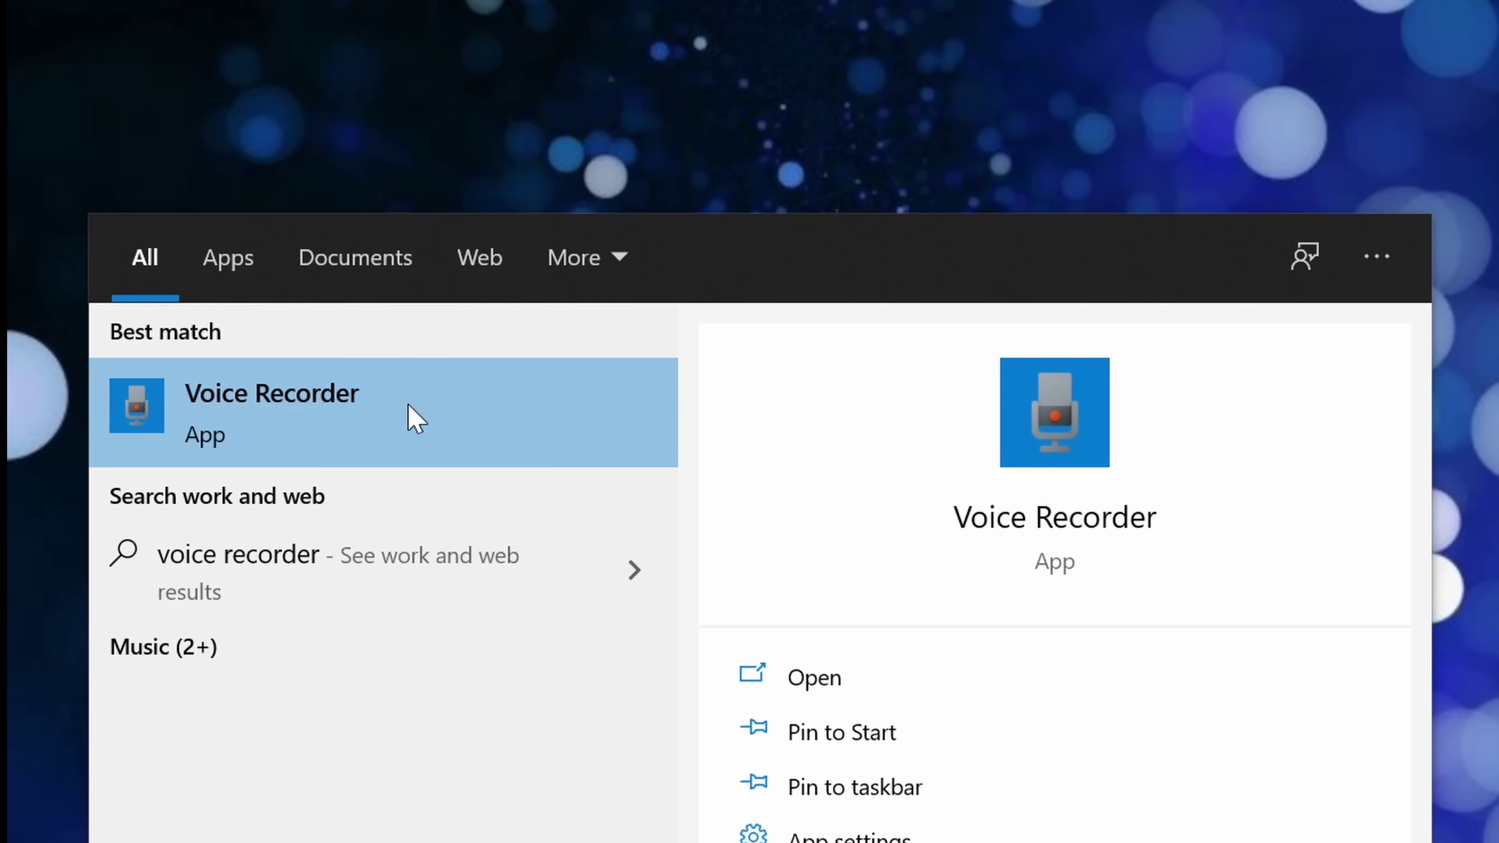
left_click(410, 419)
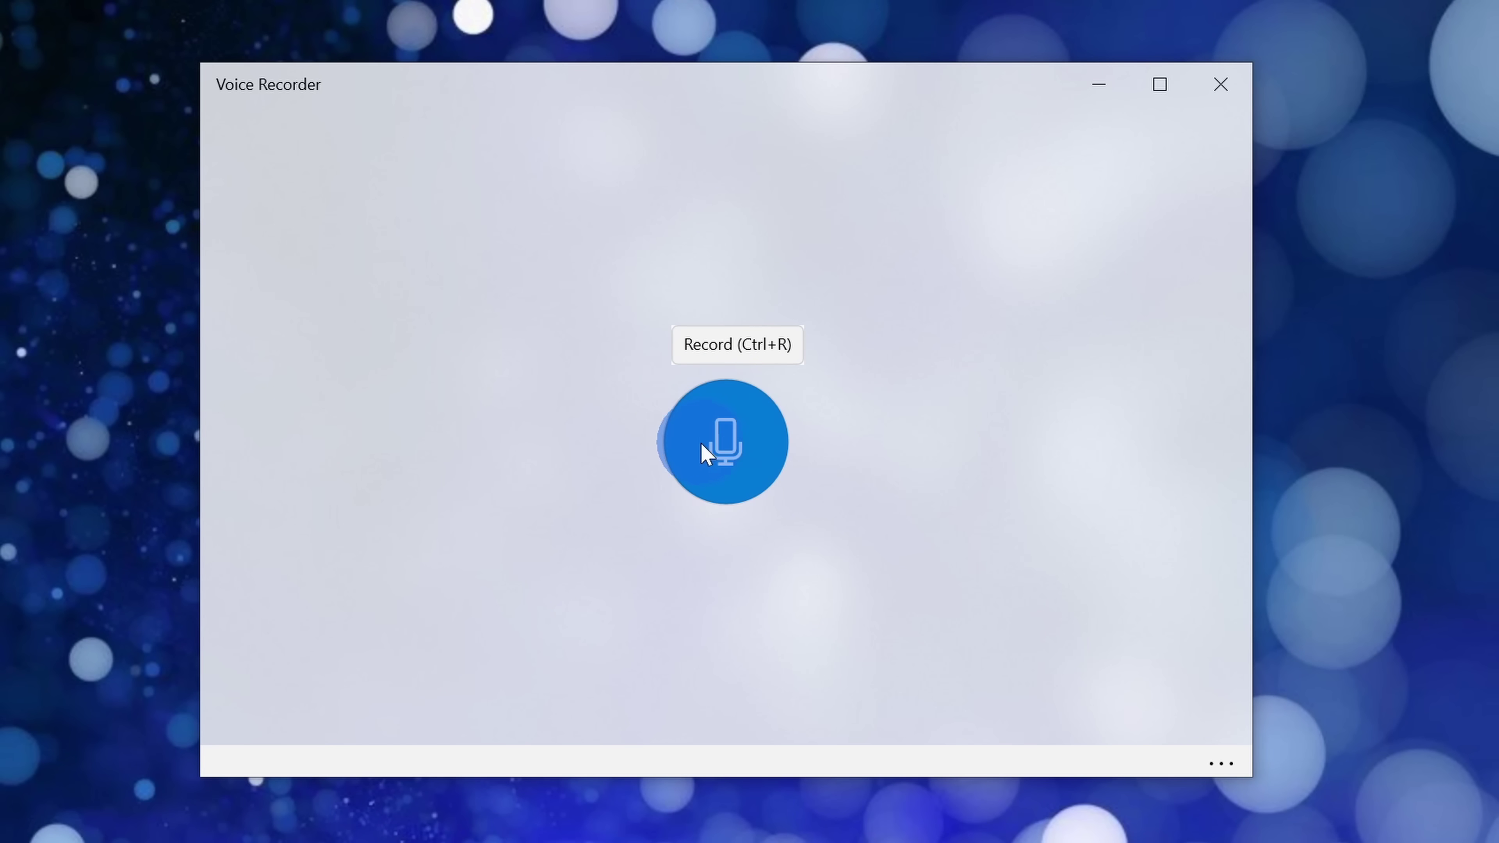
Step: Record the full Immersive Reader read-aloud from OneNote in Voice Recorder, and stop the recording when it ends
left_click(733, 444)
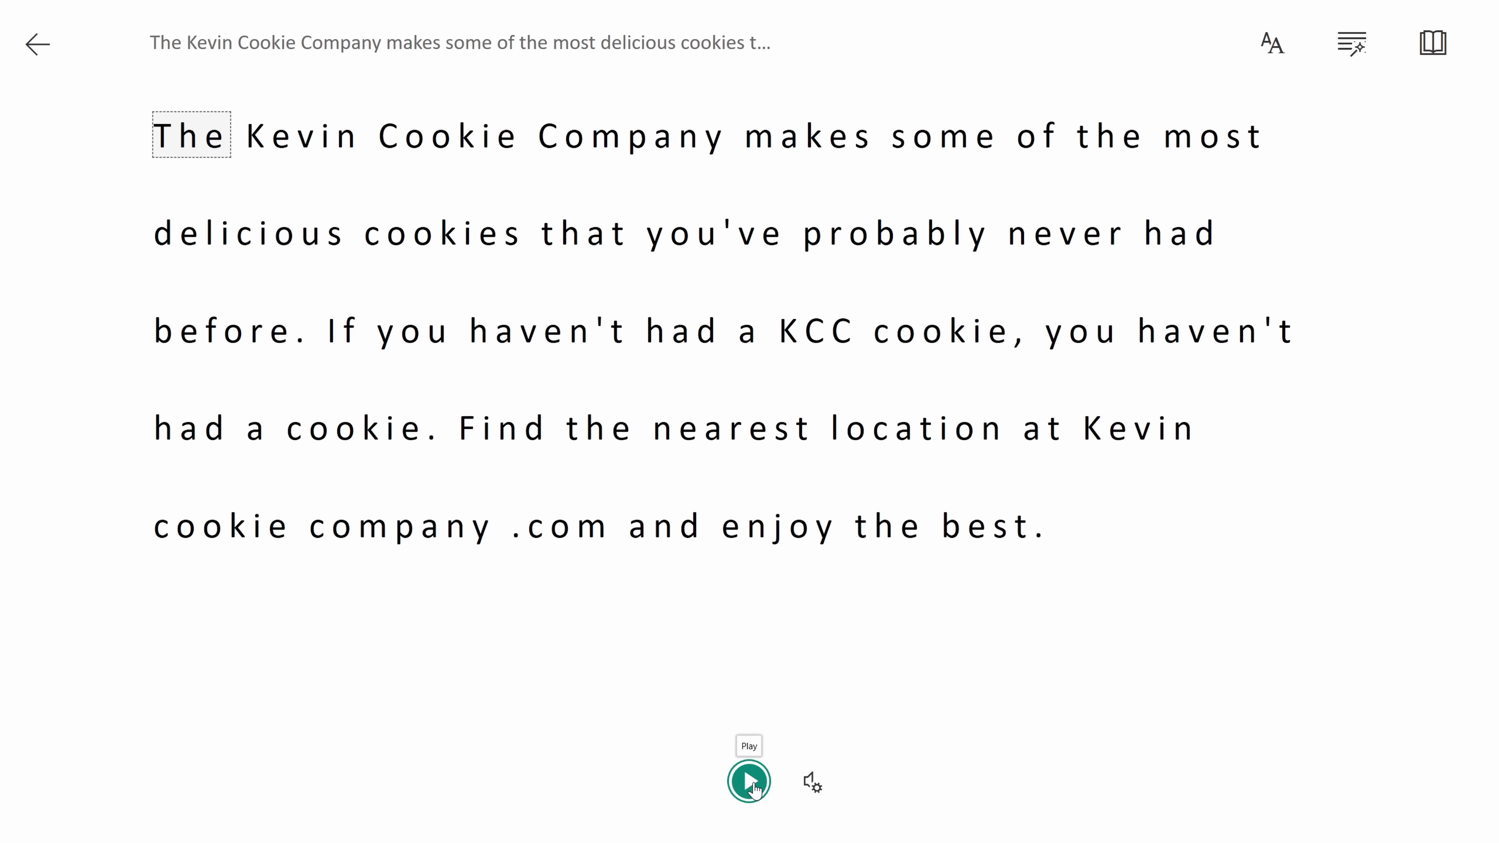
left_click(749, 782)
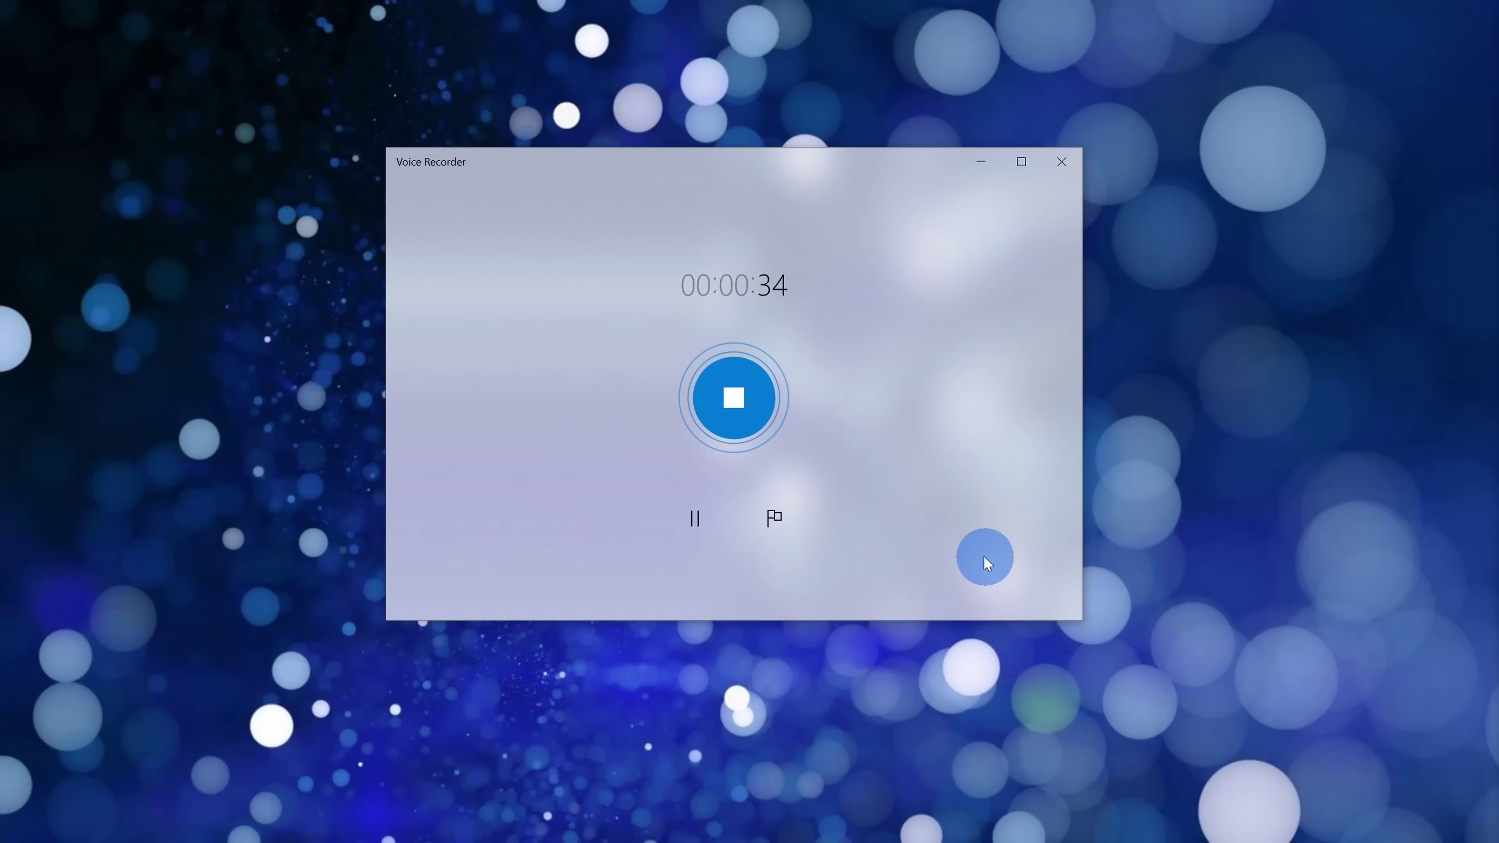
left_click(749, 393)
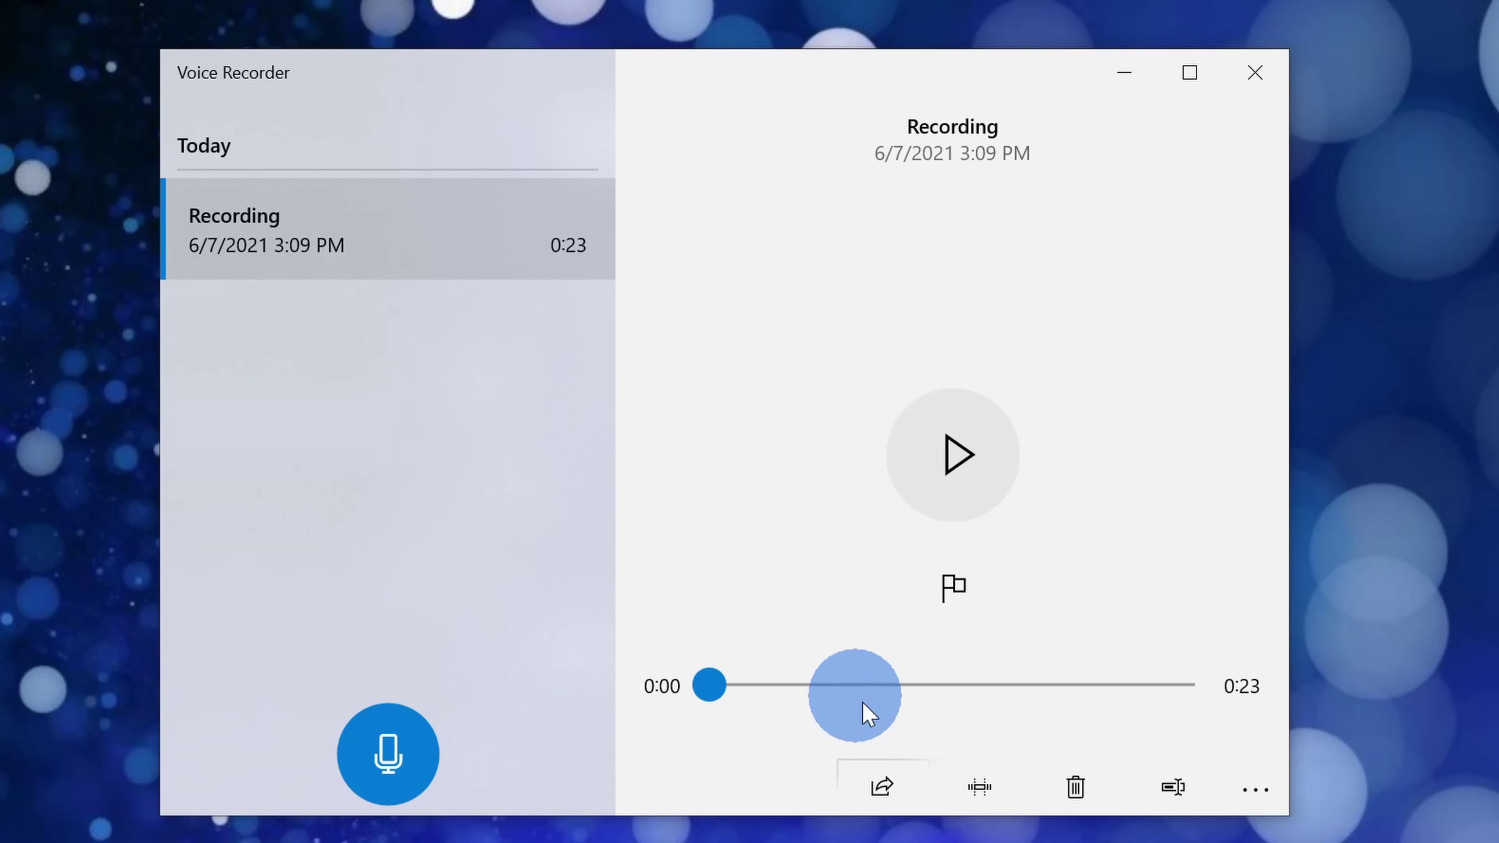
Step: Play back the new recording from the 0:10 mark
left_click(938, 687)
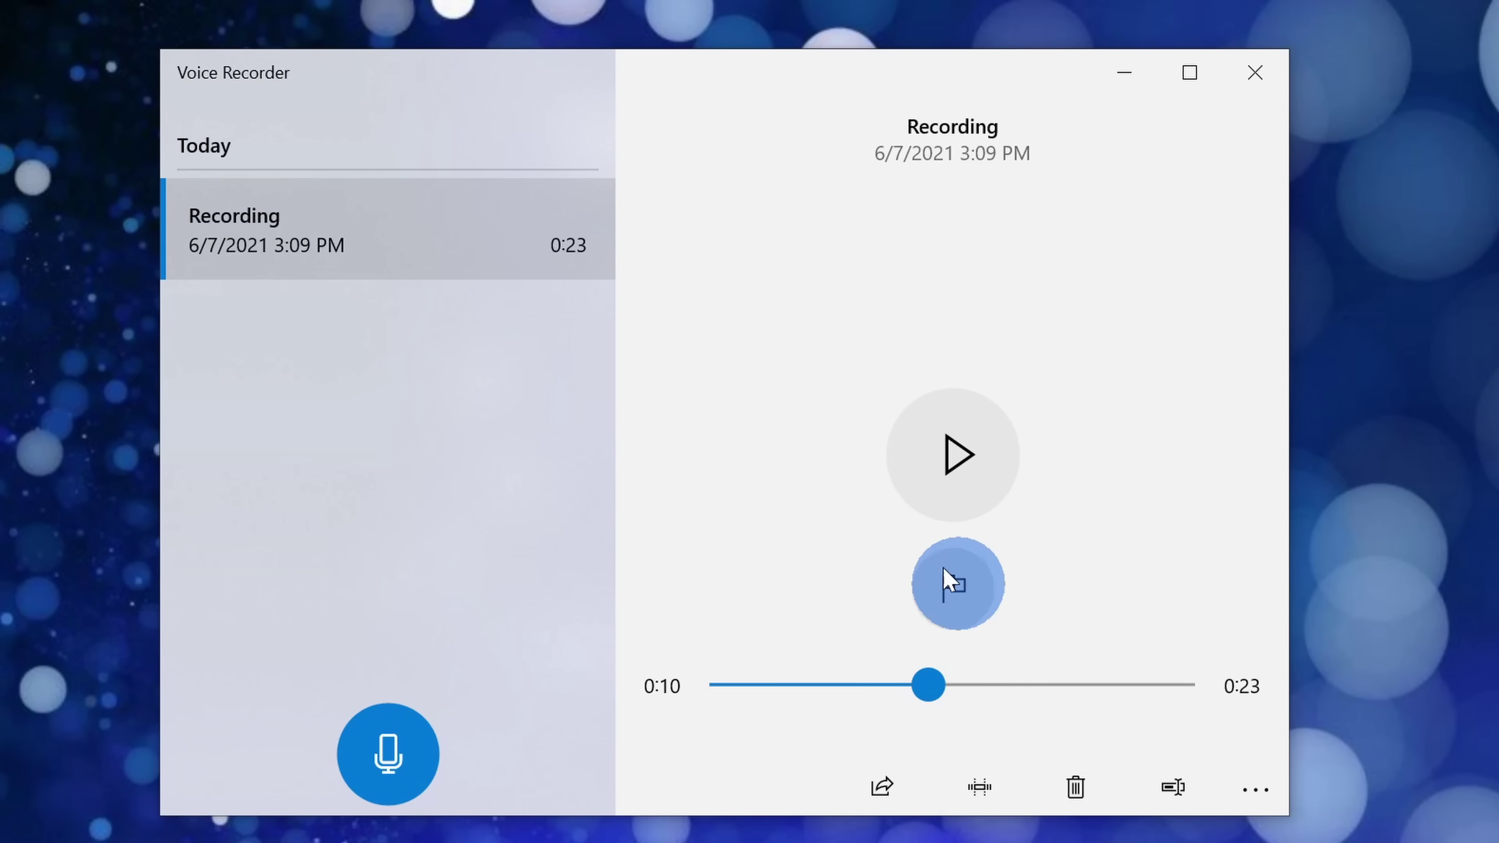
left_click(928, 441)
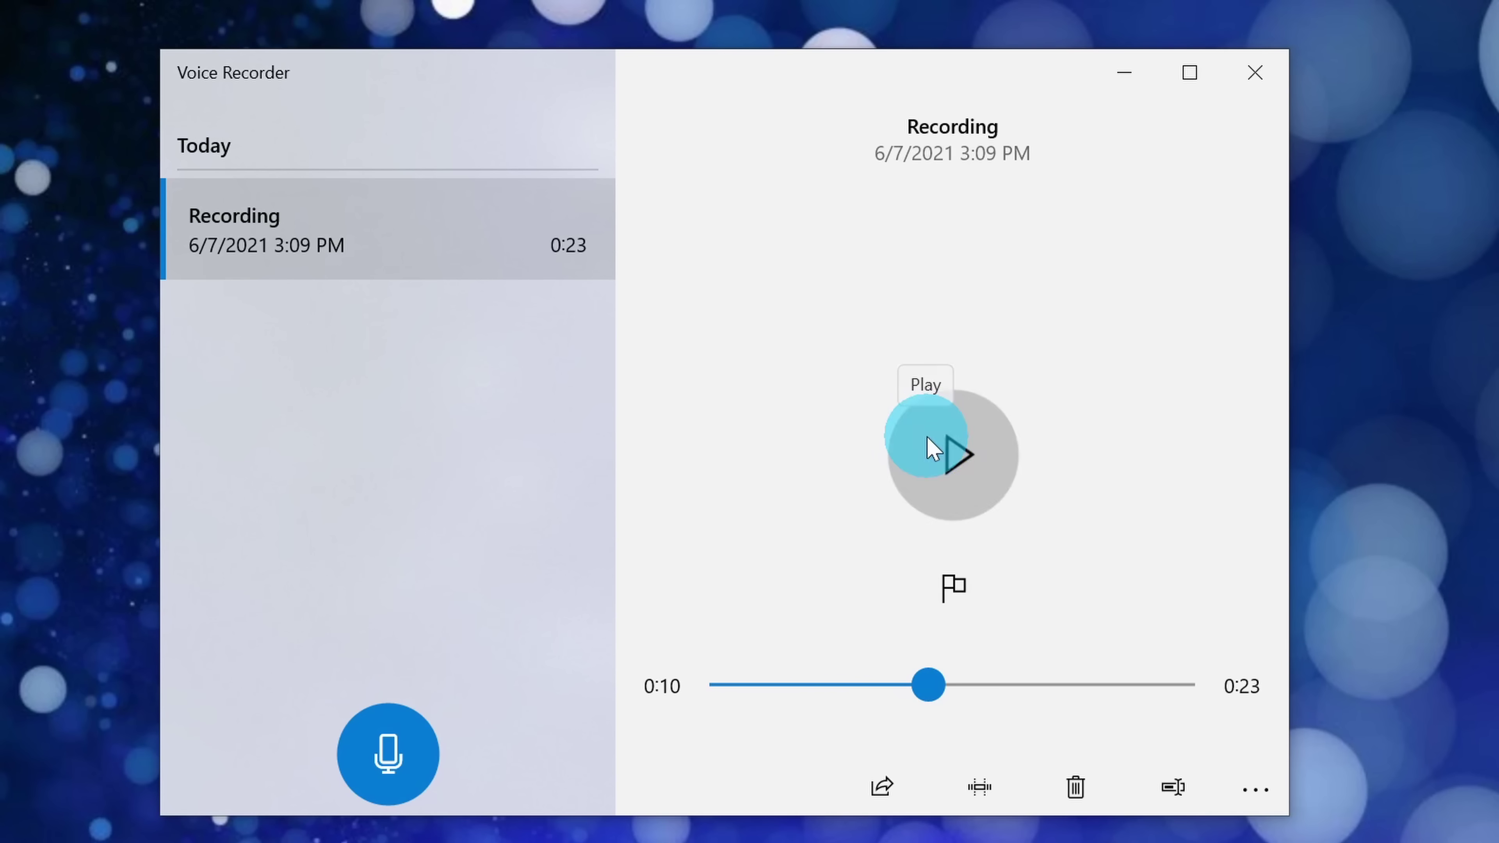
Step: Trim about 3 seconds off both the start and the end of the recording, and update the original
left_click(927, 438)
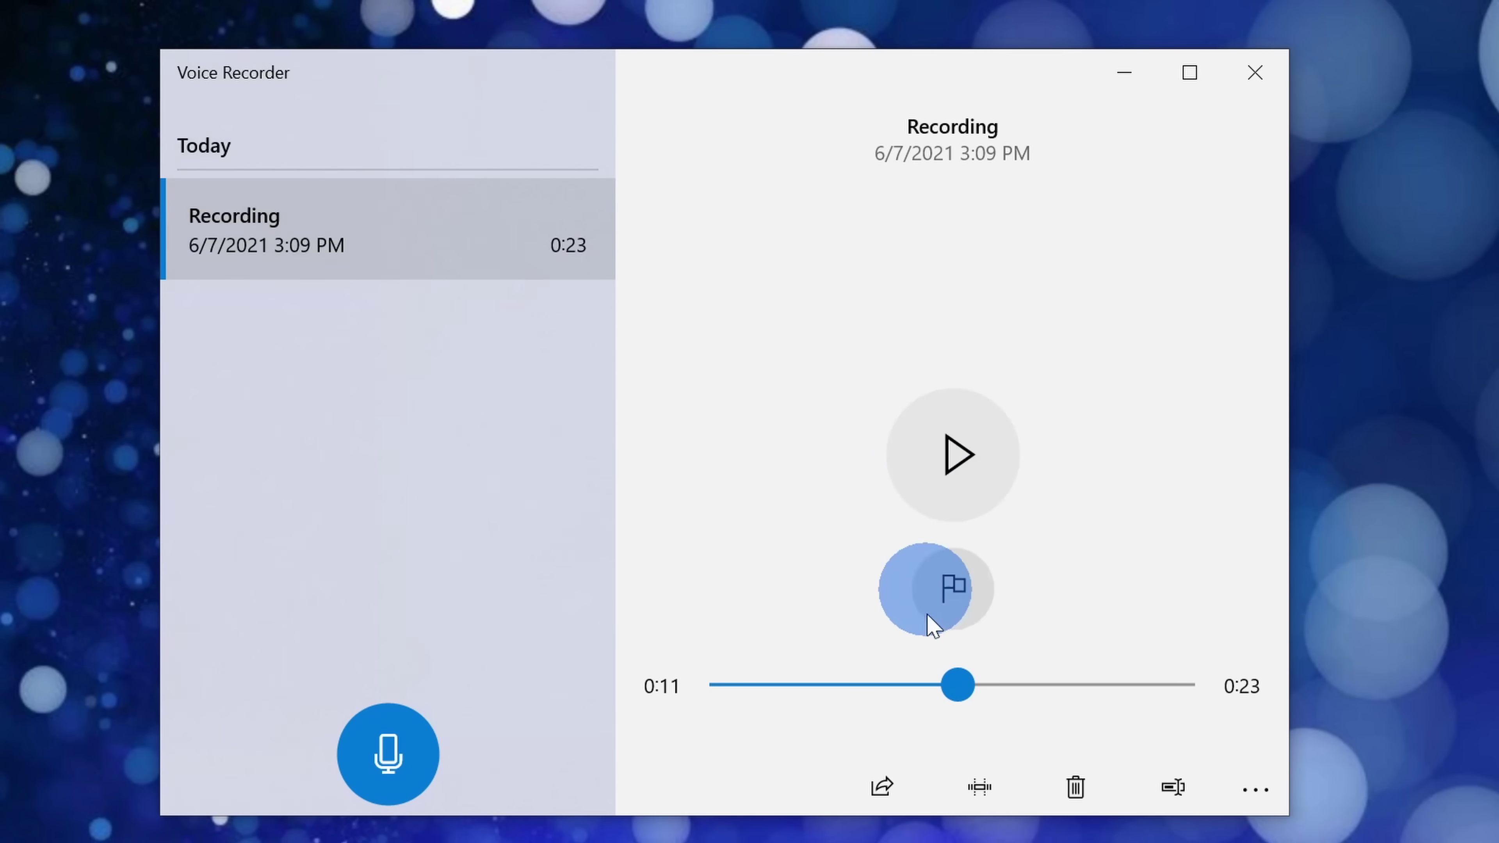
left_click_drag(957, 685, 685, 696)
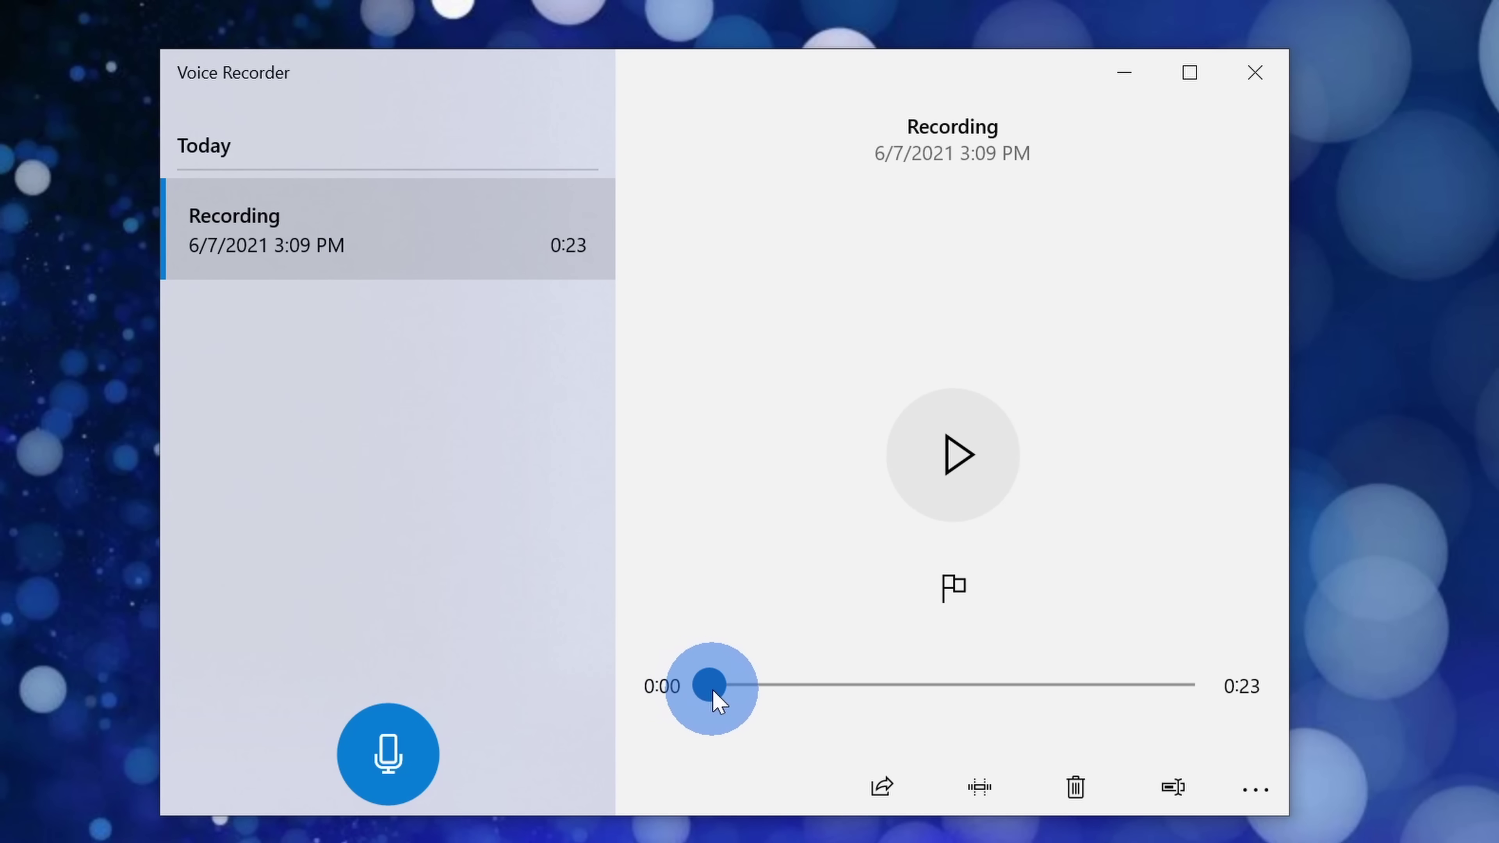
left_click(981, 789)
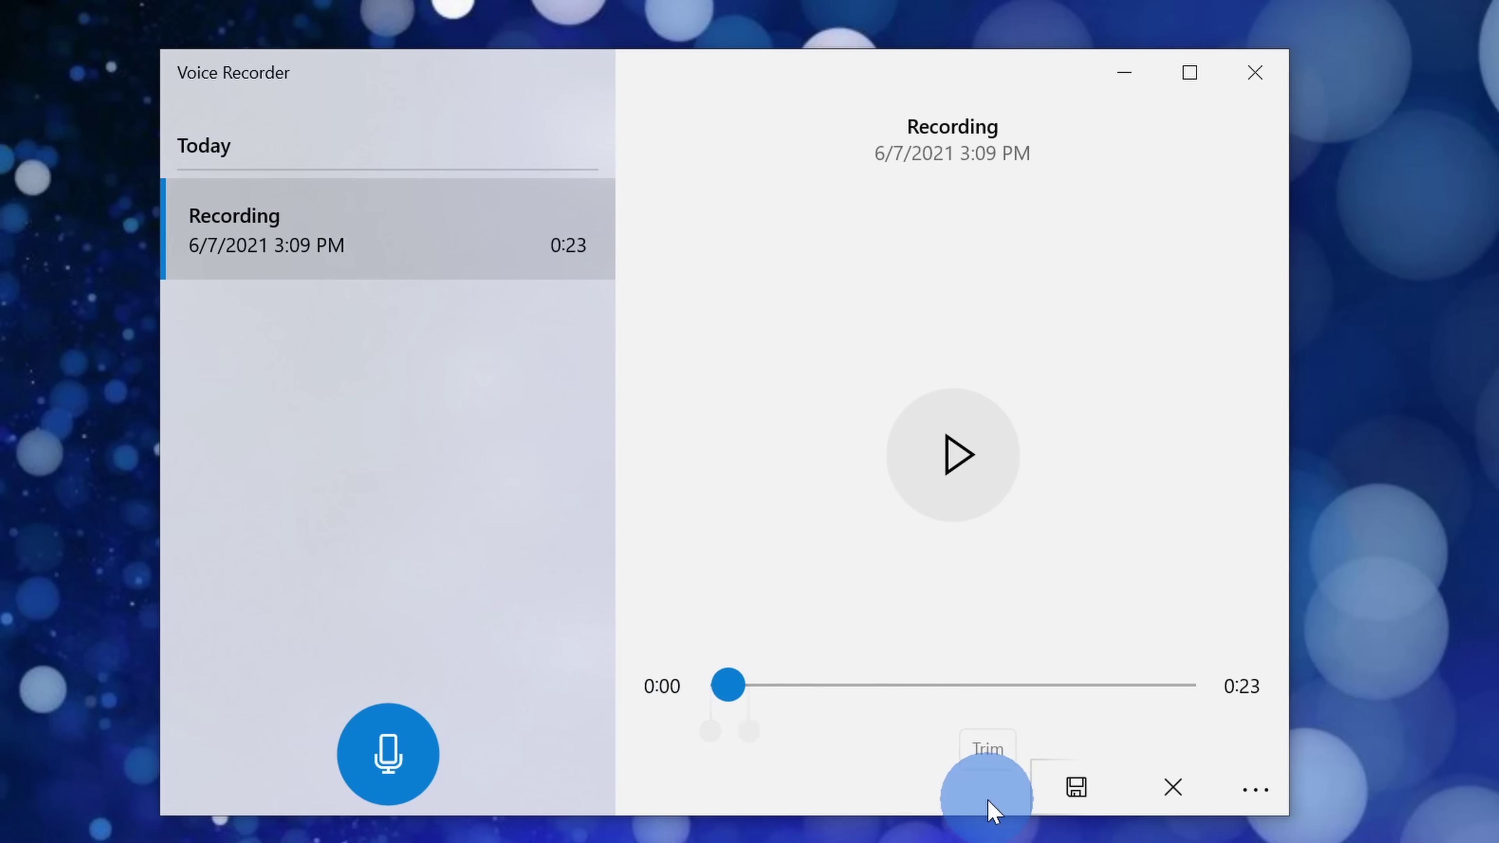
left_click_drag(710, 733, 783, 733)
left_click_drag(1194, 732, 1142, 732)
left_click(1078, 784)
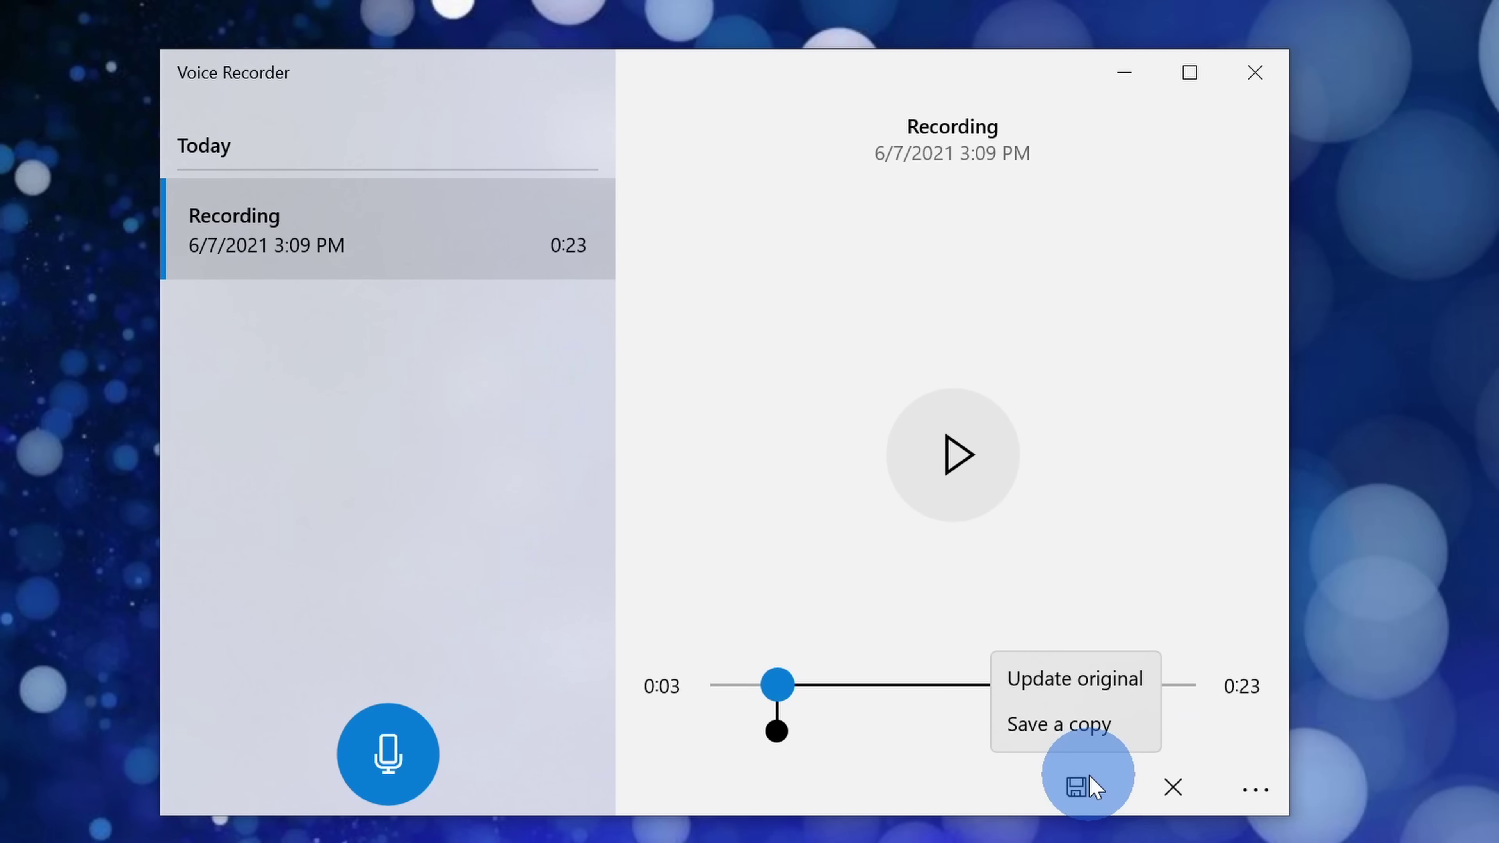
left_click(1122, 677)
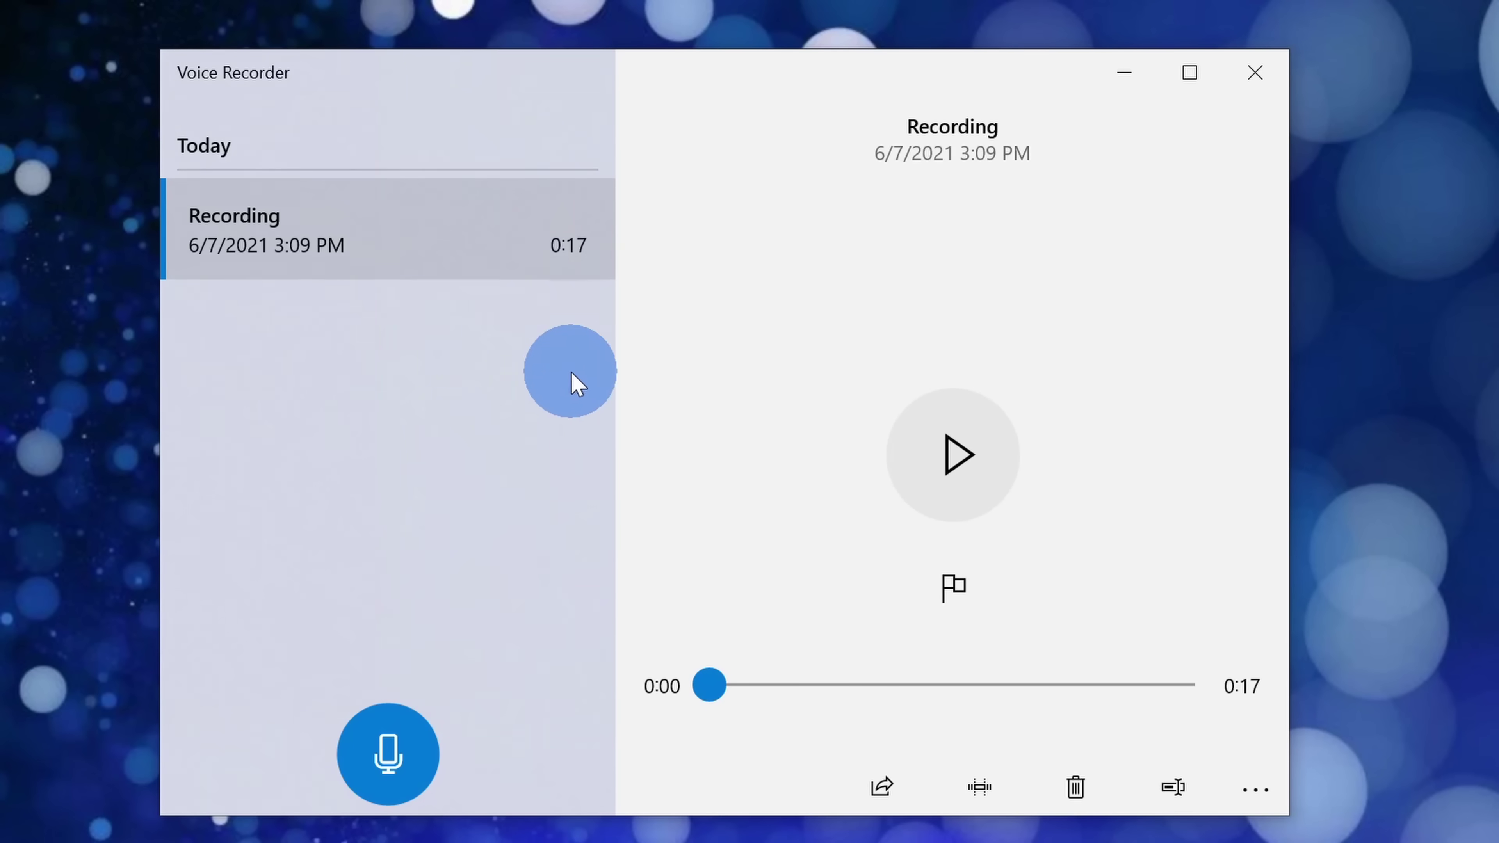
Step: Open the trimmed recording's file location and select Recording.m4a in the Sound recordings folder
right_click(429, 246)
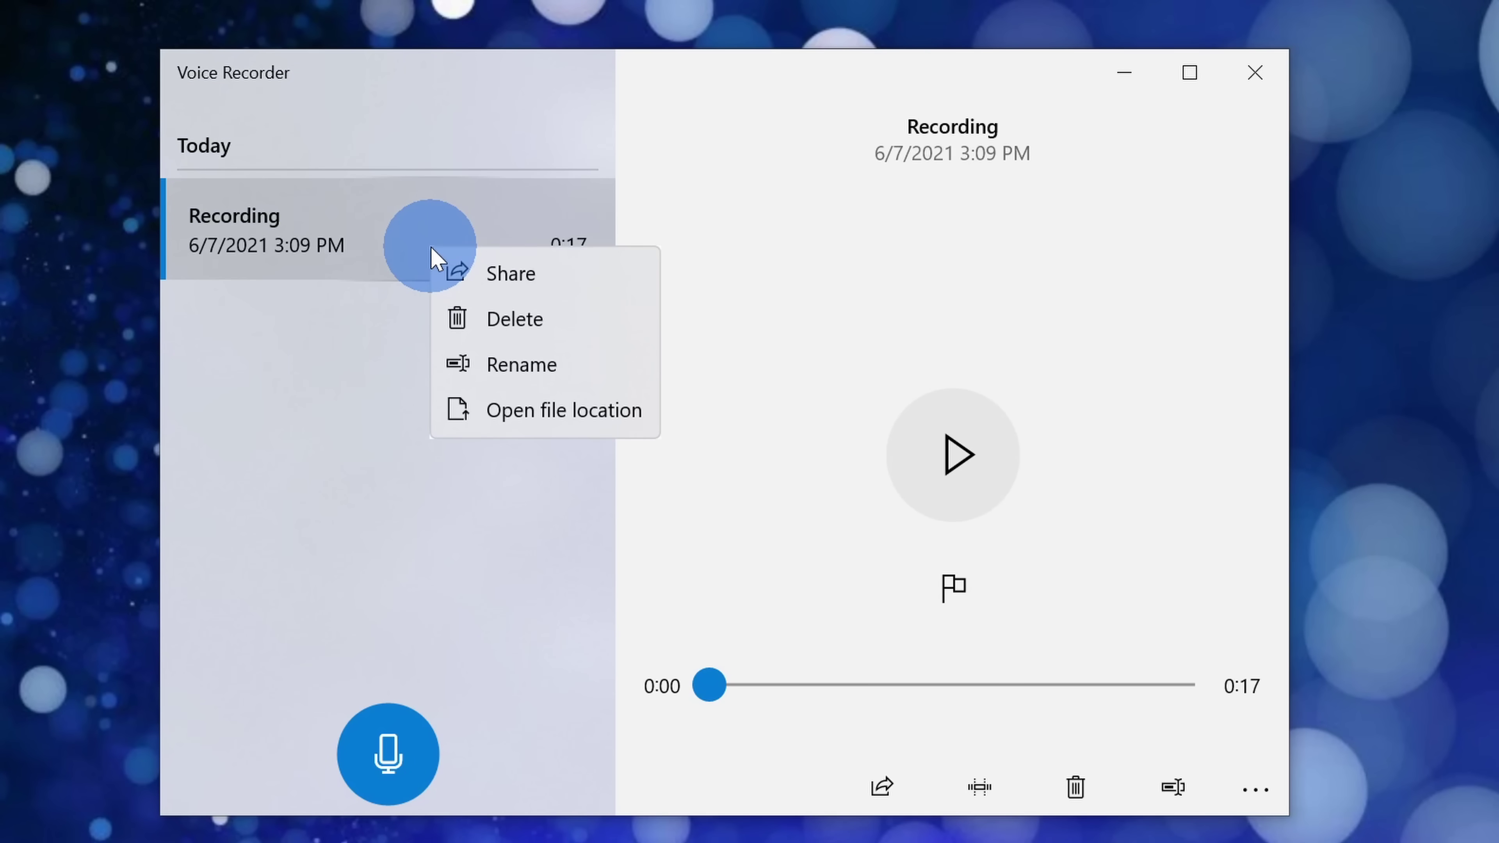
left_click(544, 418)
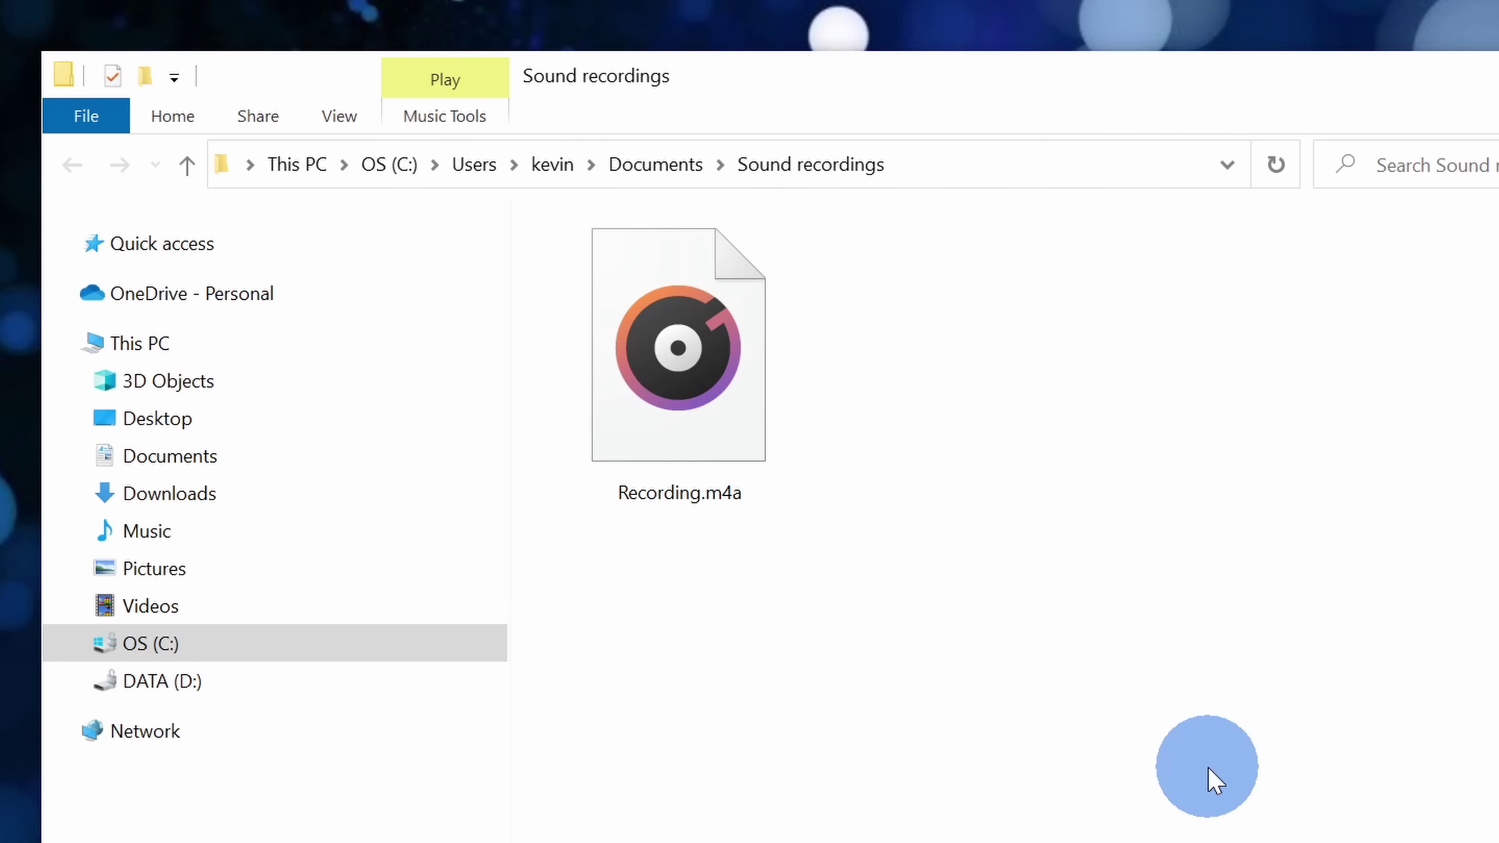
left_click(667, 327)
left_click(1407, 571)
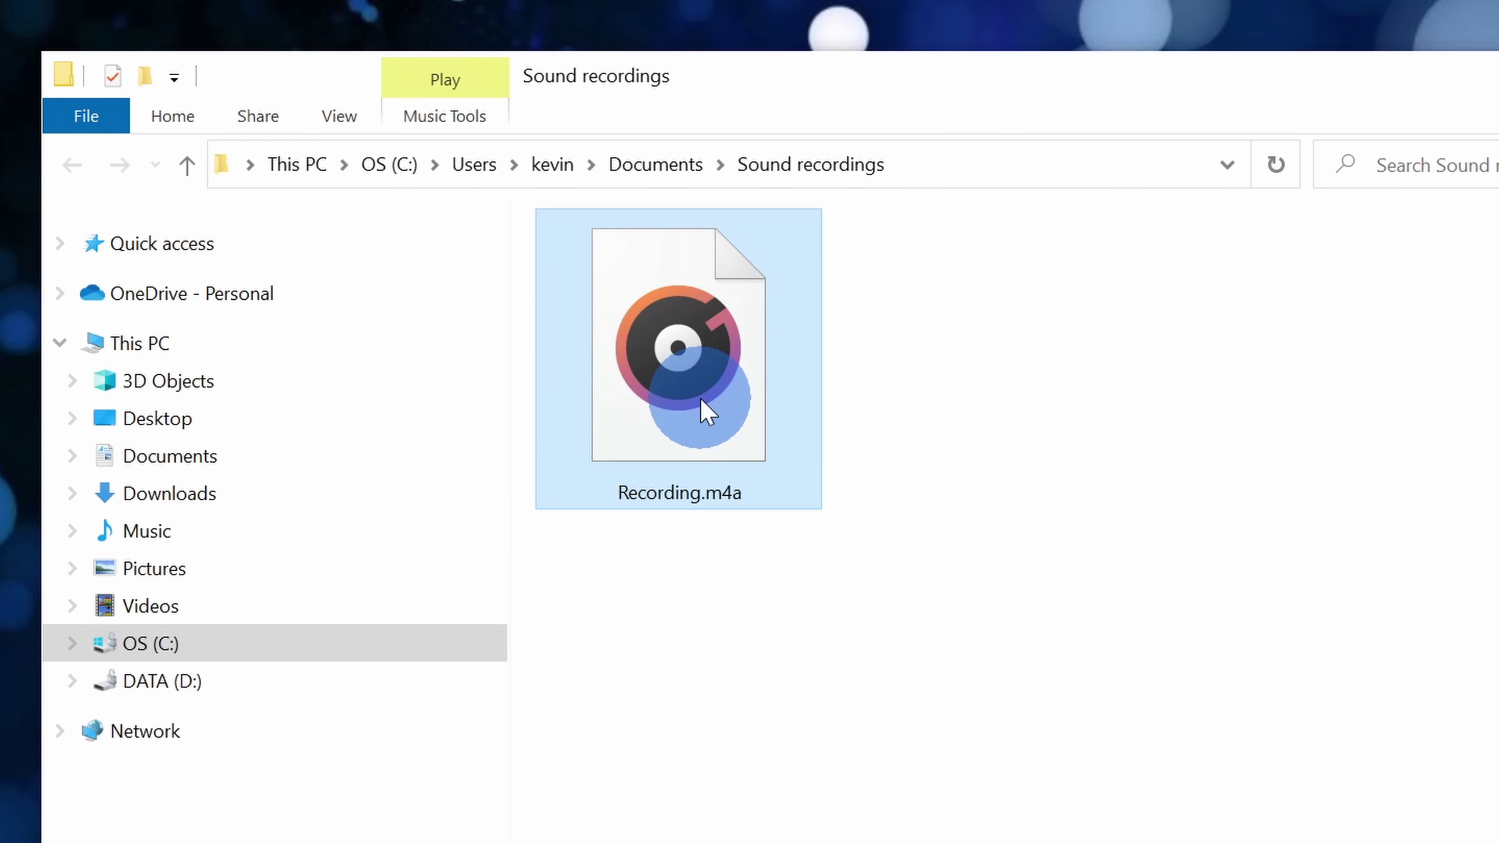
mouse_move(700, 399)
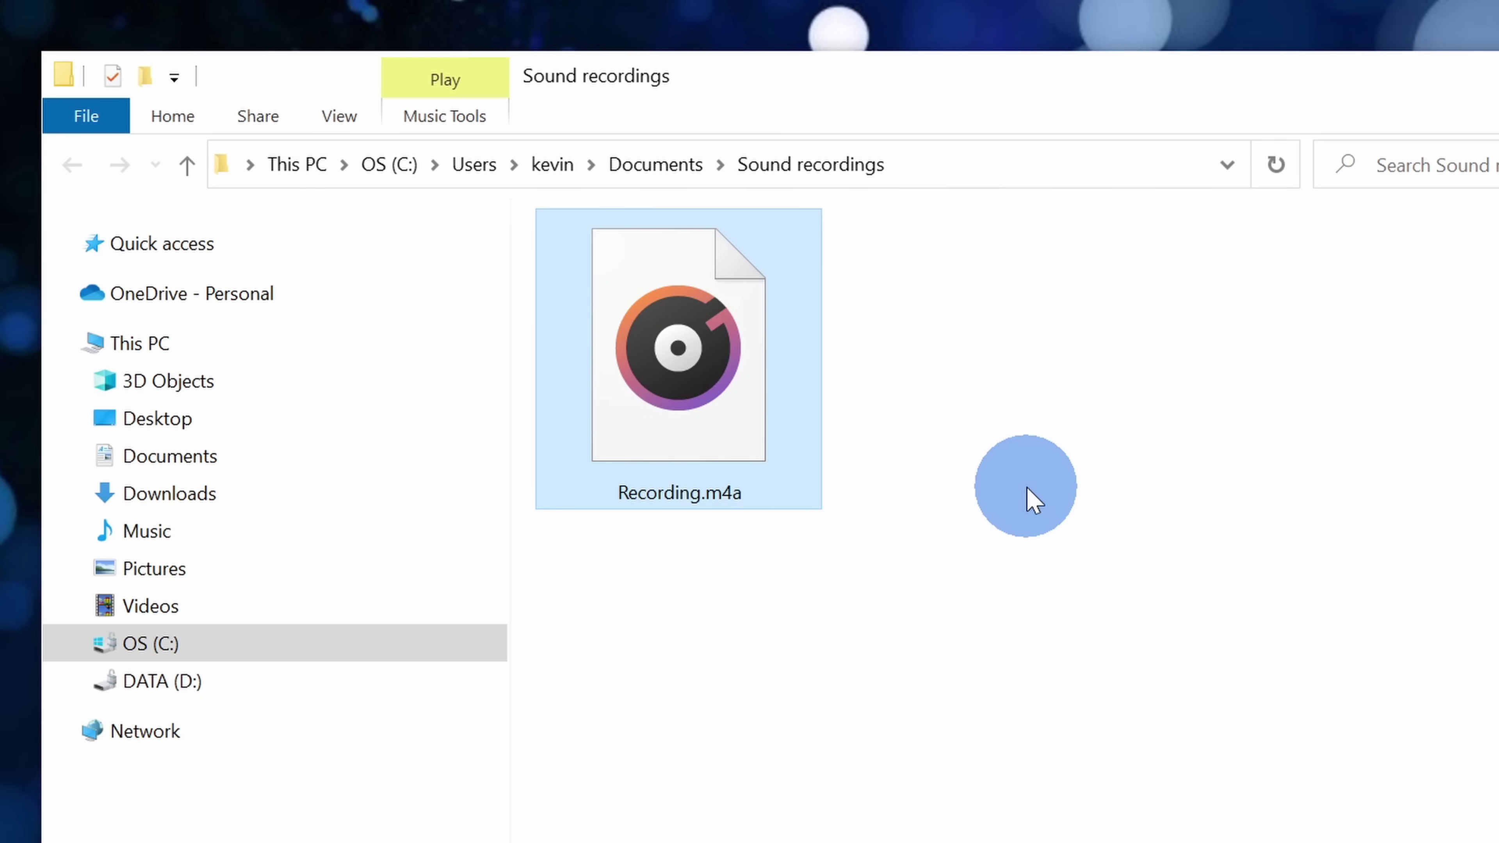
mouse_move(717, 505)
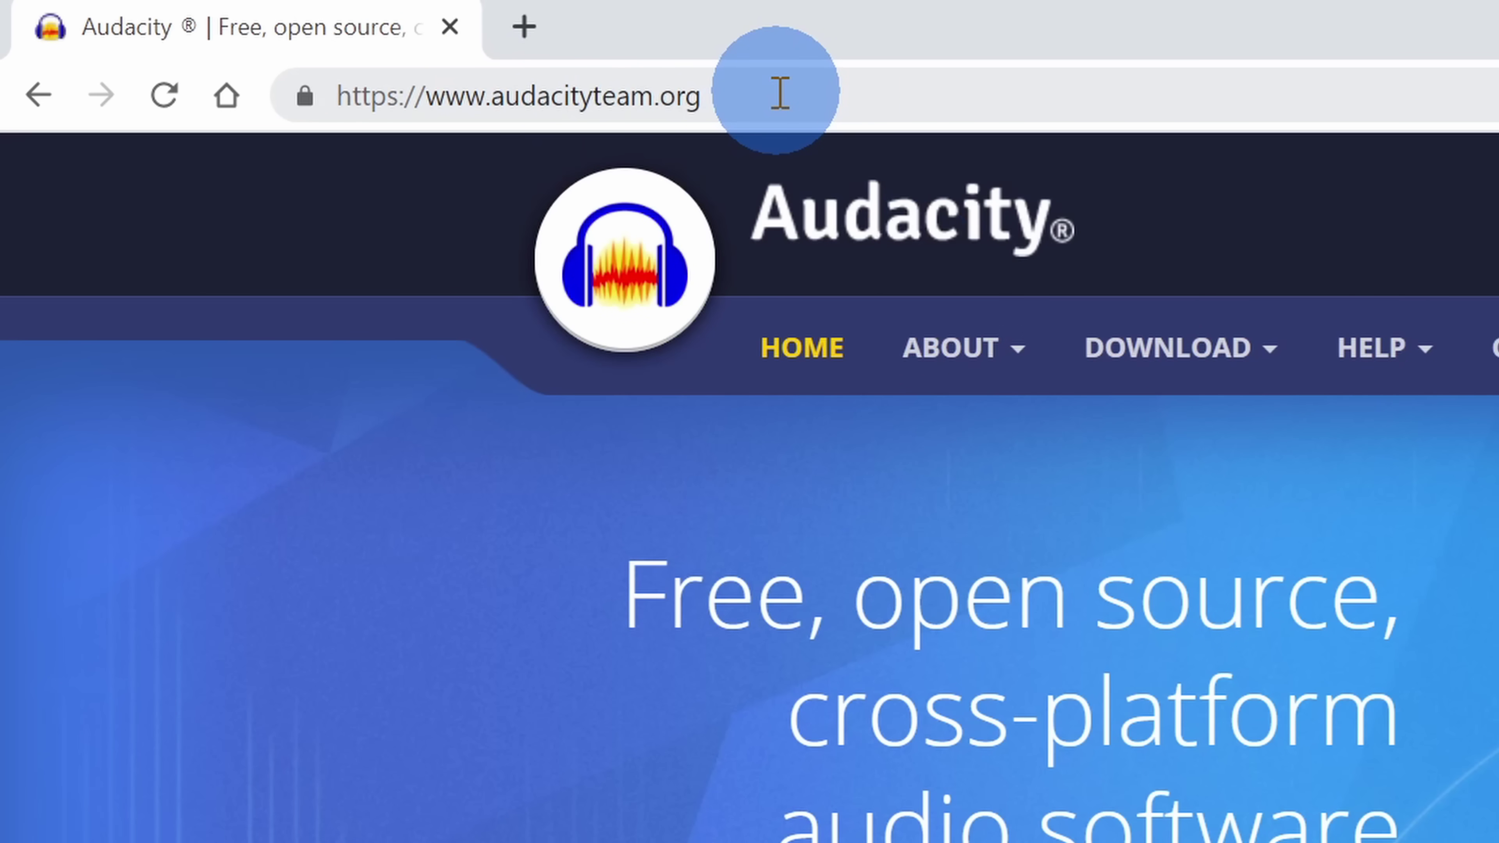
scroll(1197, 791, "down", 3)
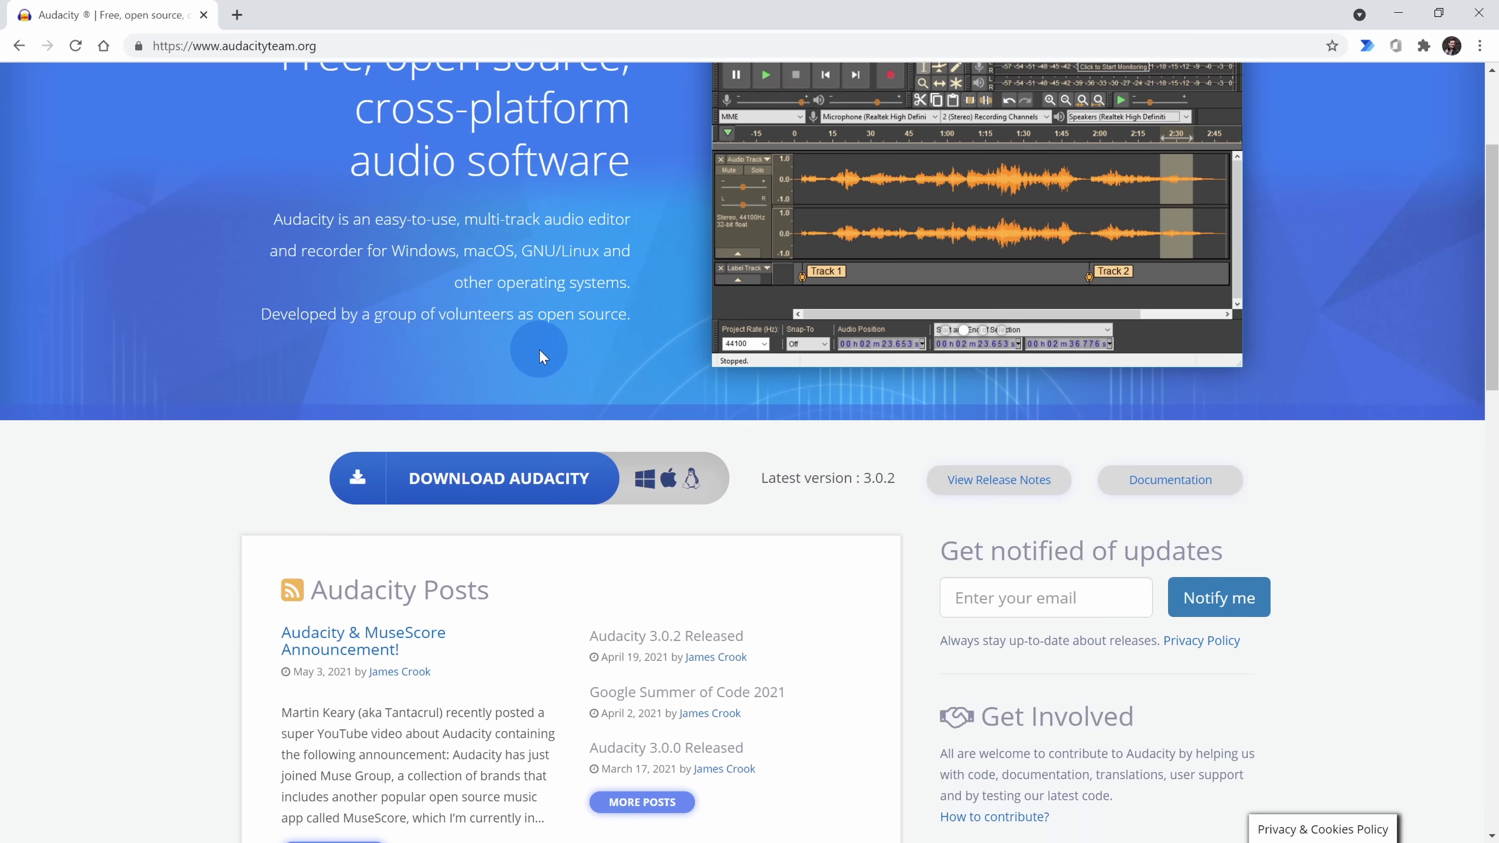
scroll(542, 356, "down", 1)
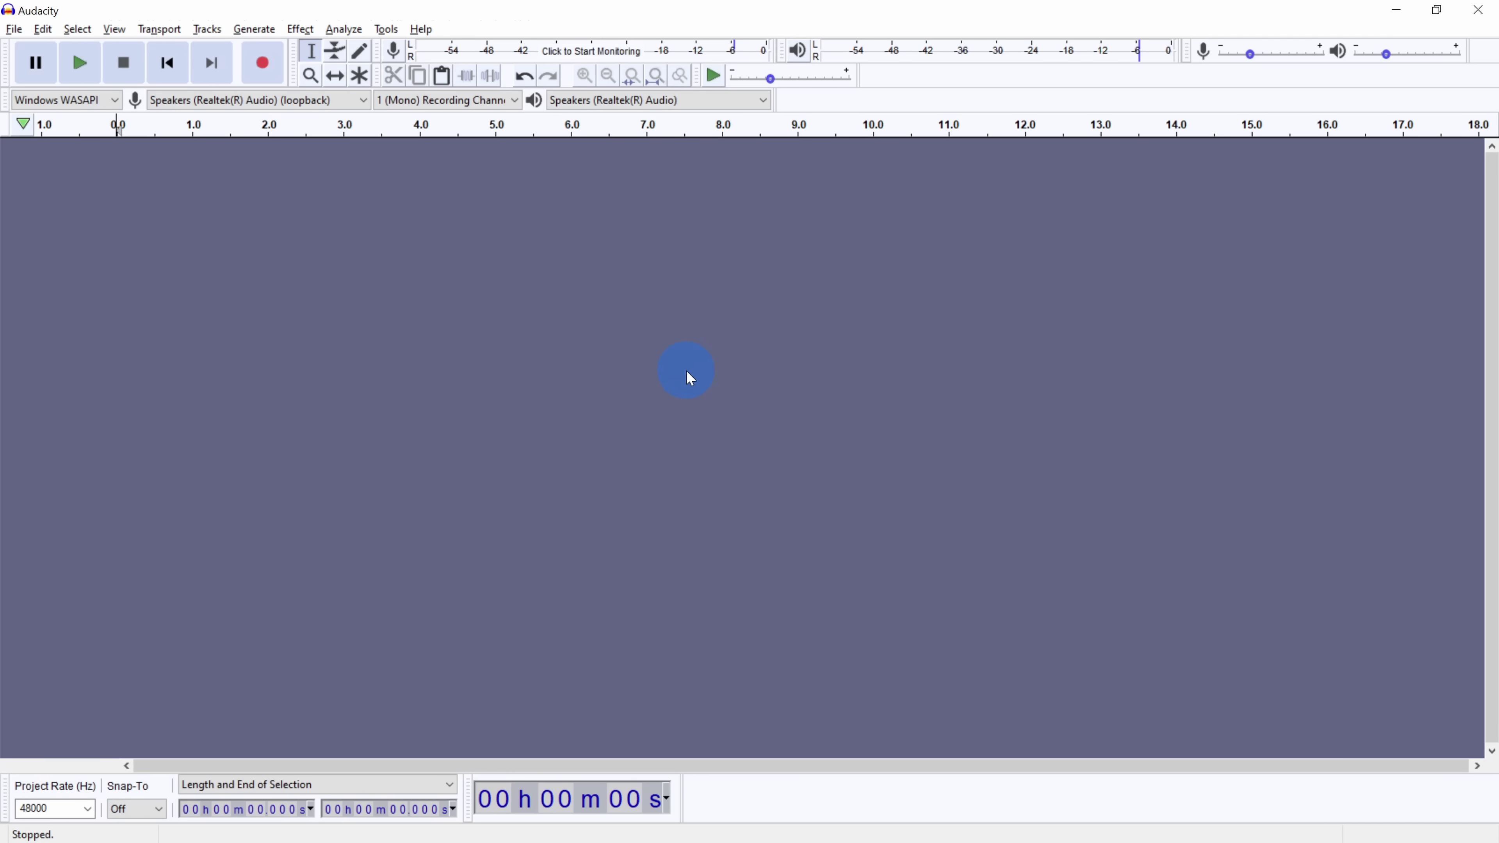
Step: In Audacity, choose Windows WASAPI as the audio host and Speakers (Realtek(R) Audio) (loopback) as the recording device
left_click(133, 156)
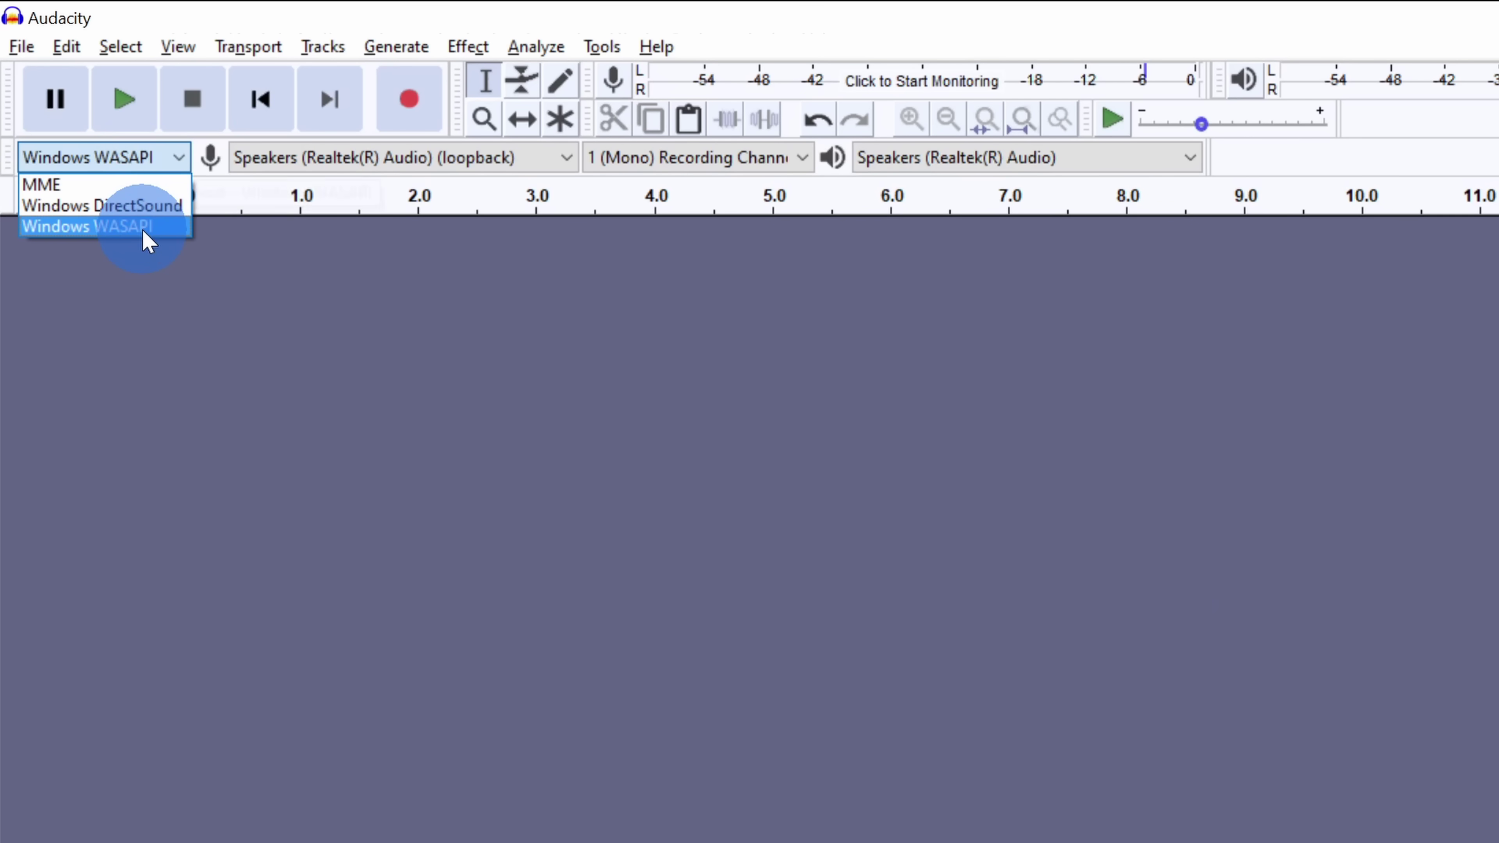
left_click(147, 227)
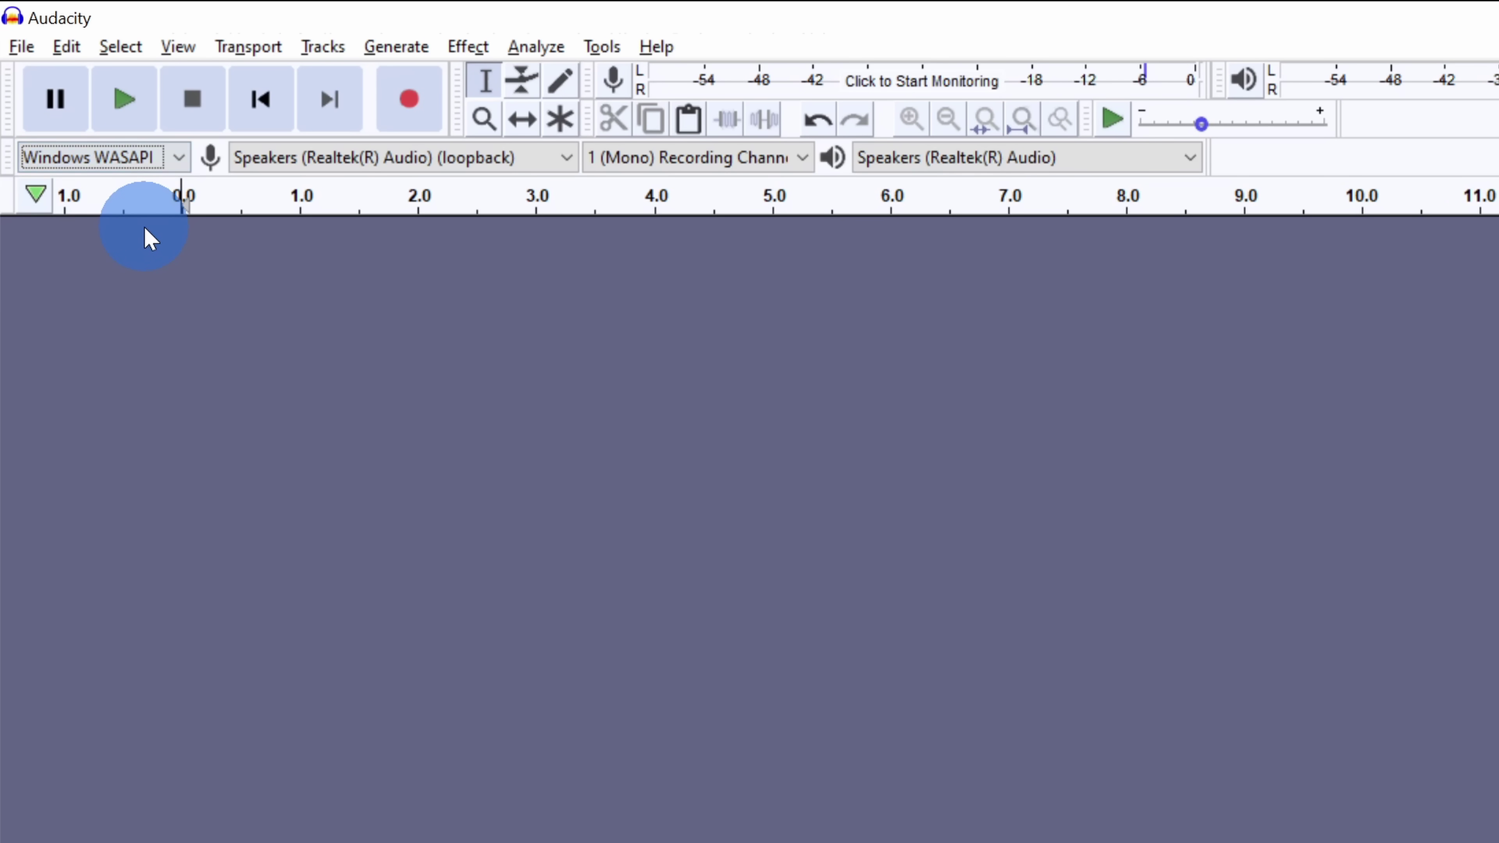
left_click(507, 160)
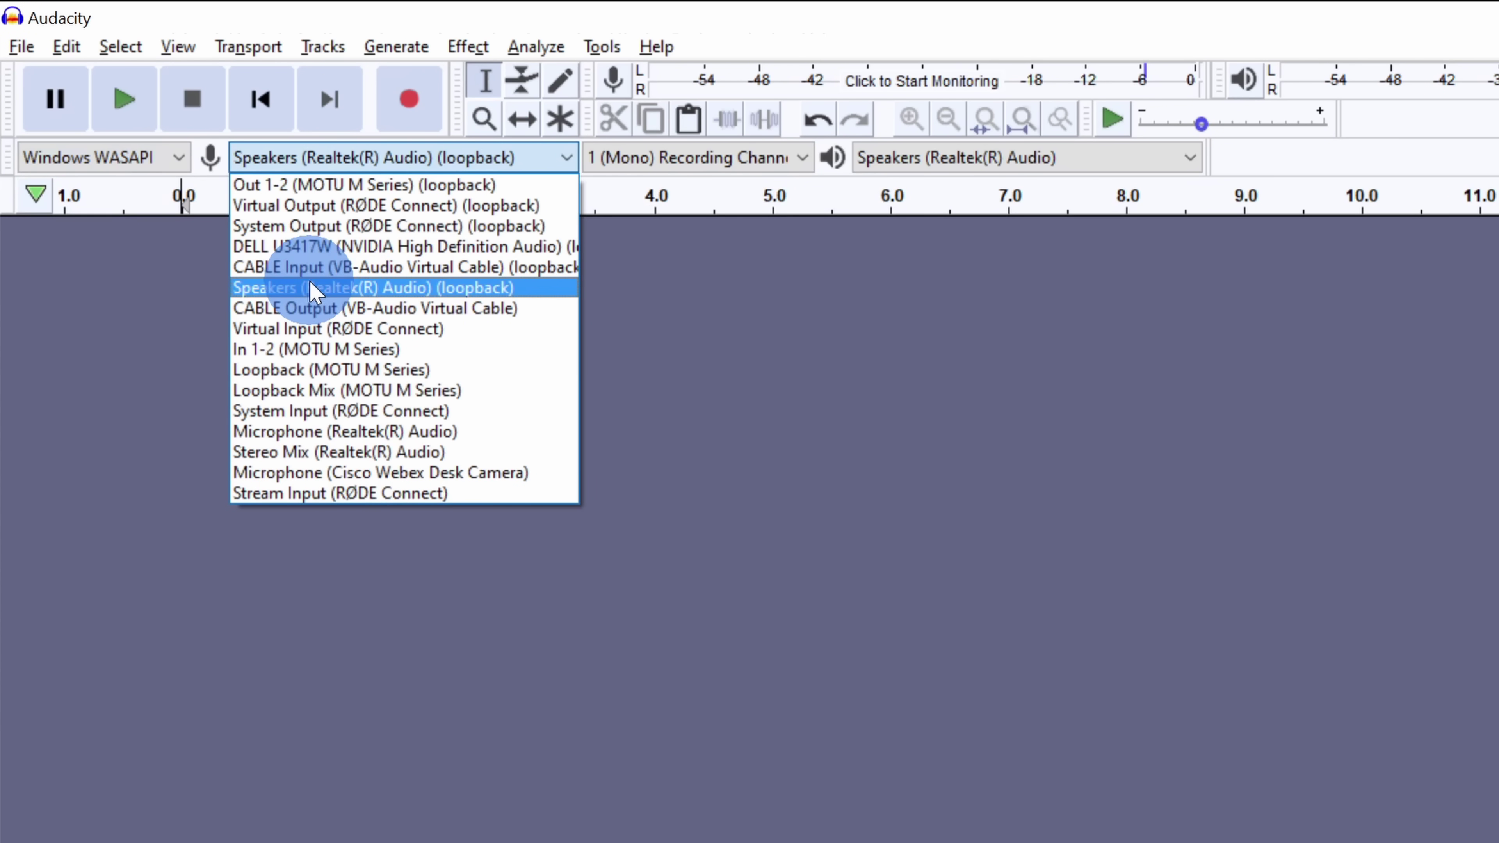
left_click(470, 288)
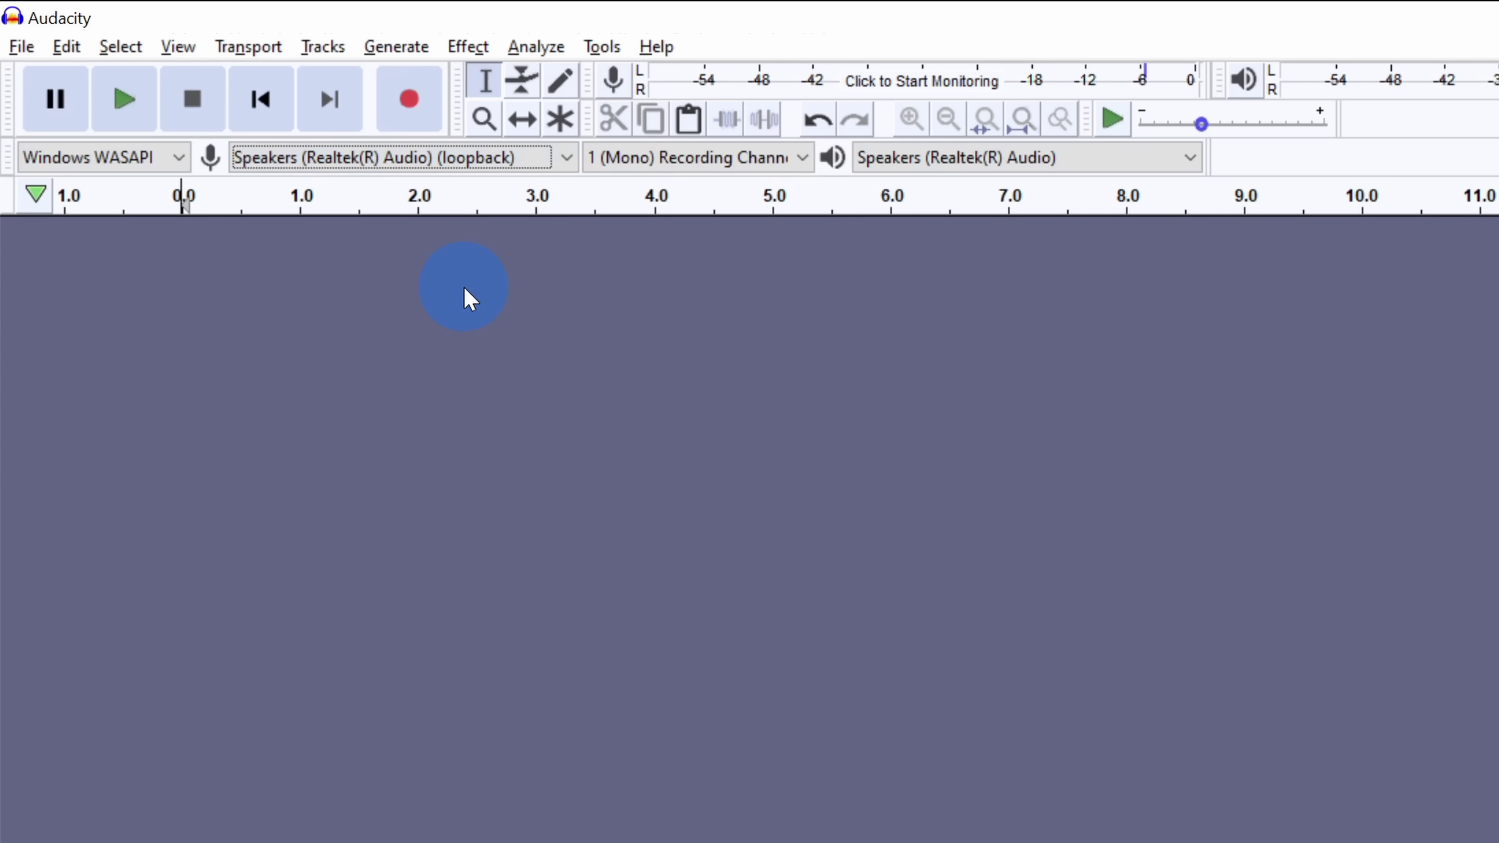
Step: Record part of the Immersive Reader read-aloud in Audacity, pausing the reader before stopping the recording
left_click(421, 113)
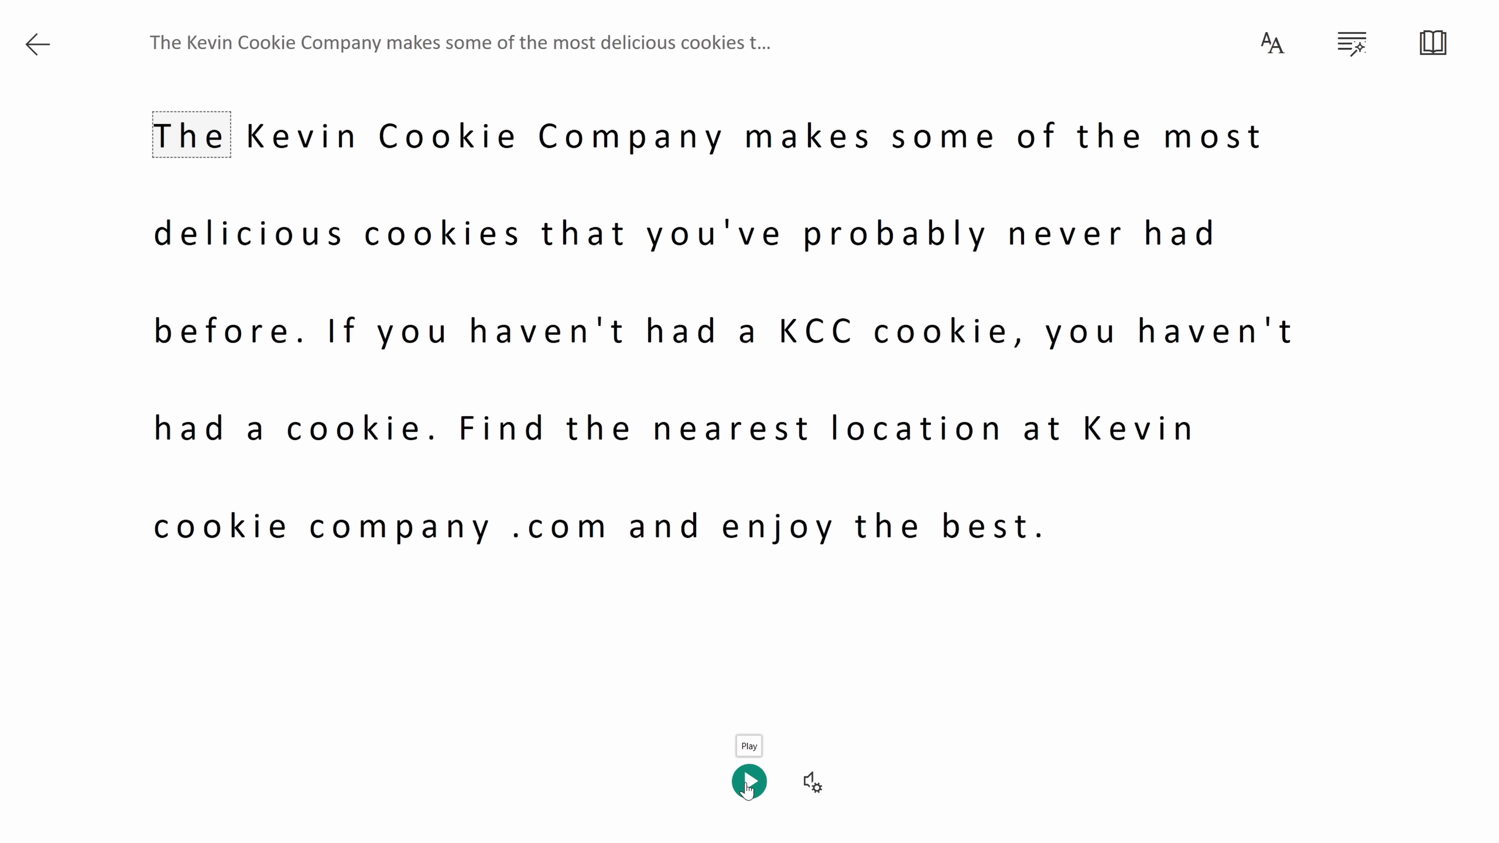
left_click(748, 782)
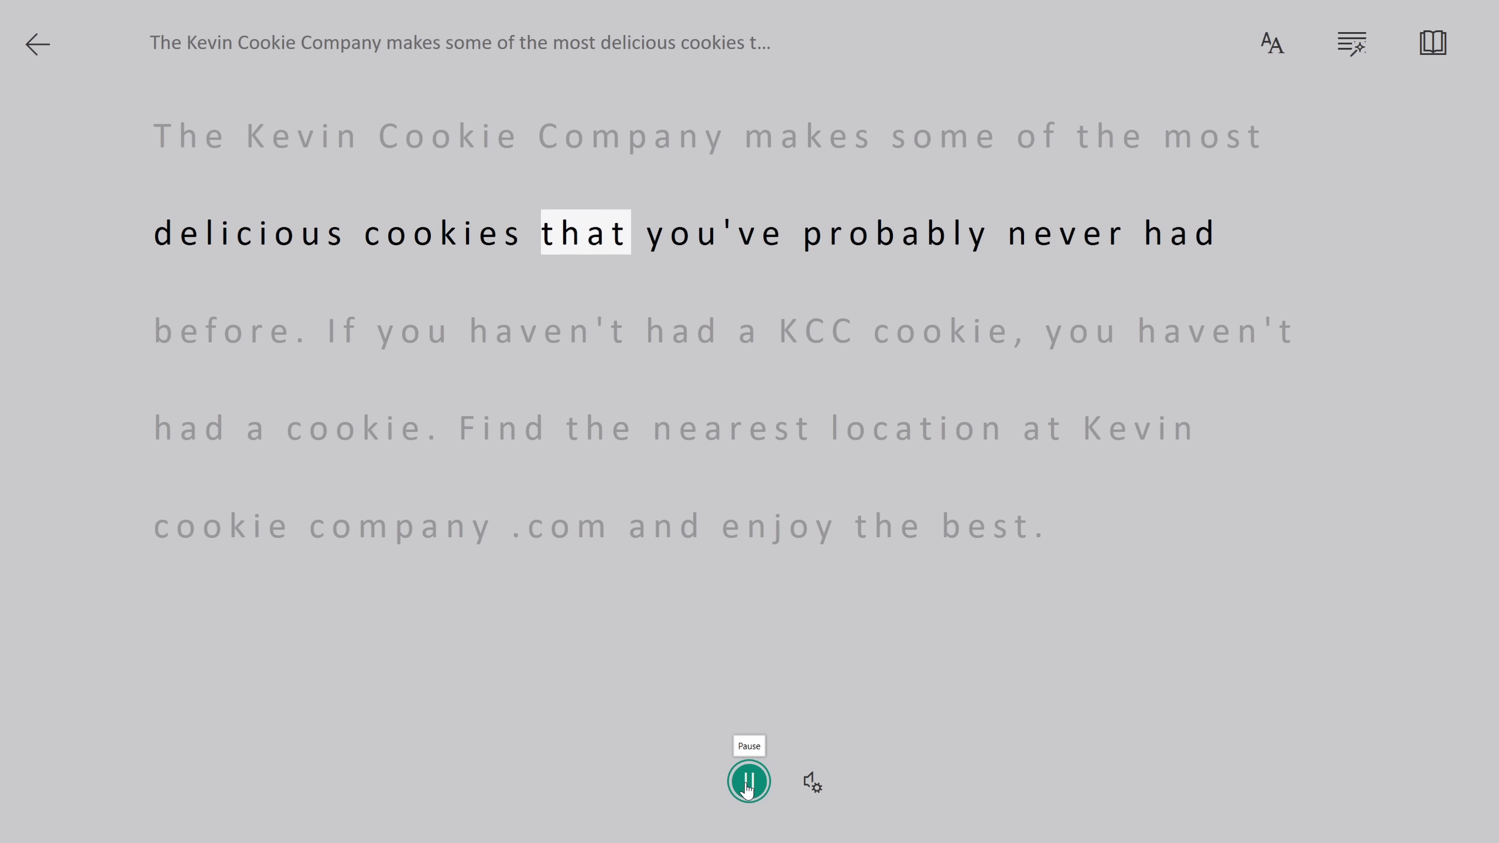
left_click(748, 782)
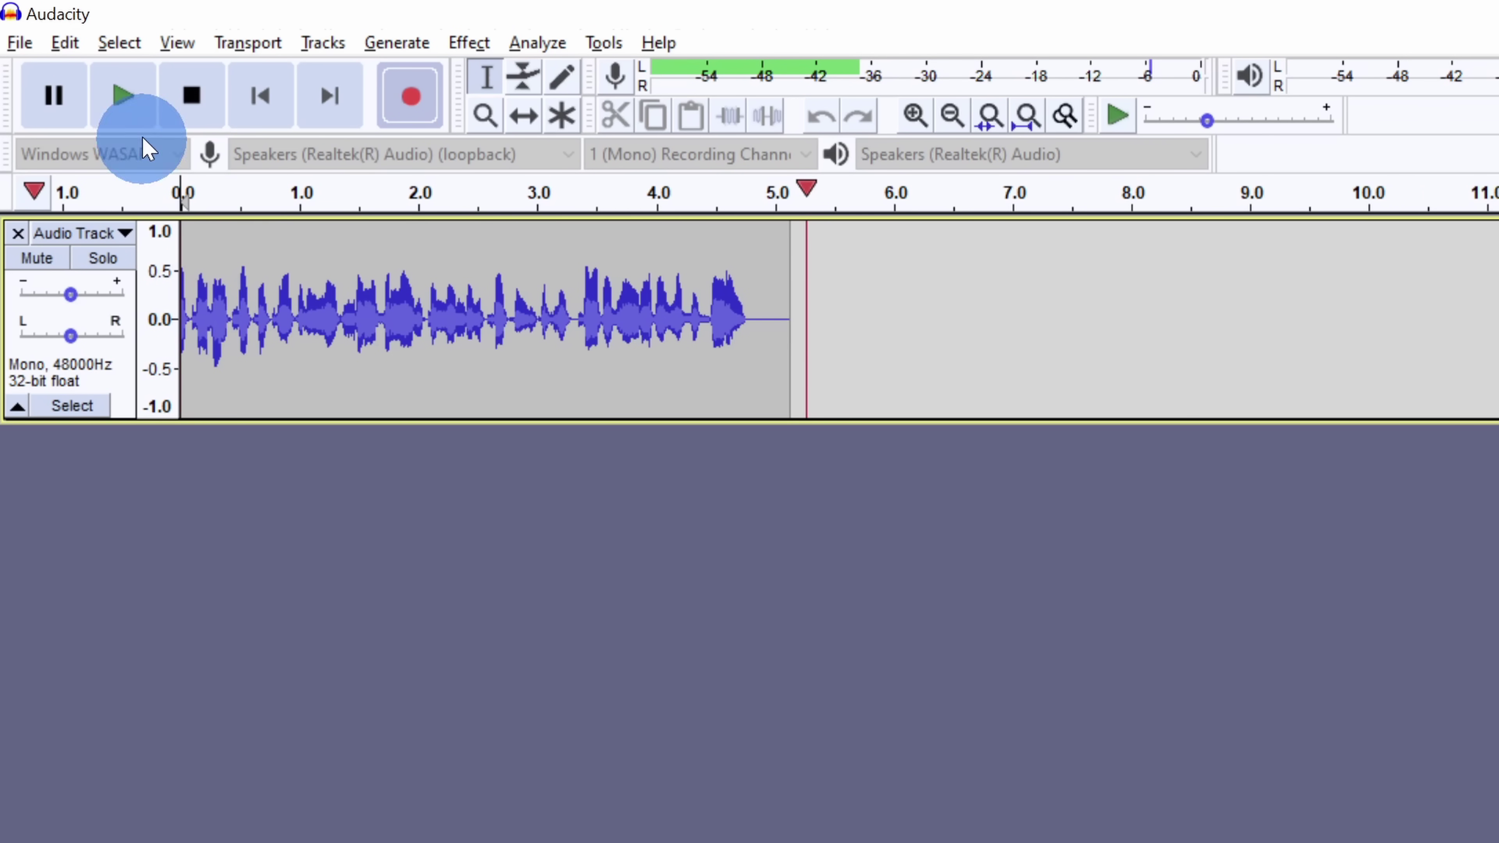
left_click(193, 103)
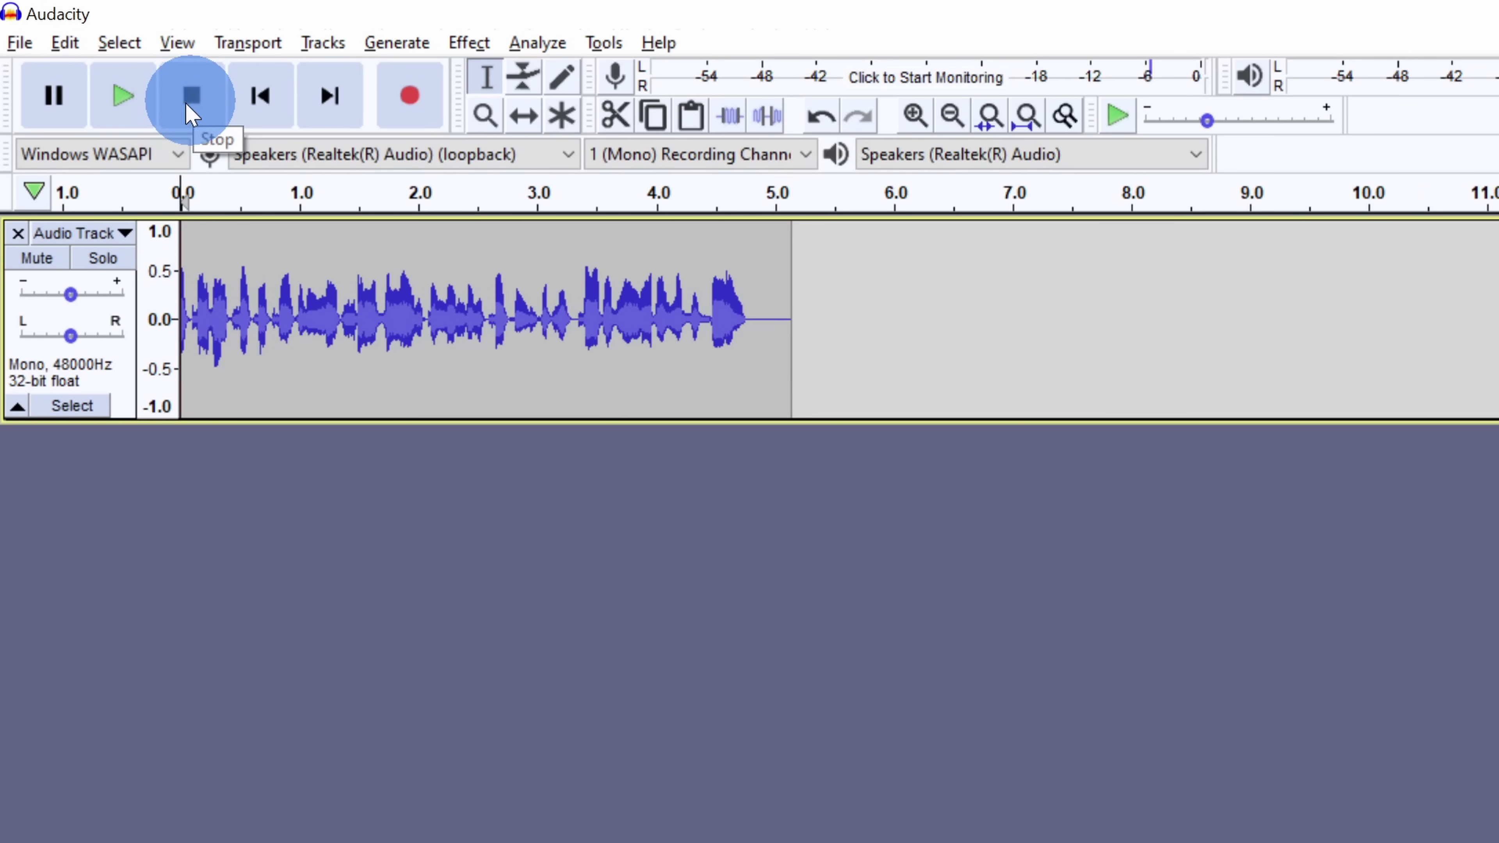
Step: Play back a moment of the recorded track, and look up the options for saving the project and exporting audio
left_click(114, 103)
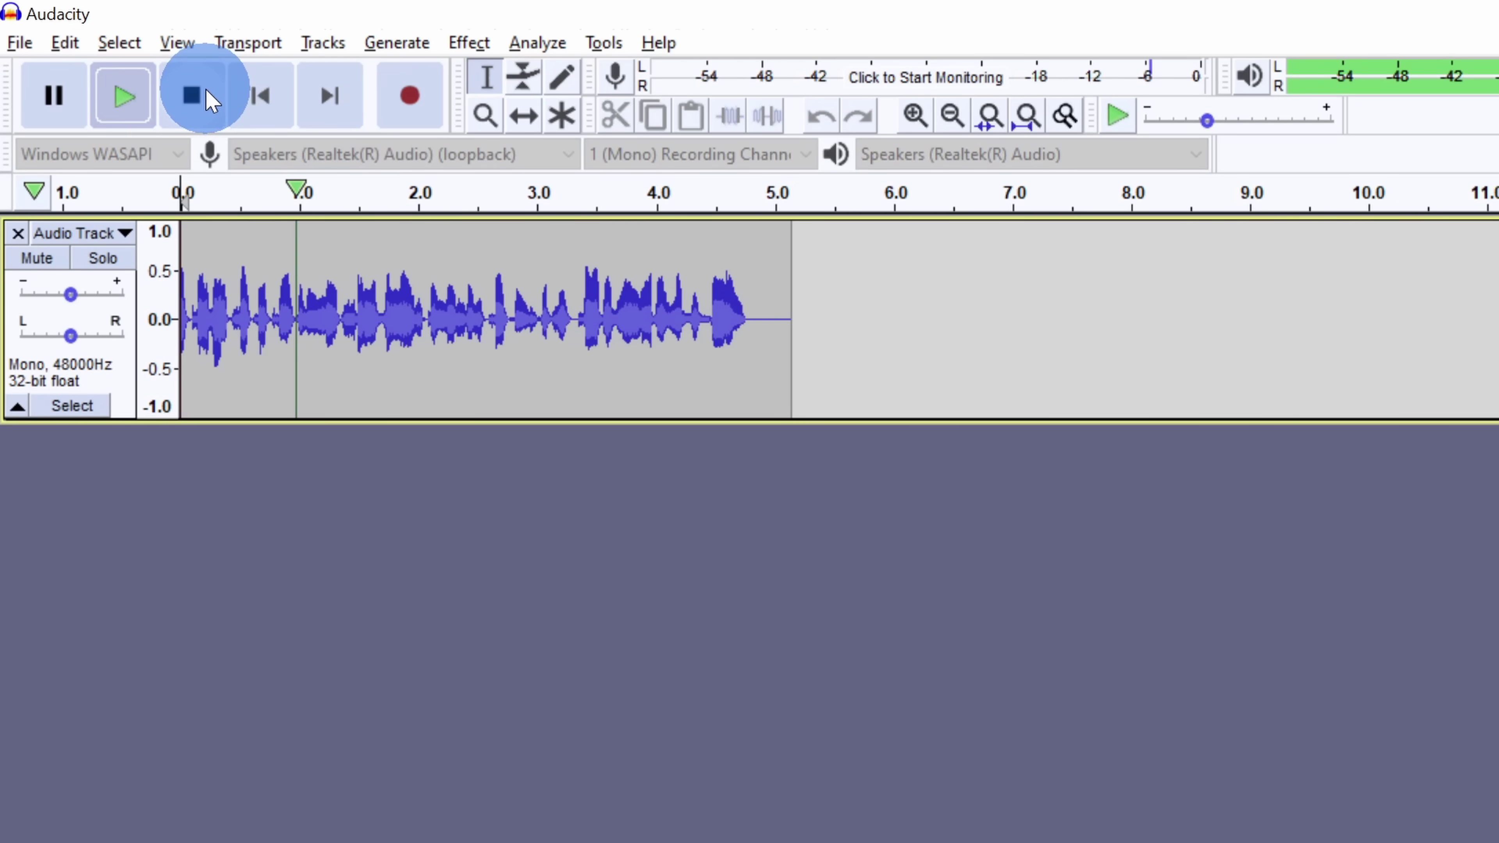
left_click(211, 104)
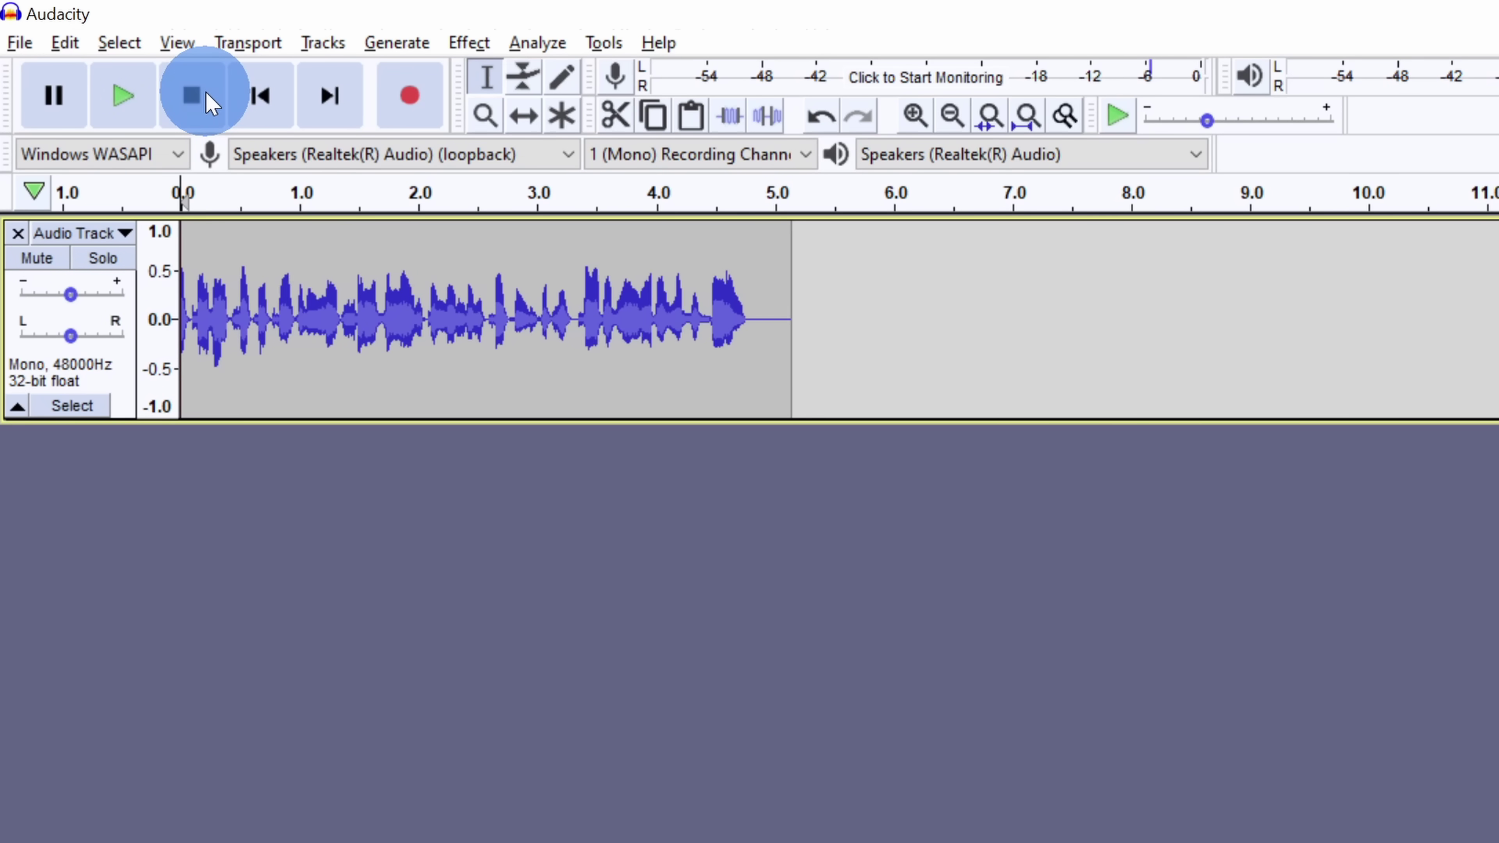
left_click(312, 221)
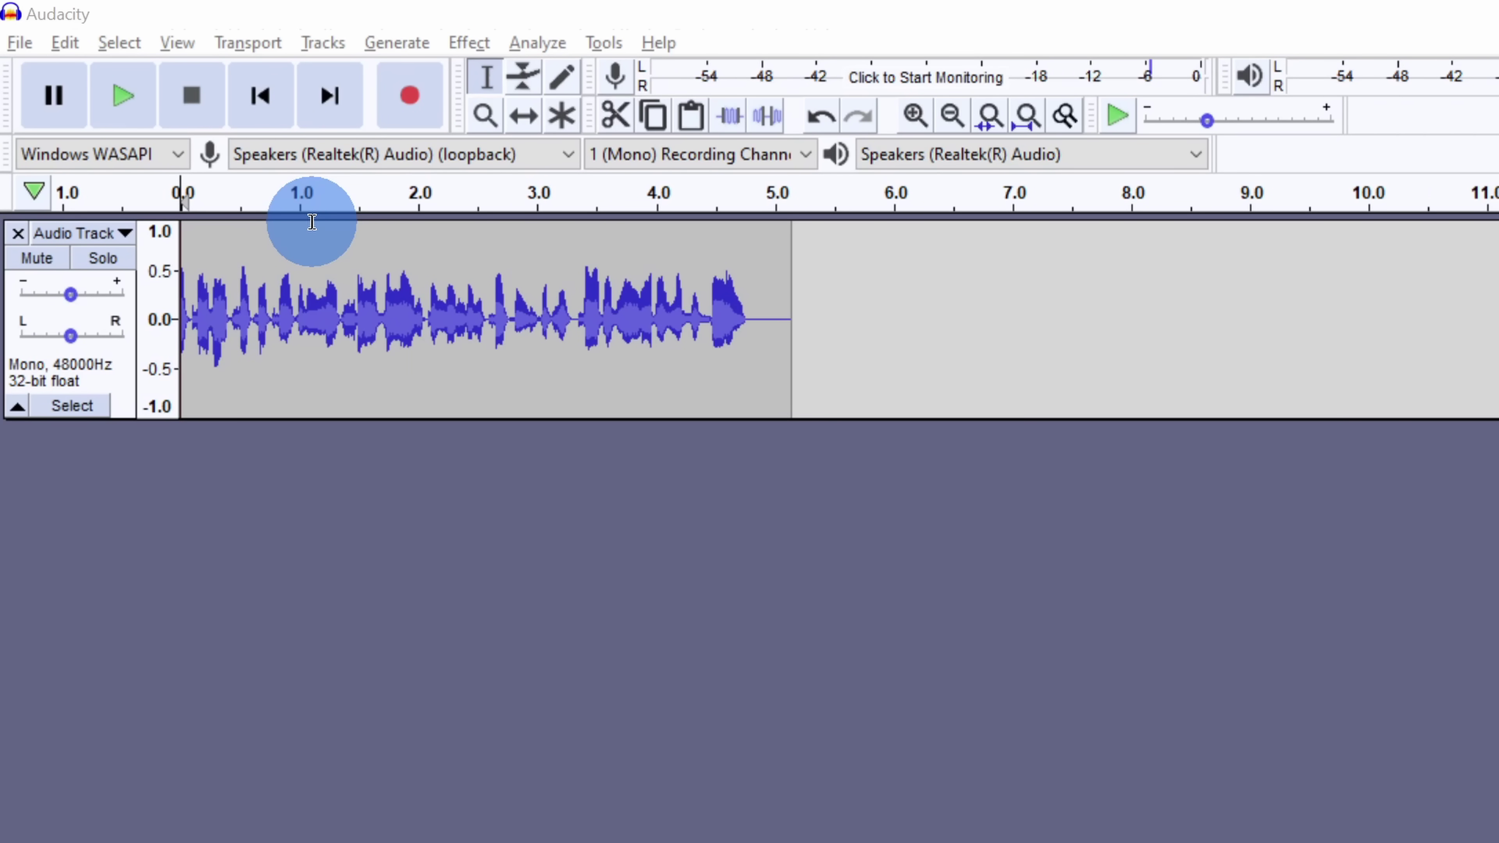
left_click(24, 43)
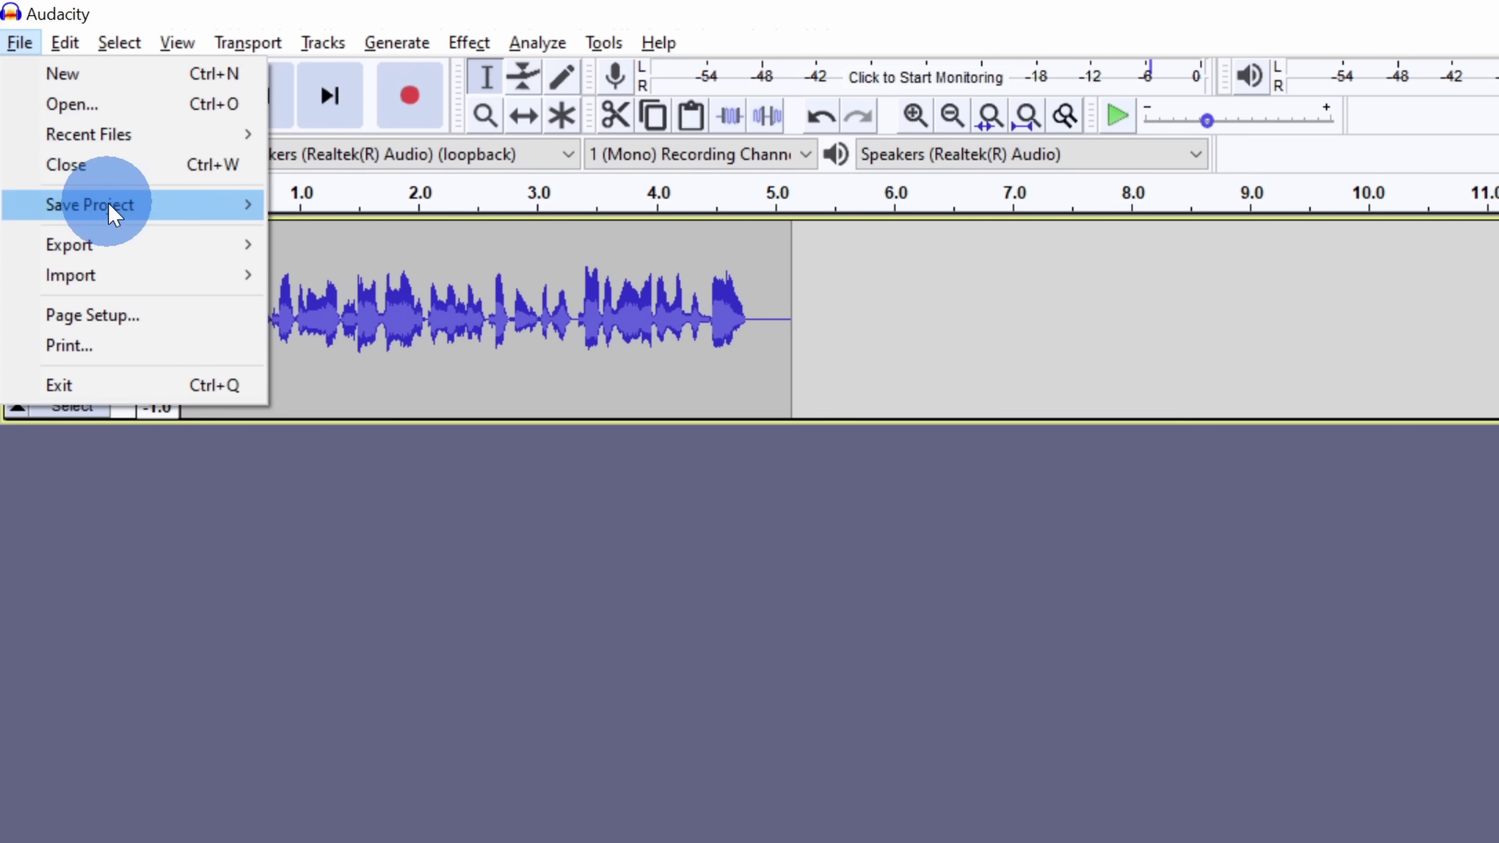
mouse_move(107, 252)
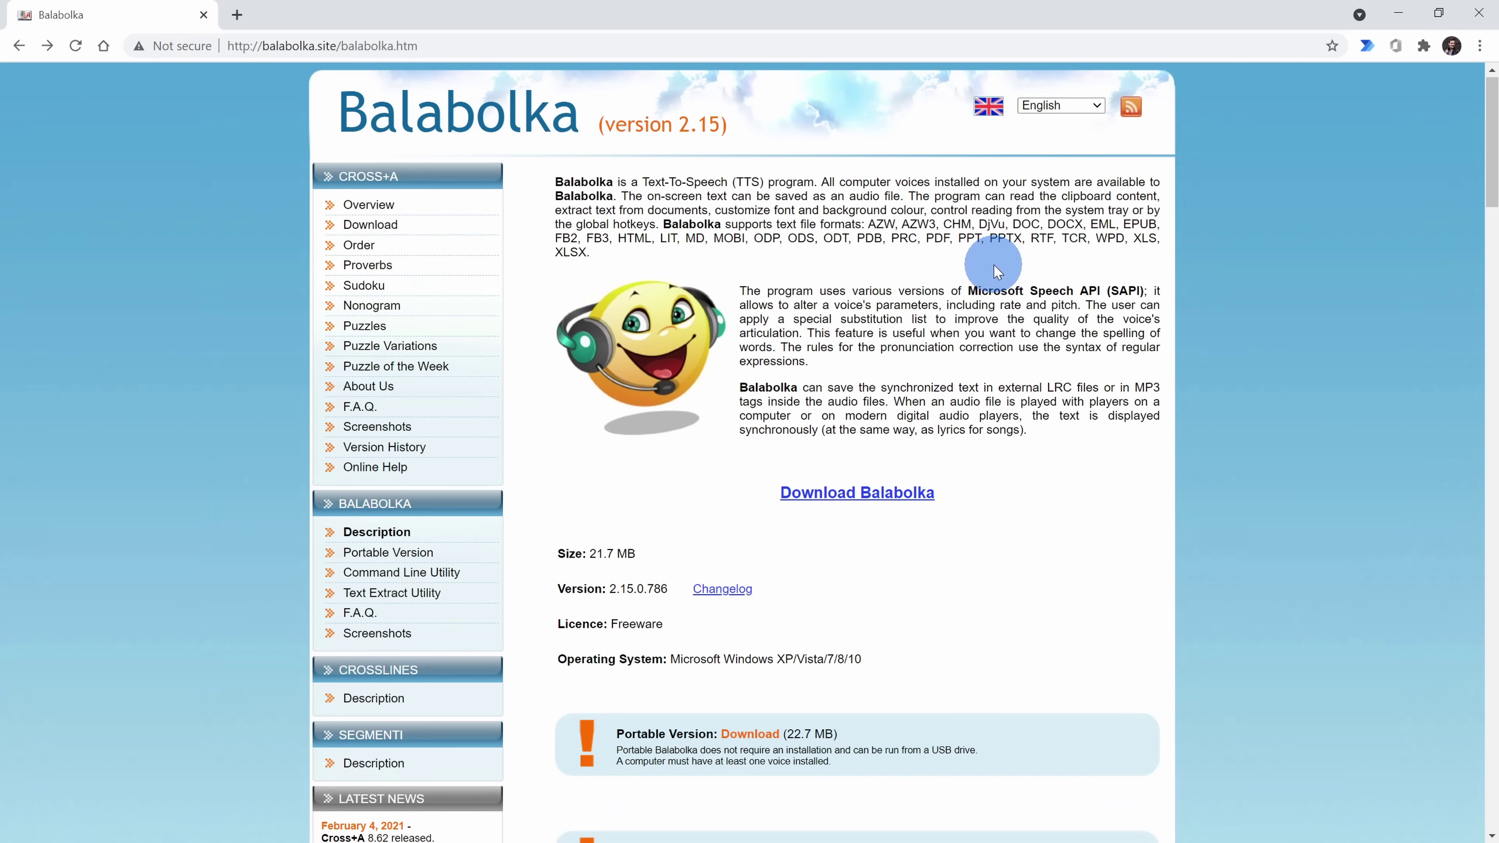
Step: Look over the Balabolka description and download page in the browser
scroll(993, 264, "down", 3)
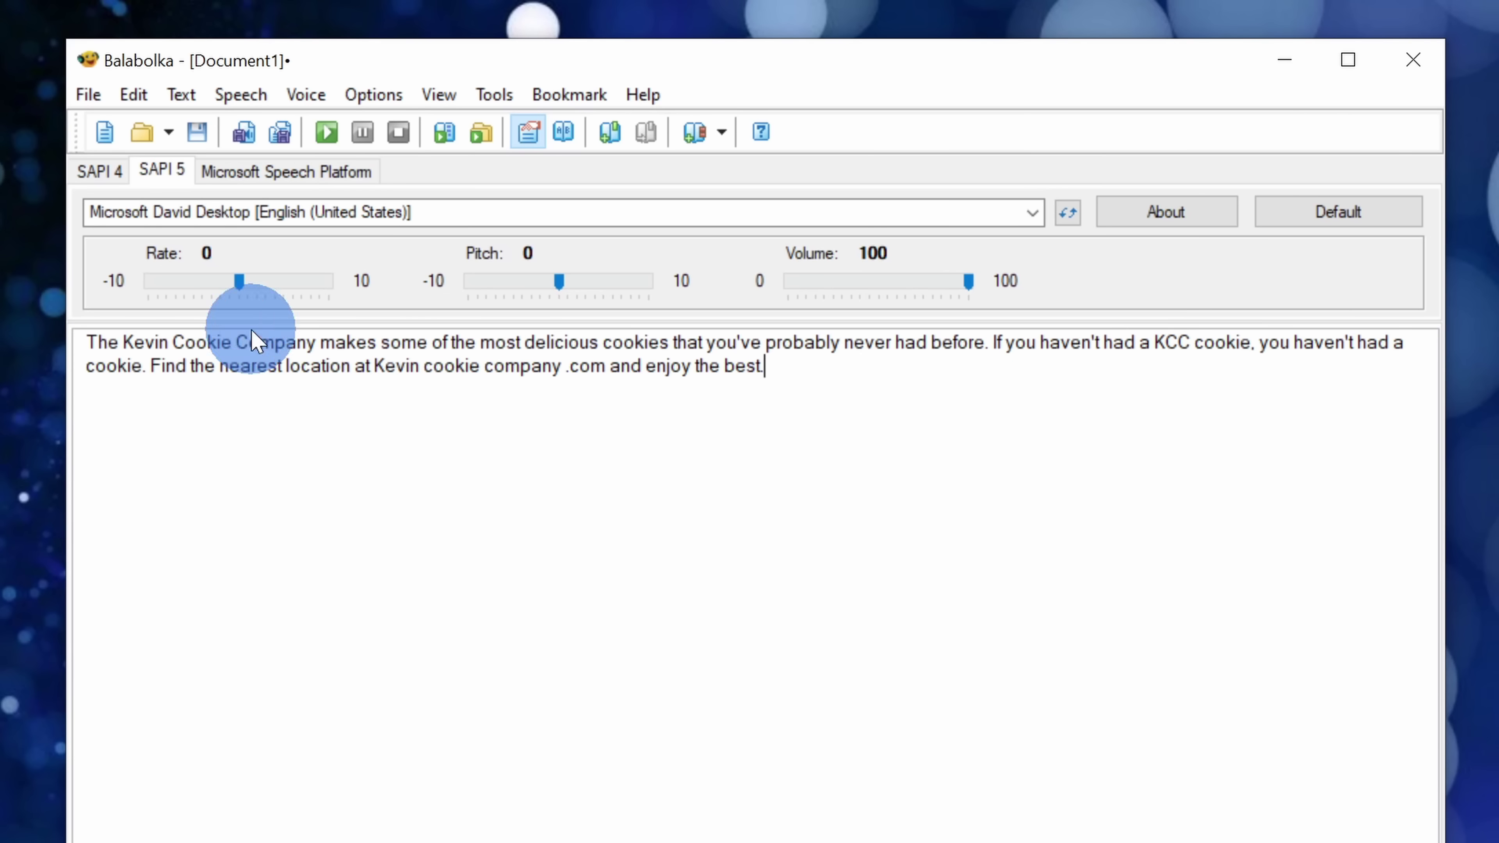
Step: In Balabolka, check the available SAPI 5 voices, keep Microsoft David Desktop, and preview the text read aloud
mouse_move(241, 279)
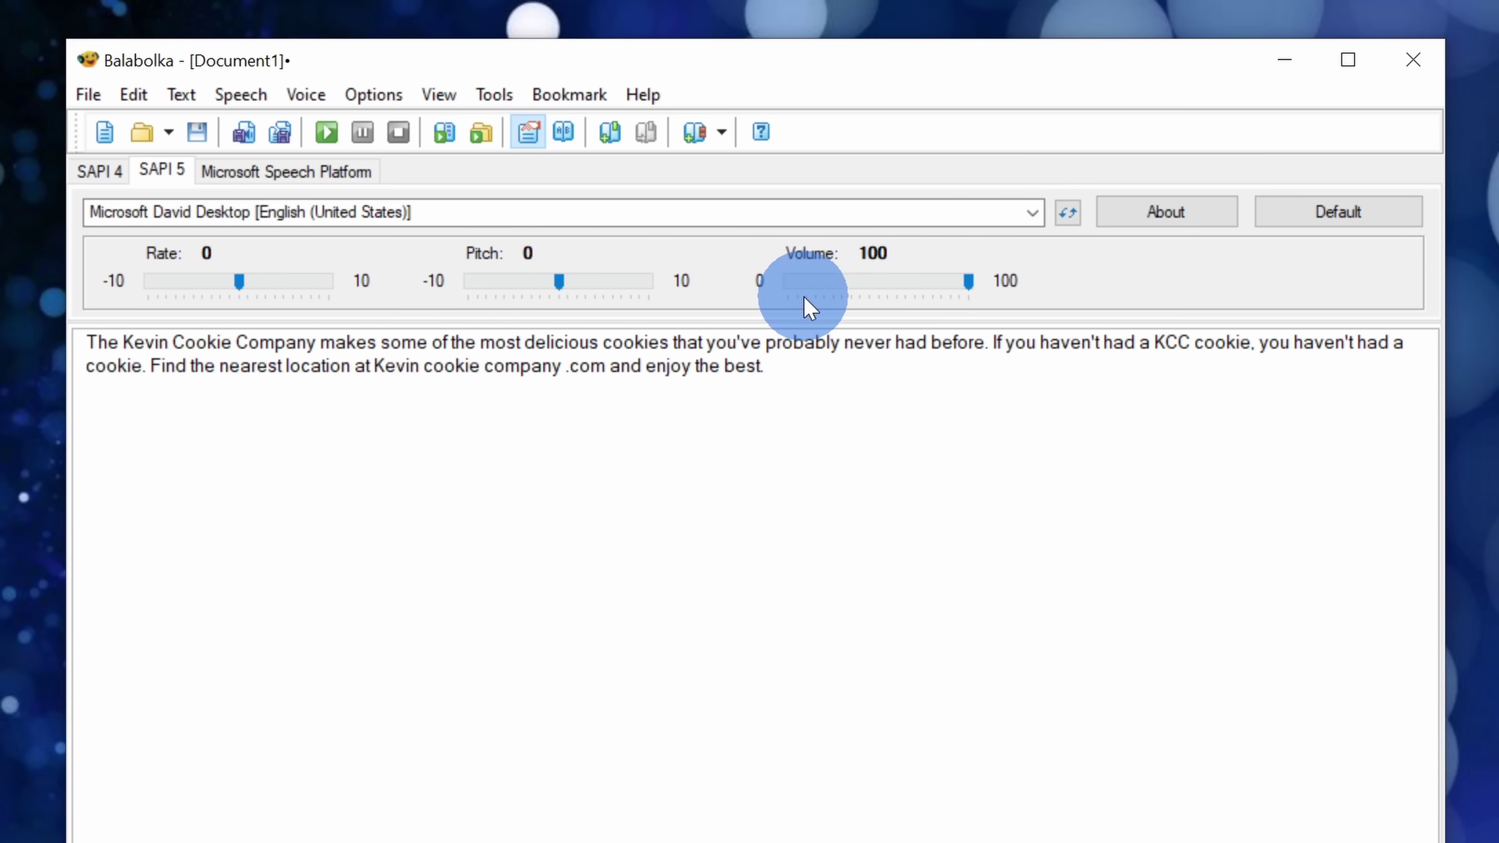
left_click(525, 216)
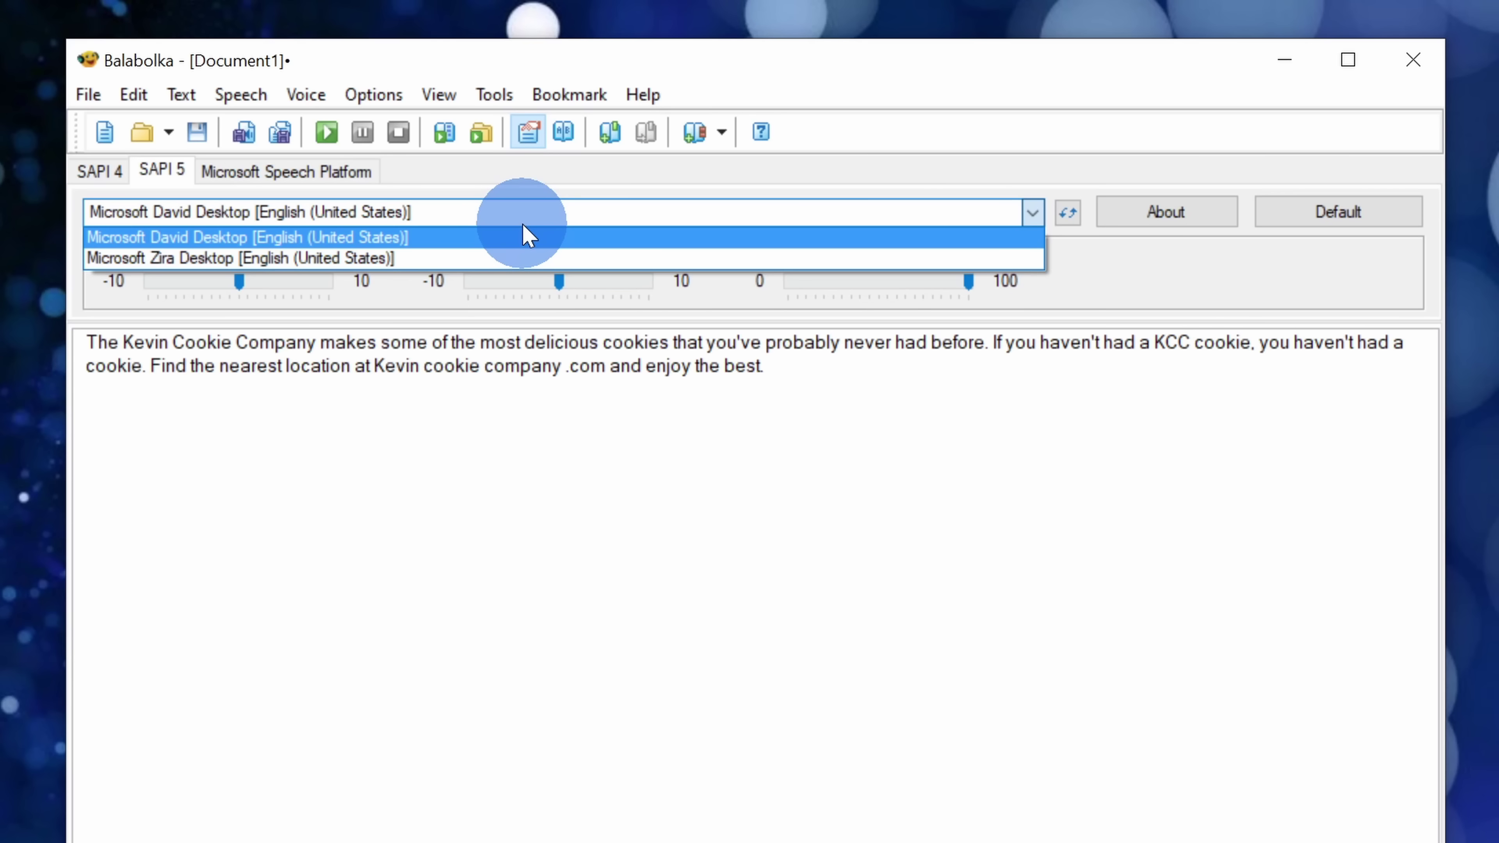
left_click(531, 167)
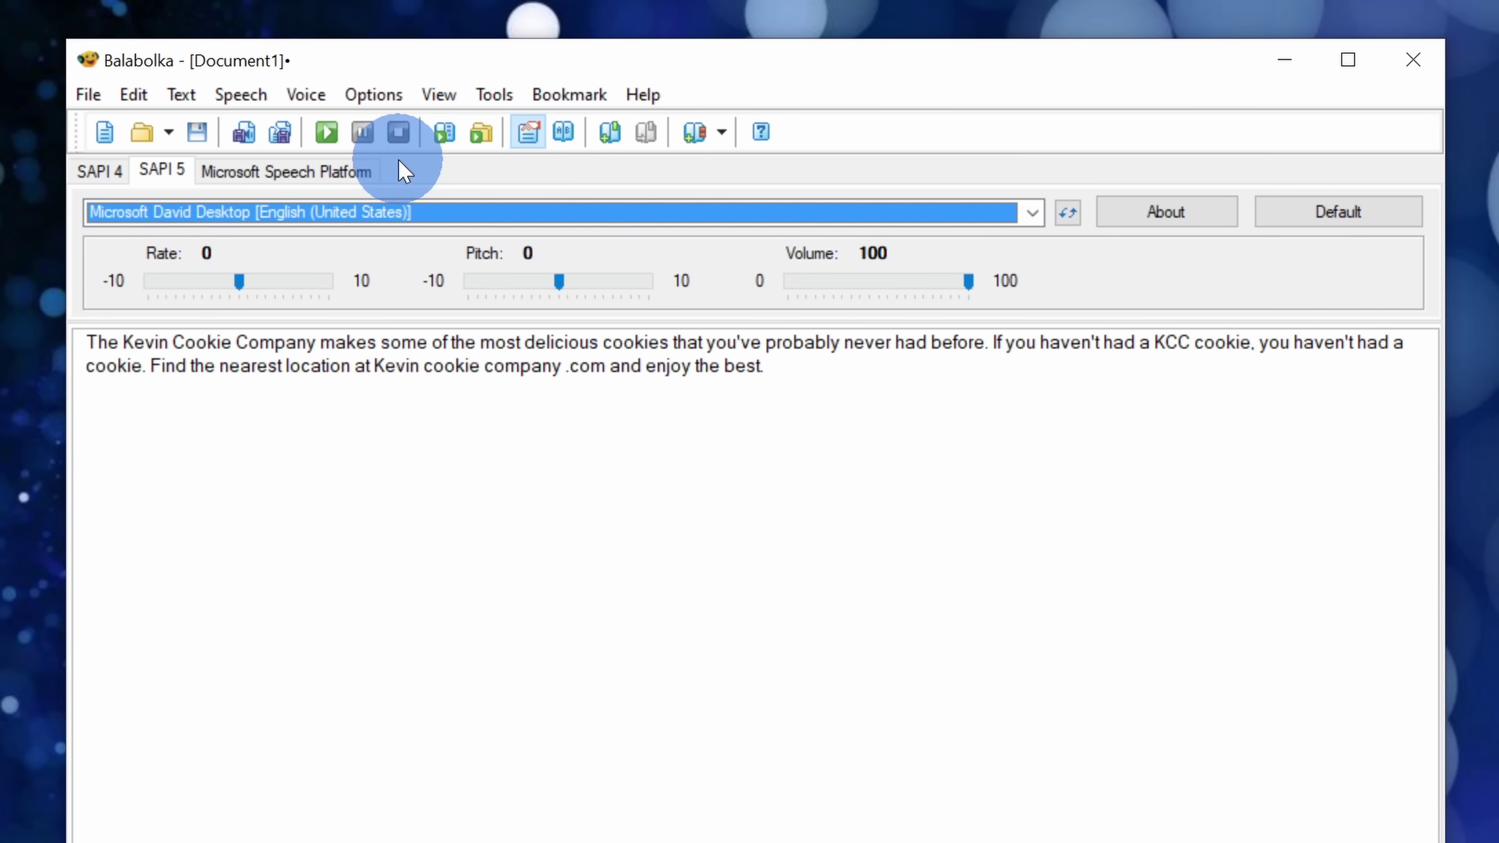
left_click(327, 133)
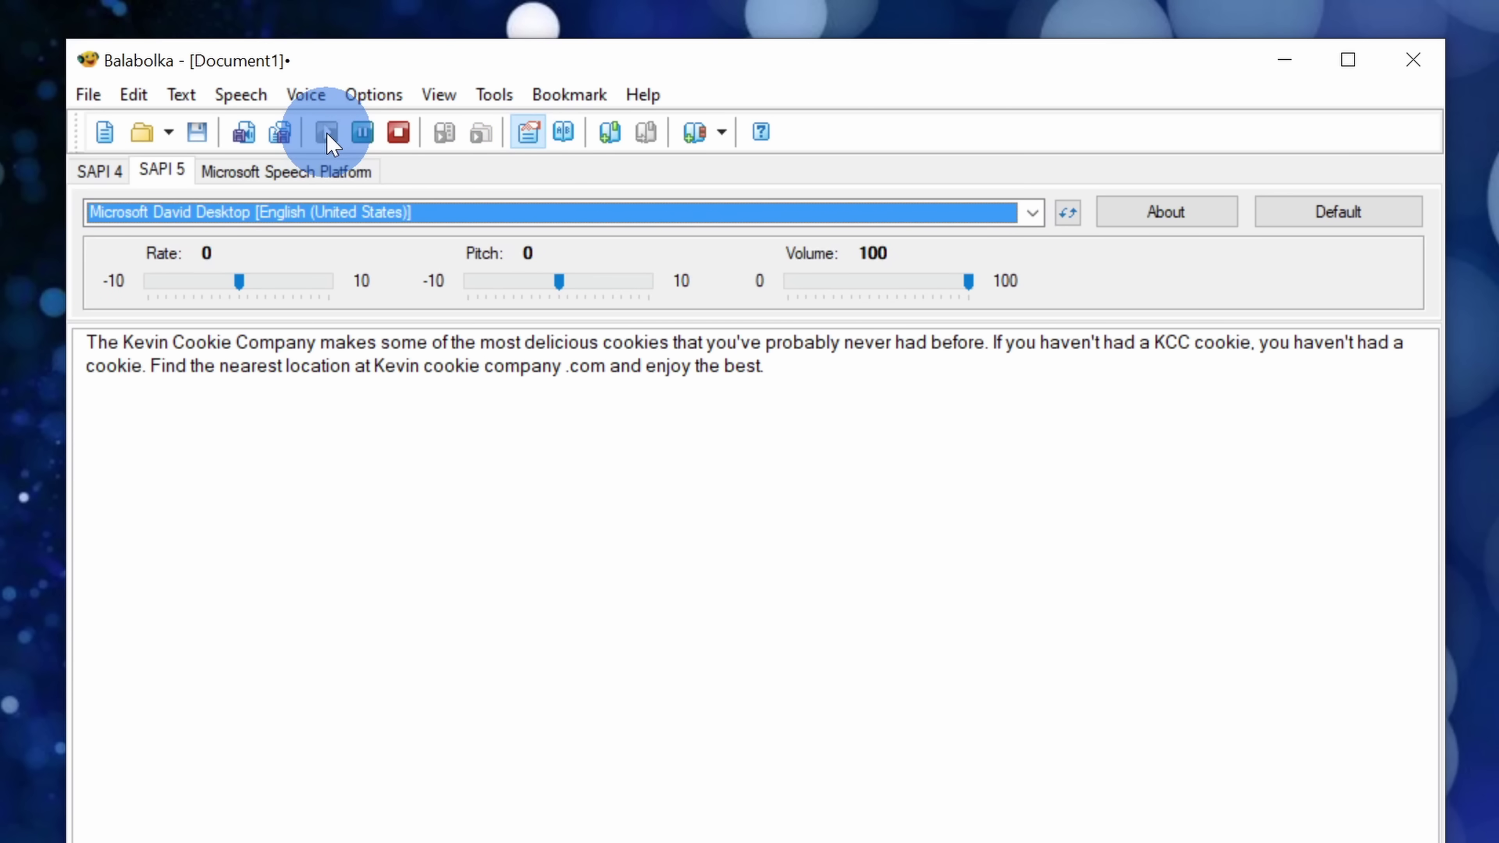
left_click(405, 132)
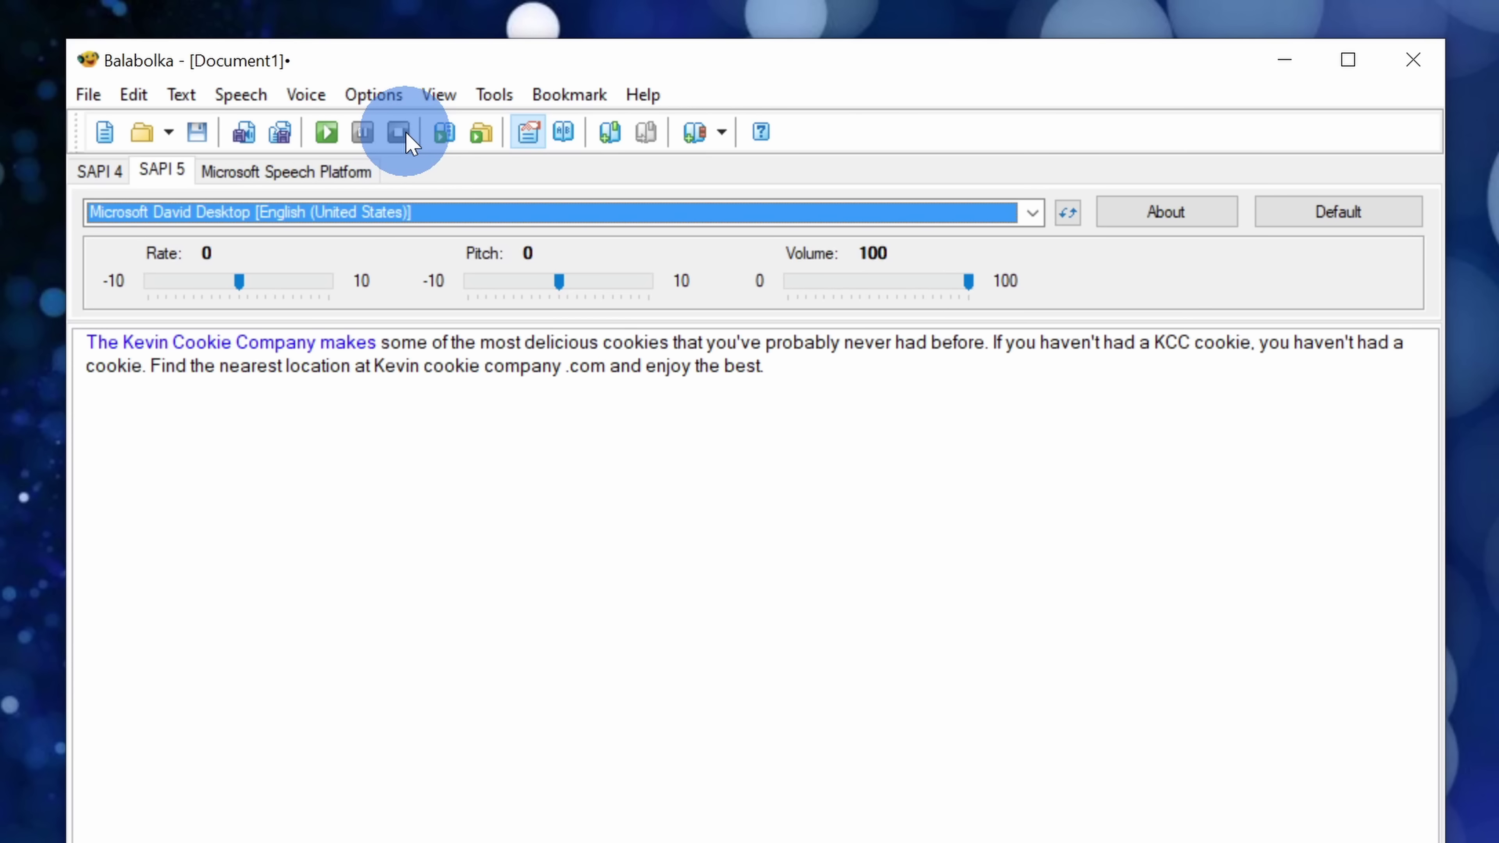
Step: Save the spoken text as a Wave audio file on the Desktop under the suggested name "The Kevin Cookie Company makes some of the.wav"
left_click(91, 97)
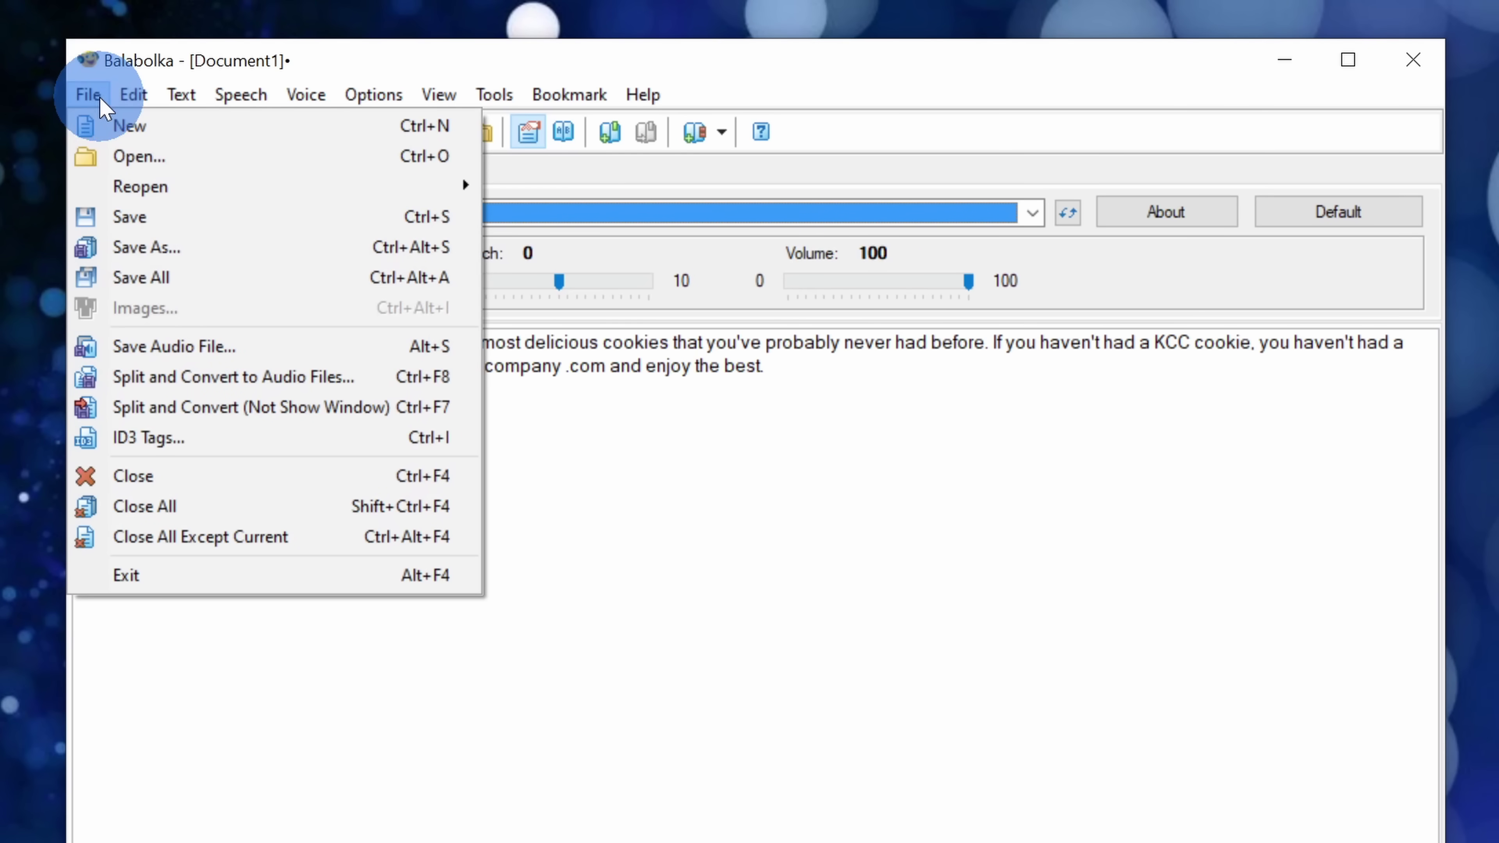
left_click(160, 347)
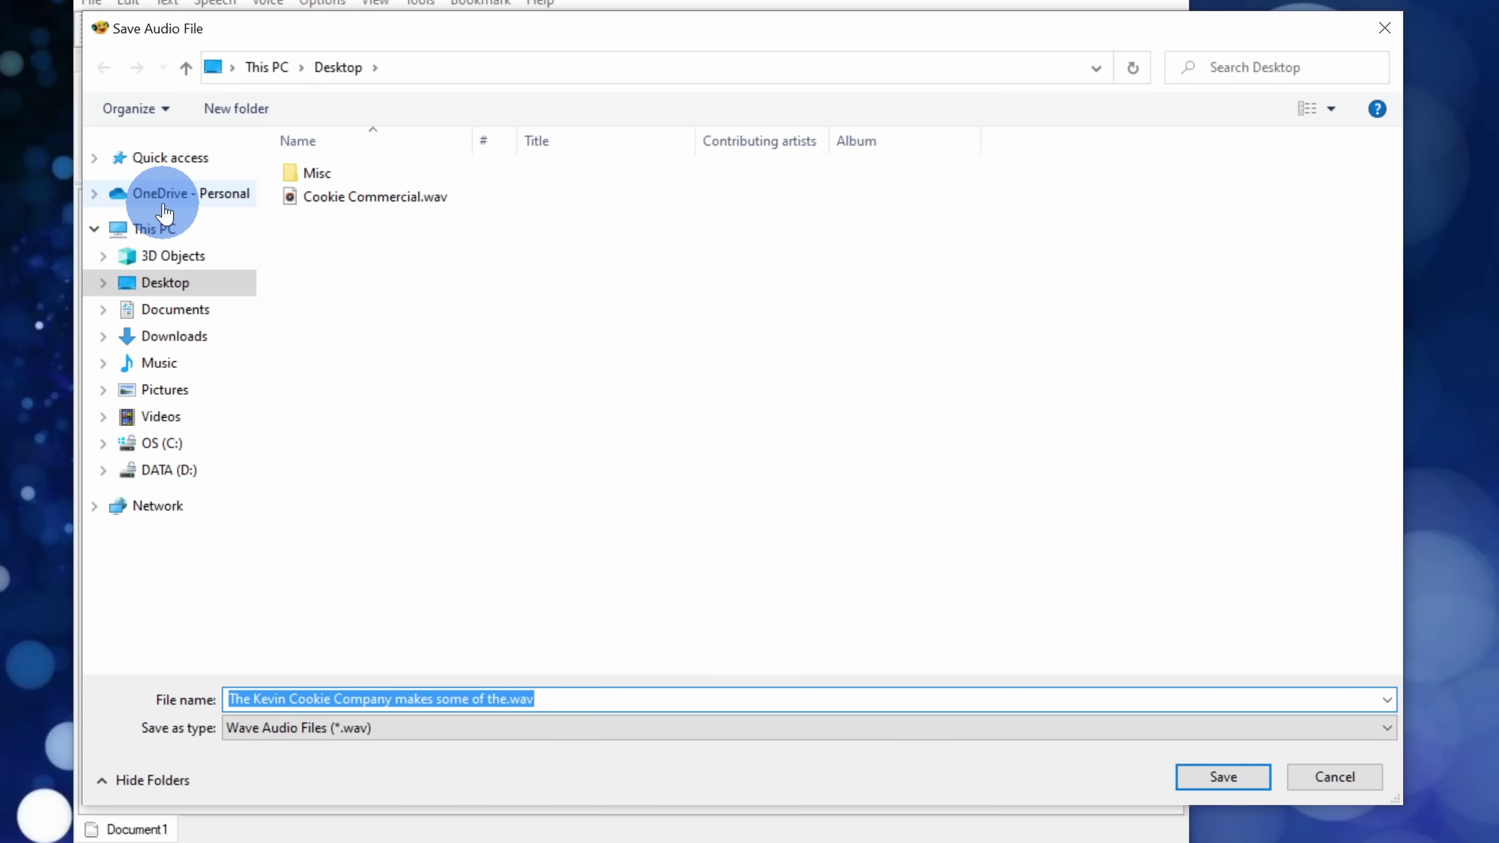
left_click(425, 727)
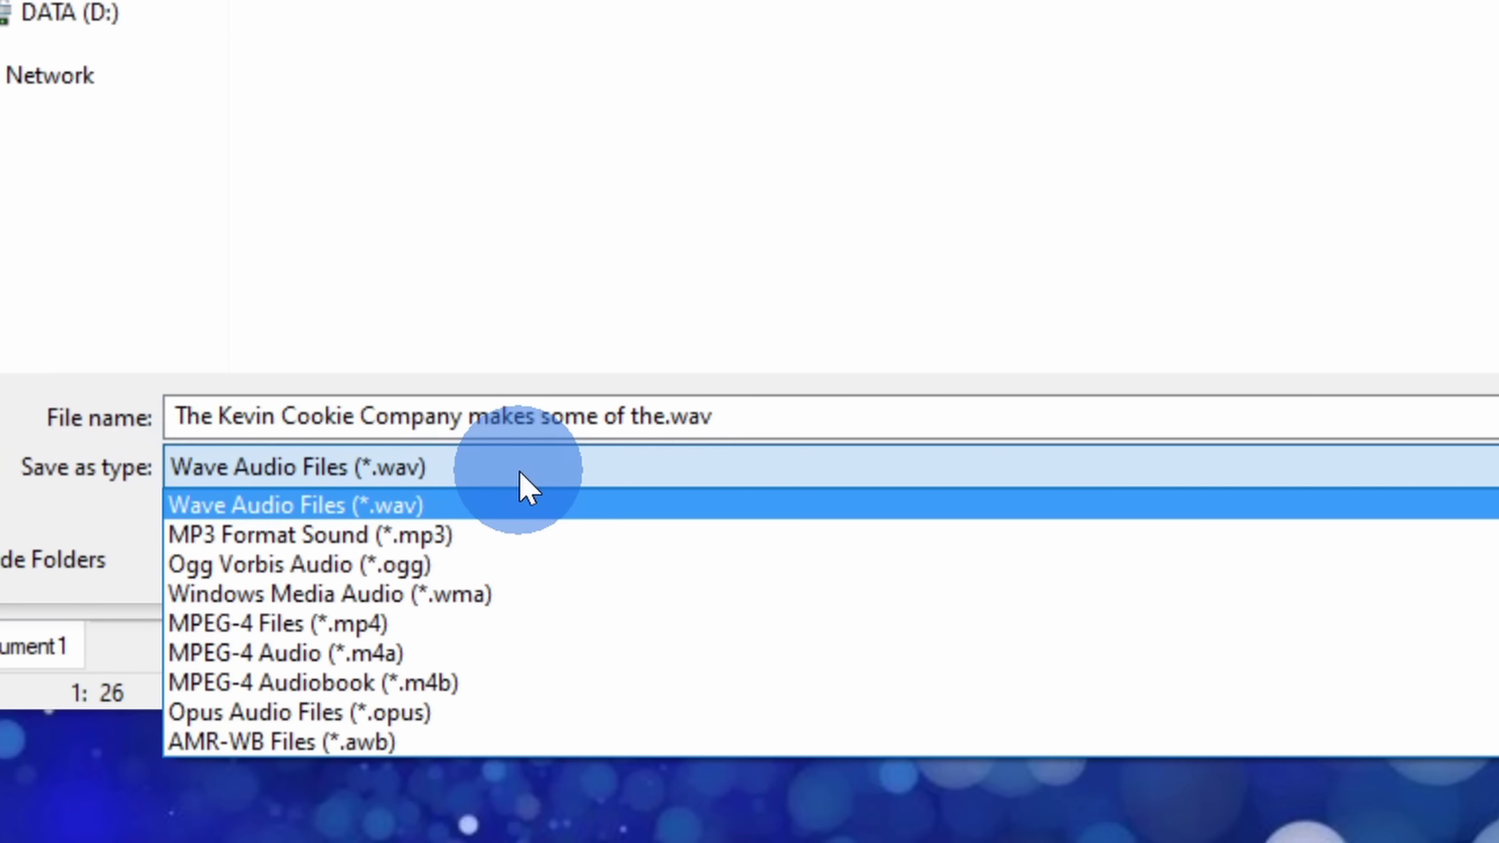
left_click(520, 475)
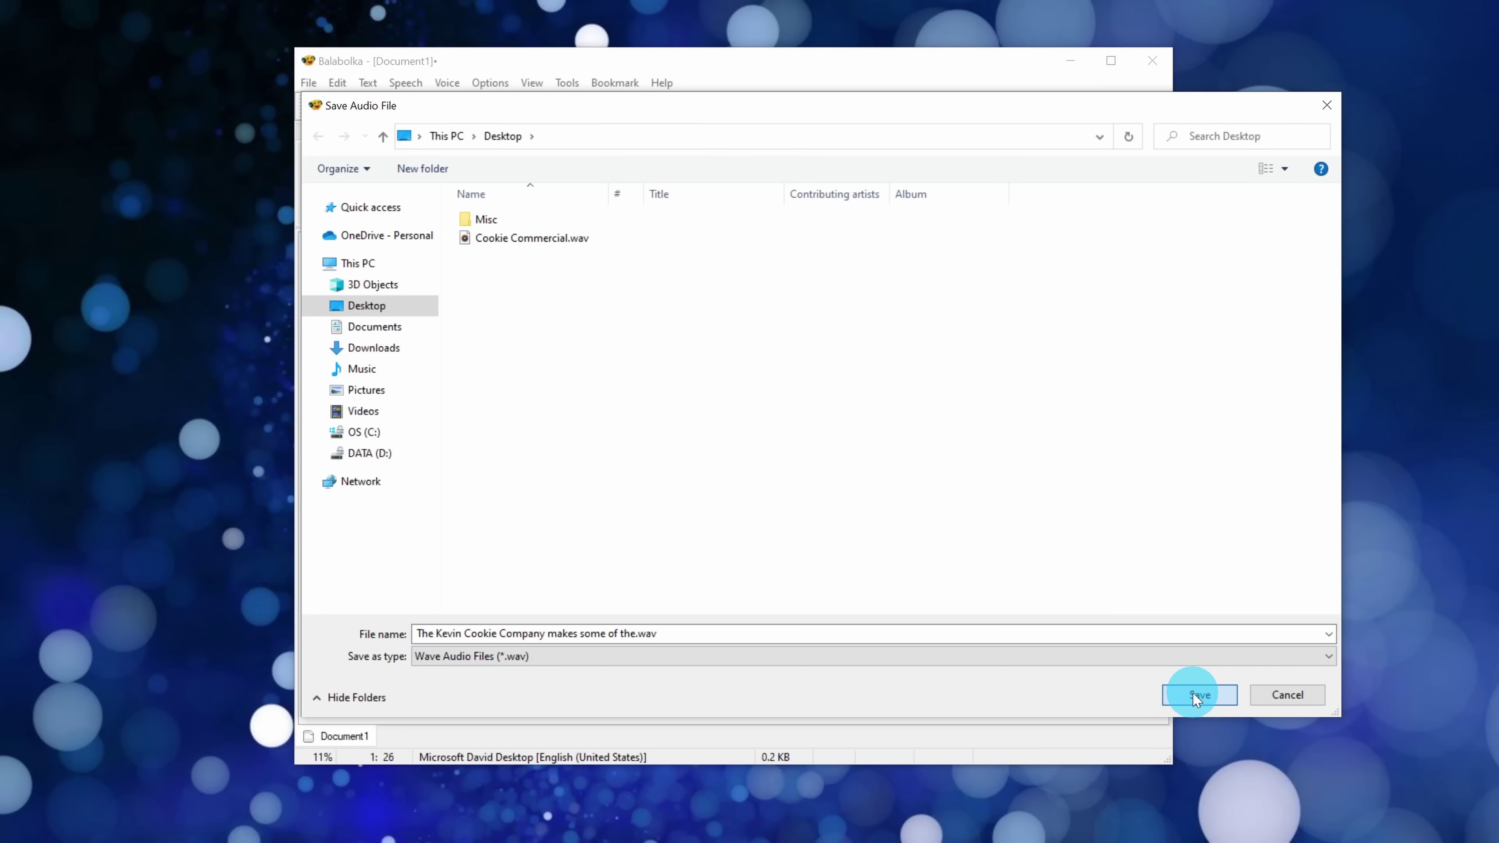
left_click(1197, 696)
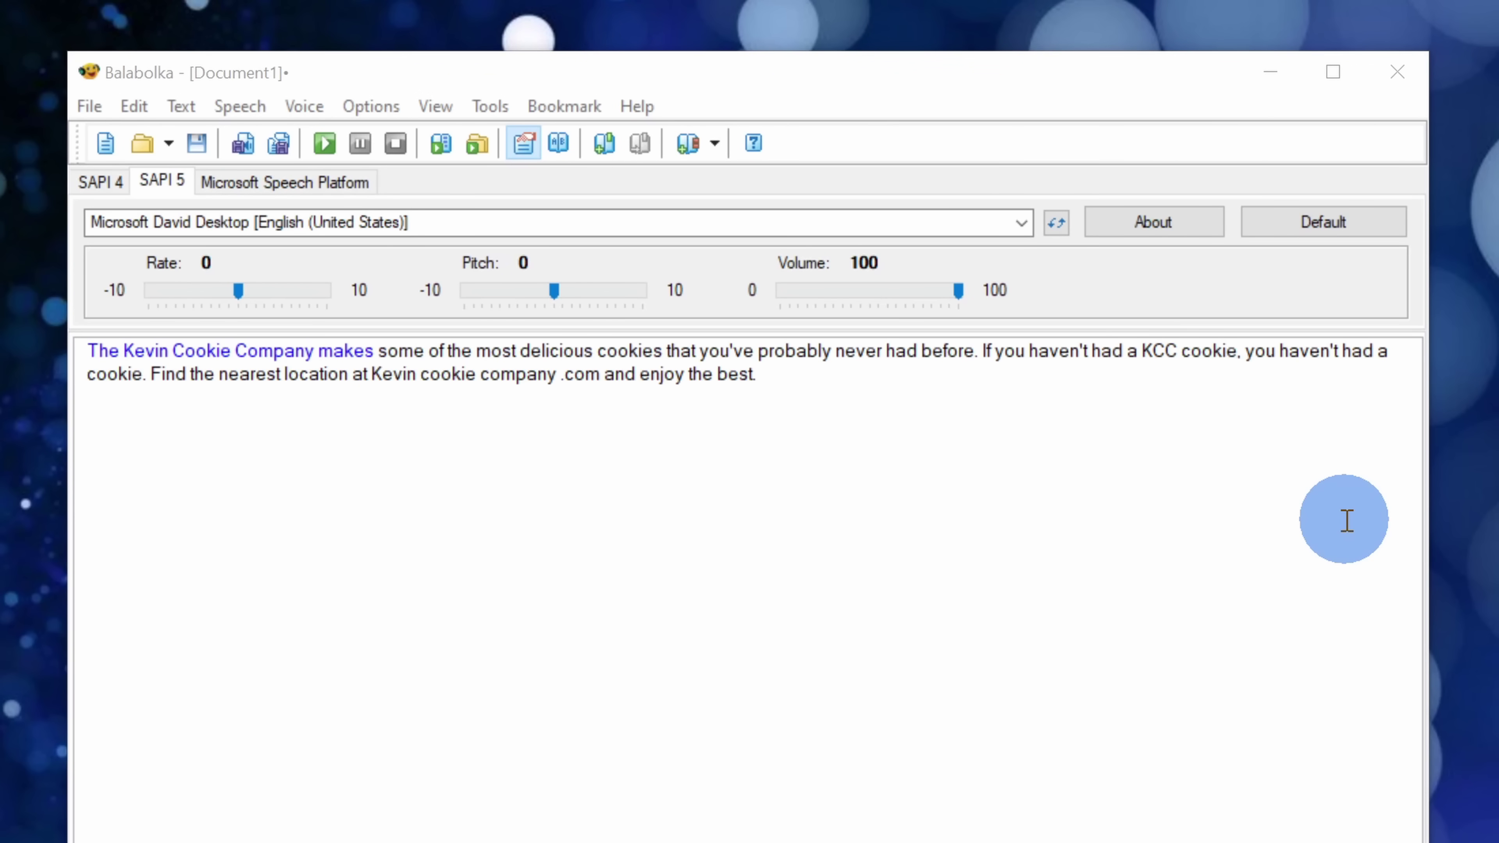
Step: Open the online TTS service converter and enter the full Kevin Cookie Company commercial as the text to convert
left_click(1347, 519)
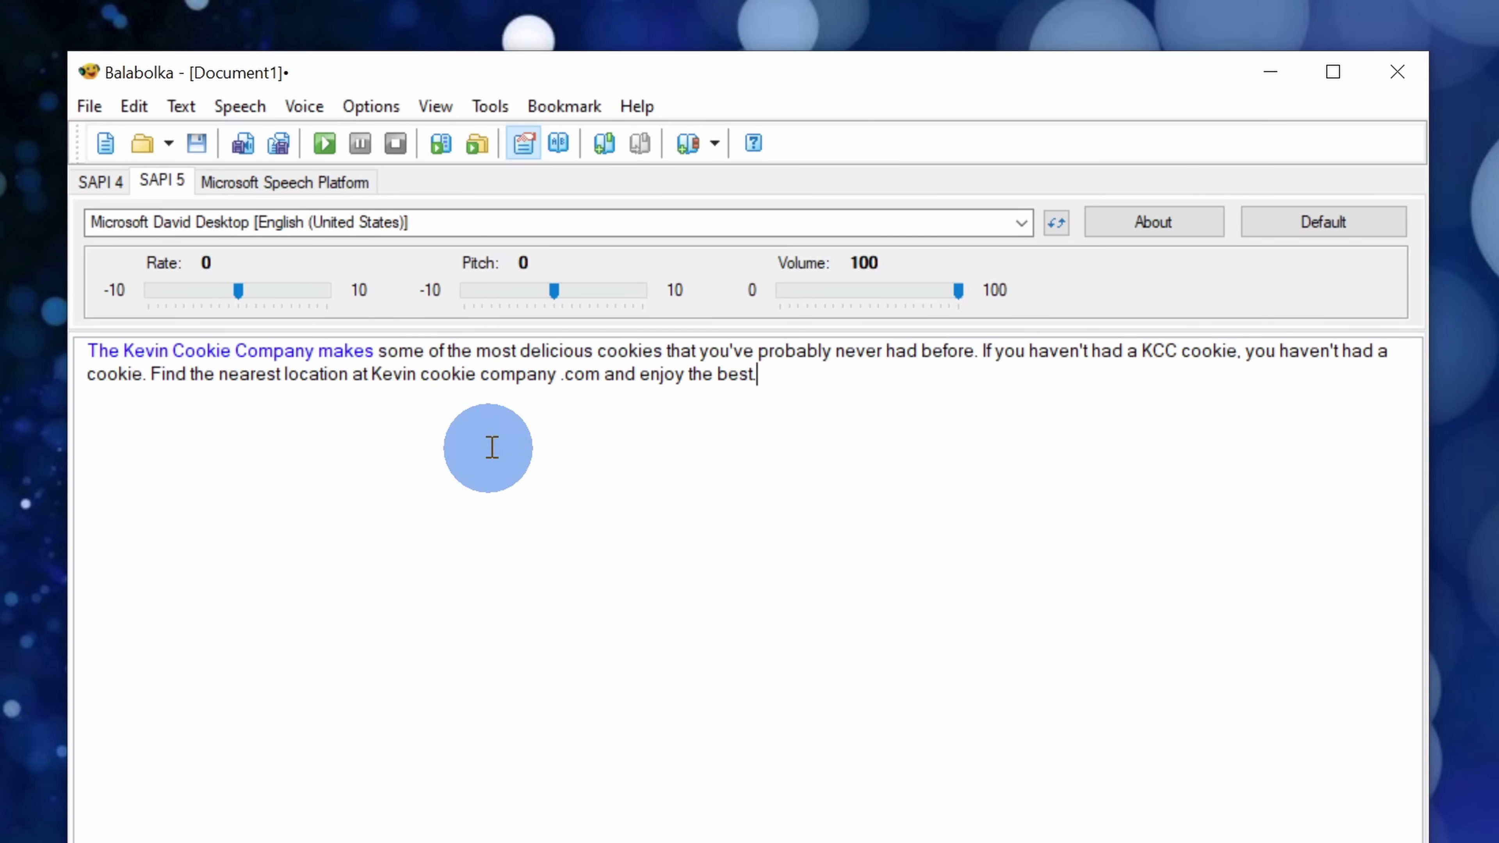
left_click(488, 106)
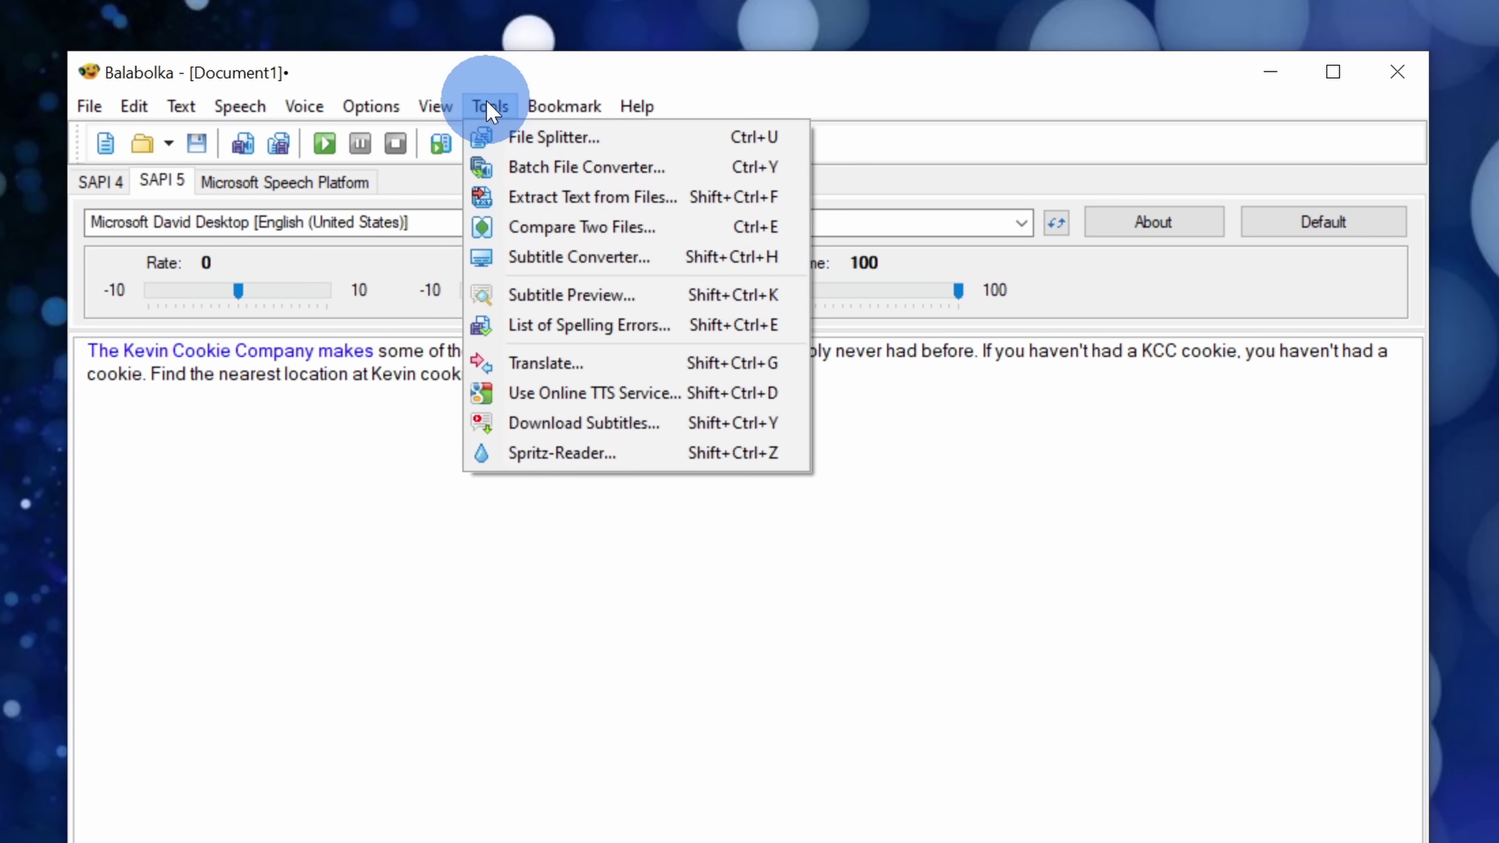
left_click(623, 399)
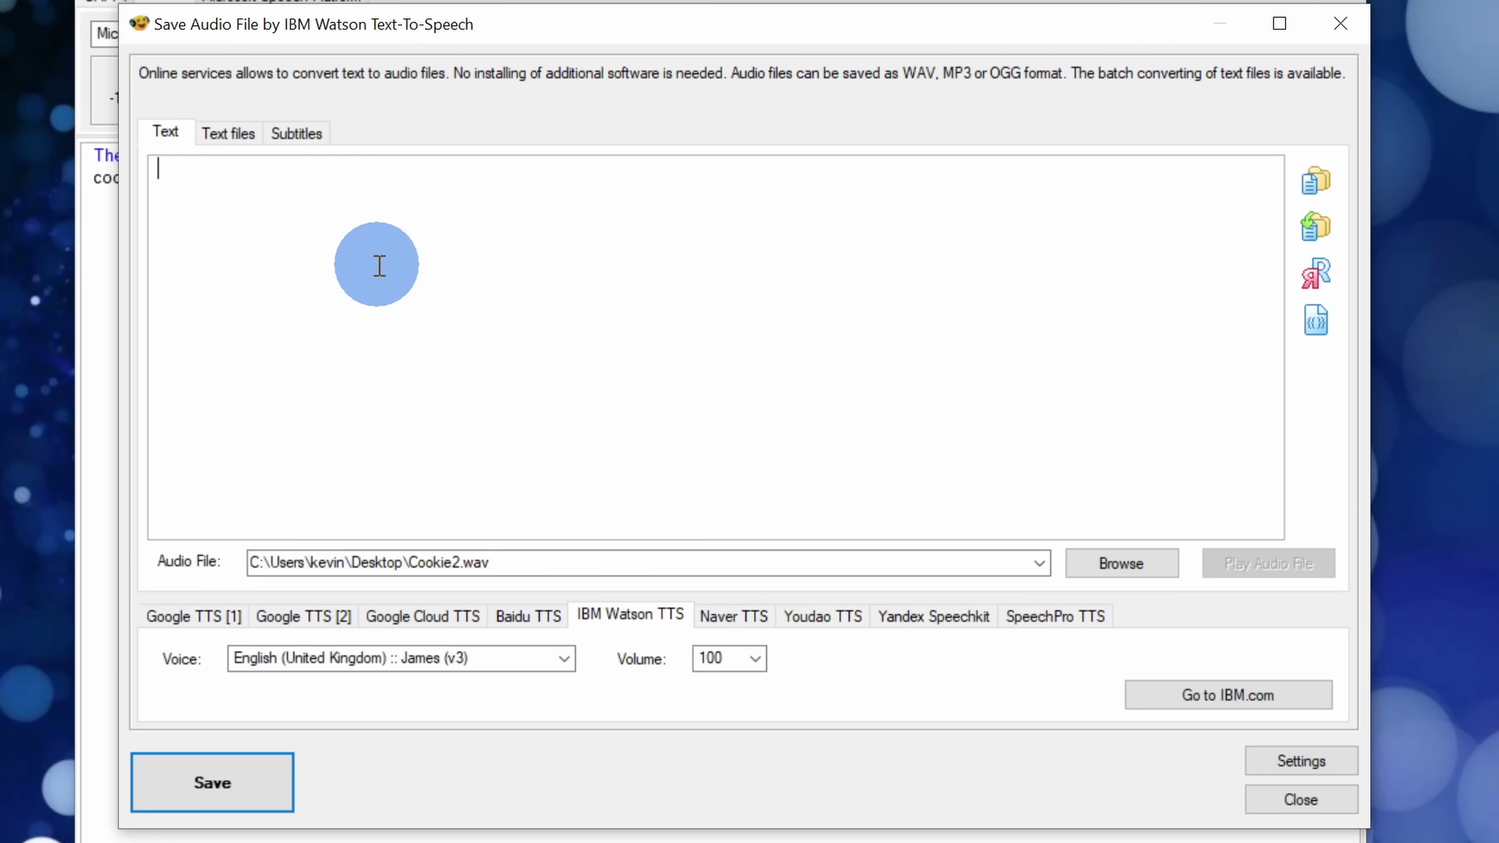
type("The Kevin Cookie Company makes some of the most delicious cookies that you've probably never had before. If you haven't had a KCC cookie, you haven't had a cookie. Find the nearest location at Kevin cookie company .com and enjoy the best.")
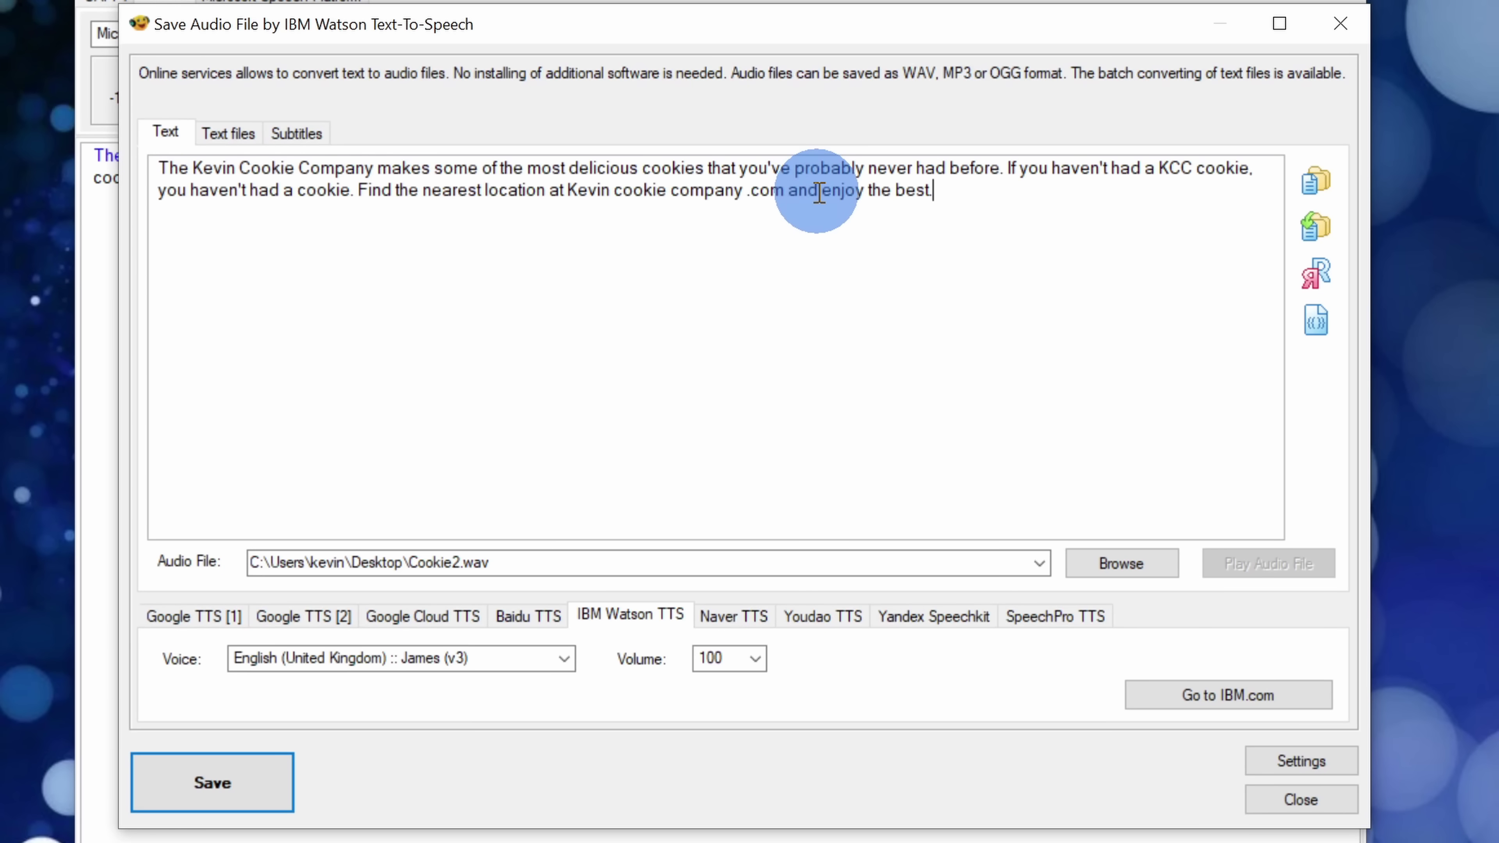
left_click(384, 562)
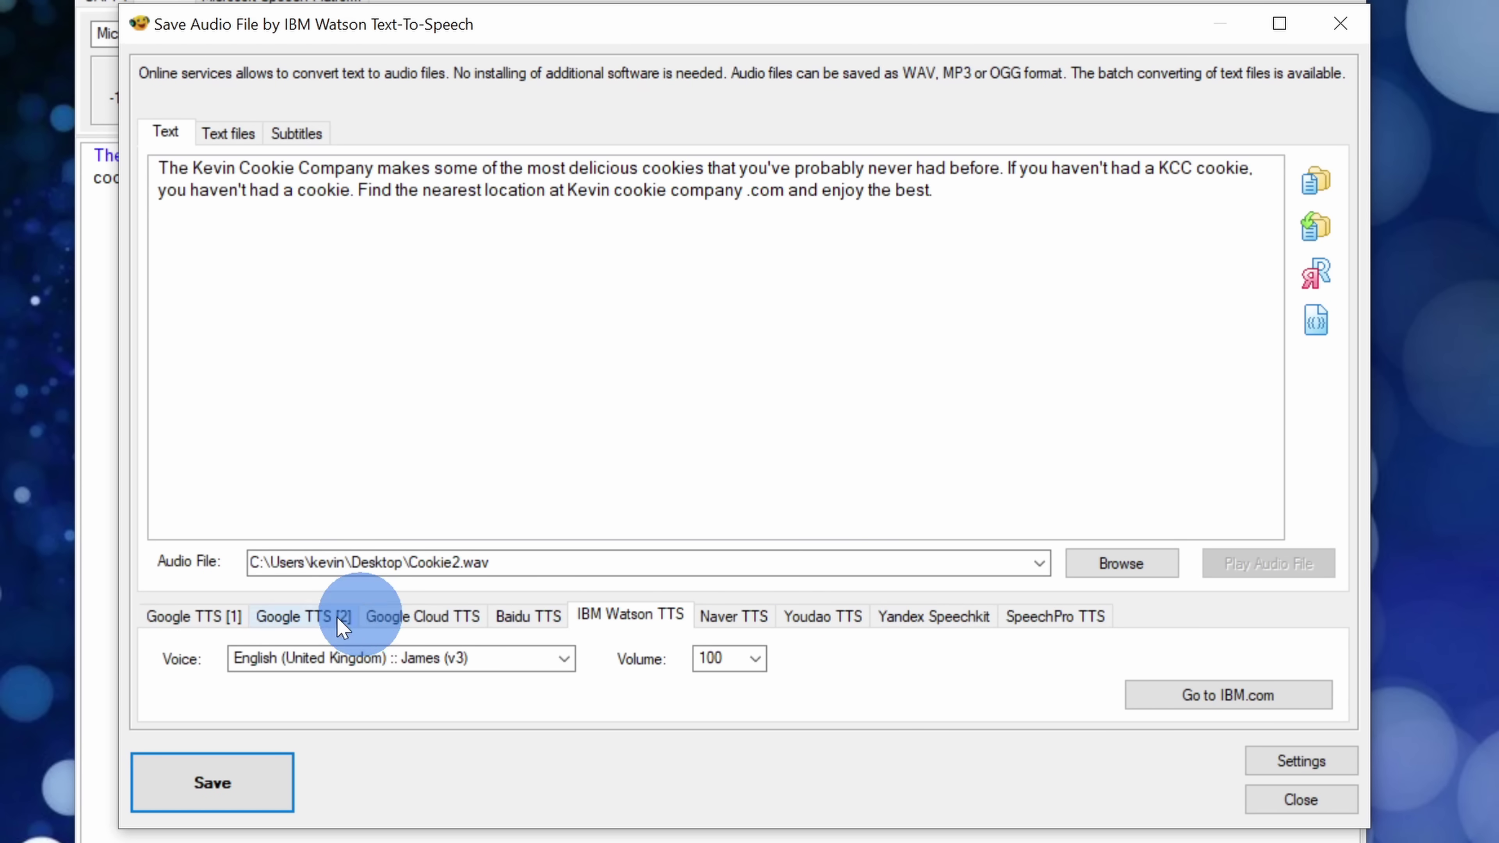
Step: Look at the Google TTS and Baidu TTS services, and return to IBM Watson TTS
left_click(177, 633)
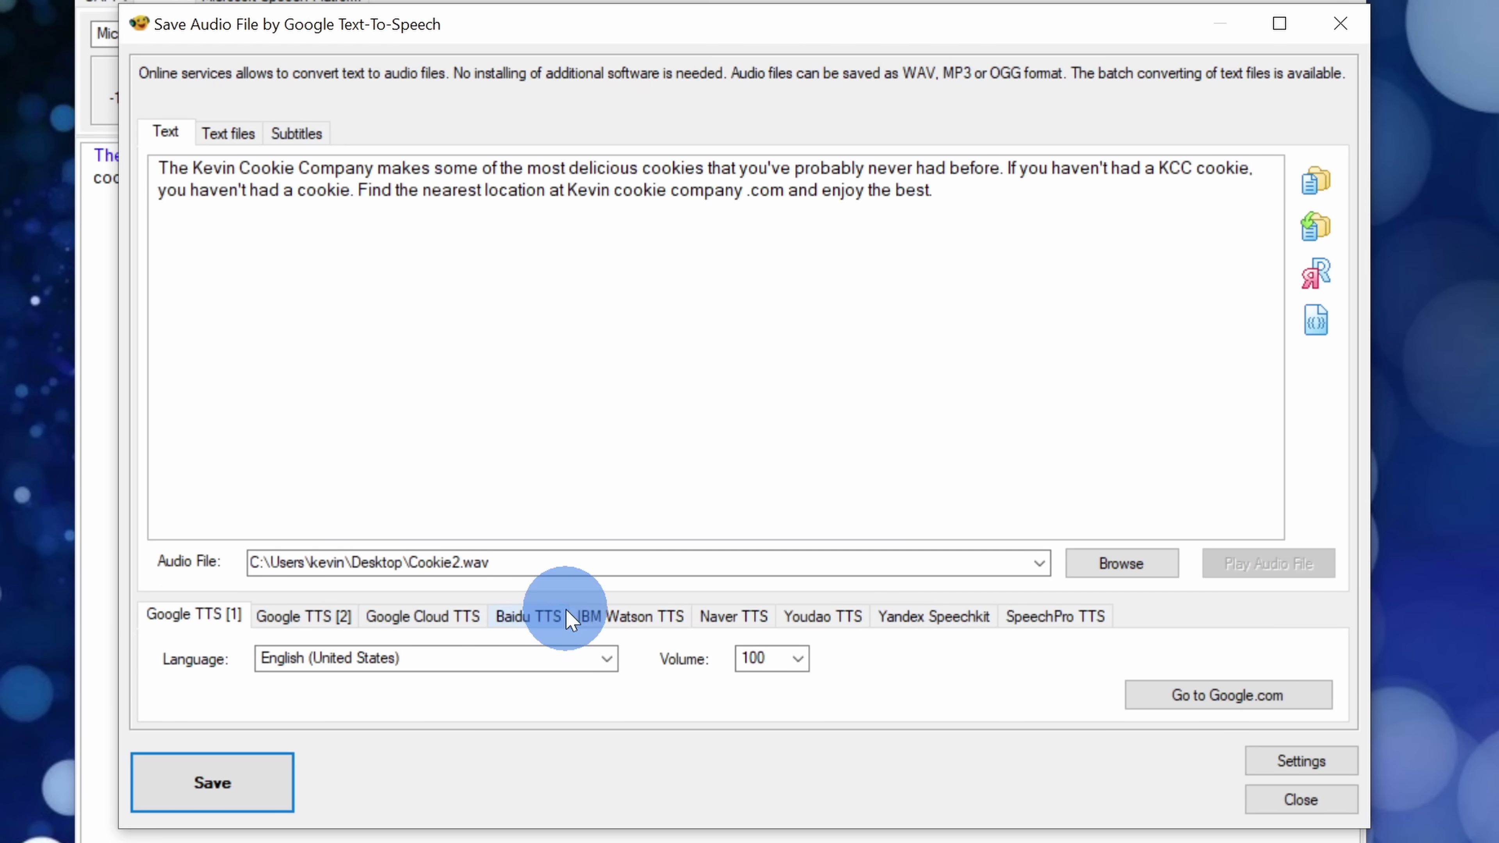
left_click(546, 614)
left_click(632, 616)
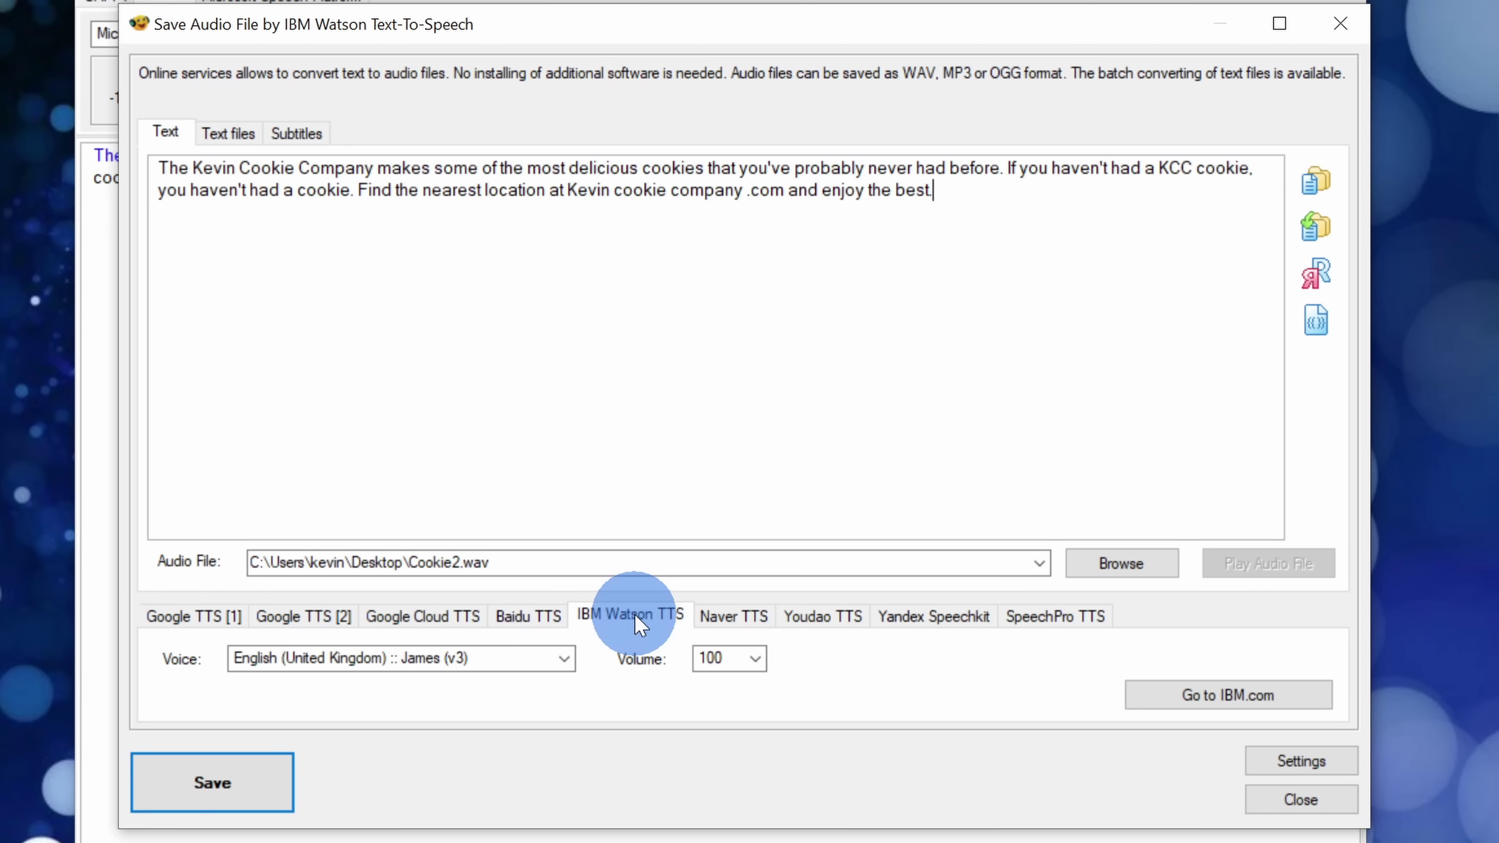
Step: Browse the IBM Watson voices, choose English (United Kingdom) :: James (v3), and save the audio as Cookie2.wav on the Desktop
left_click(565, 664)
scroll(505, 591, "up", 2)
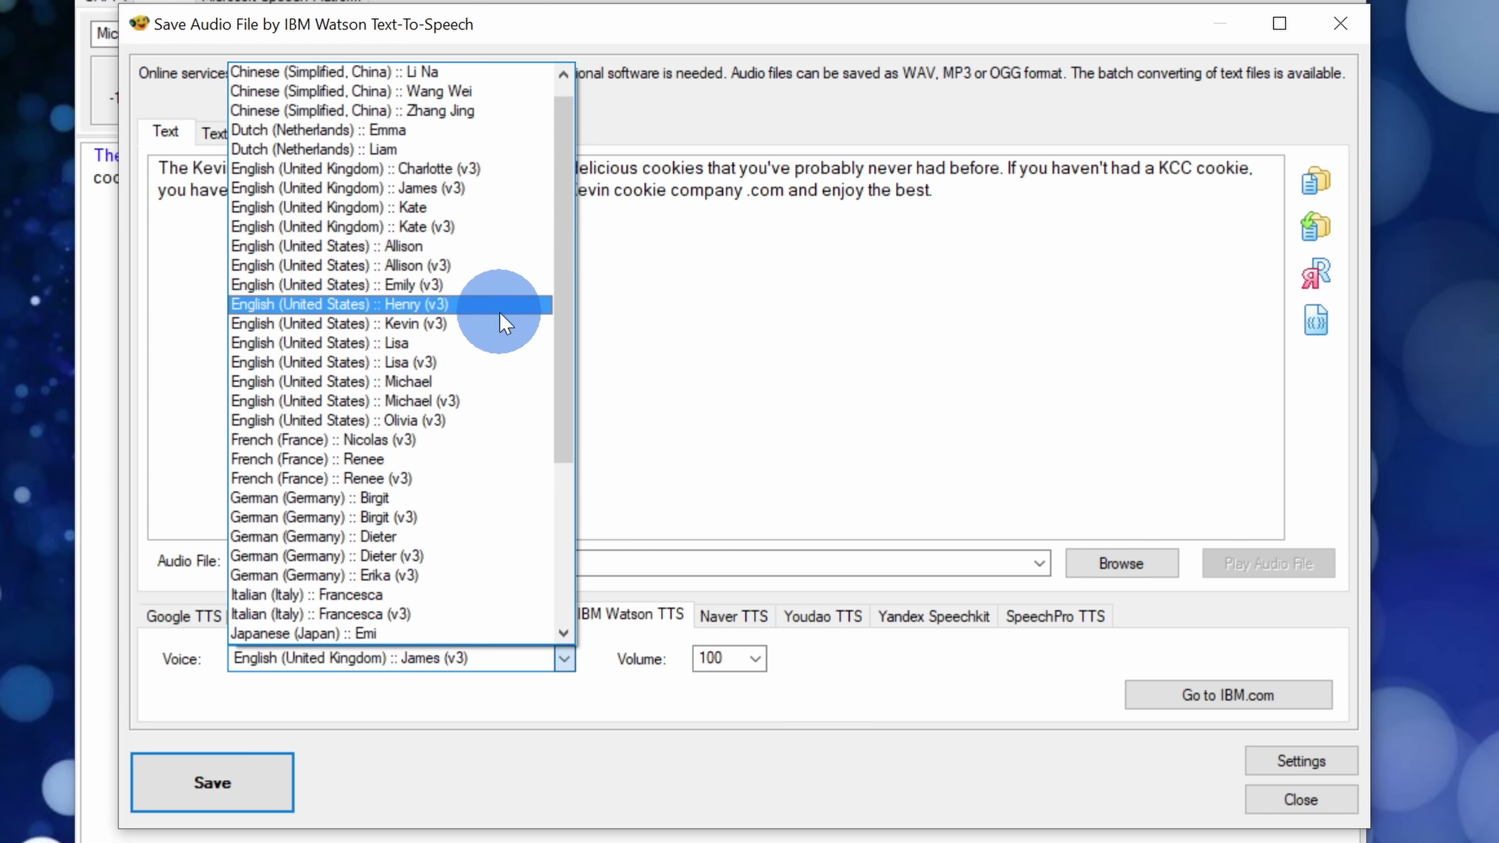
scroll(496, 405, "down", 3)
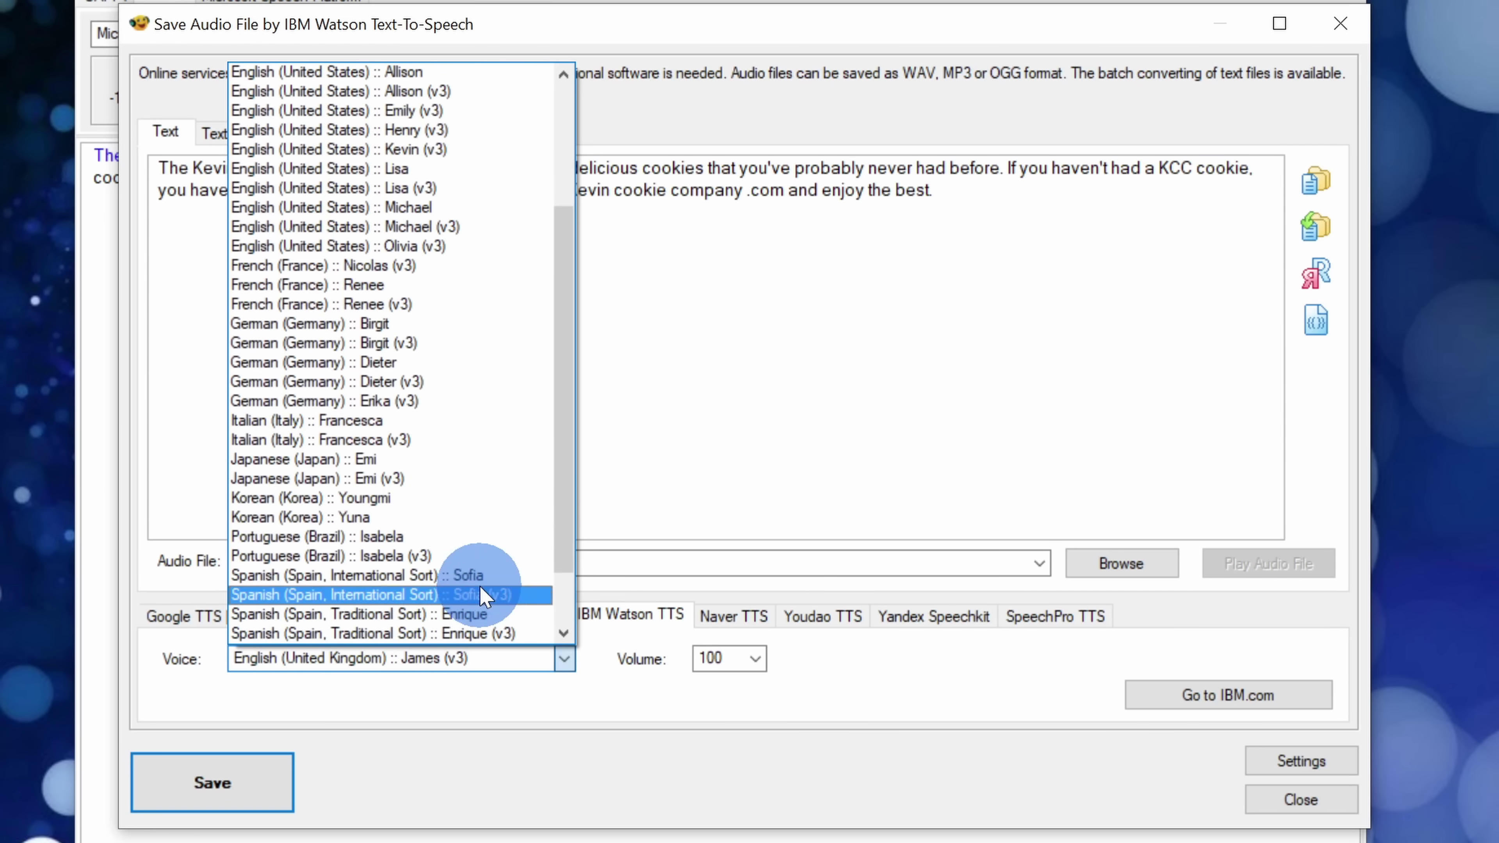
scroll(485, 495, "up", 3)
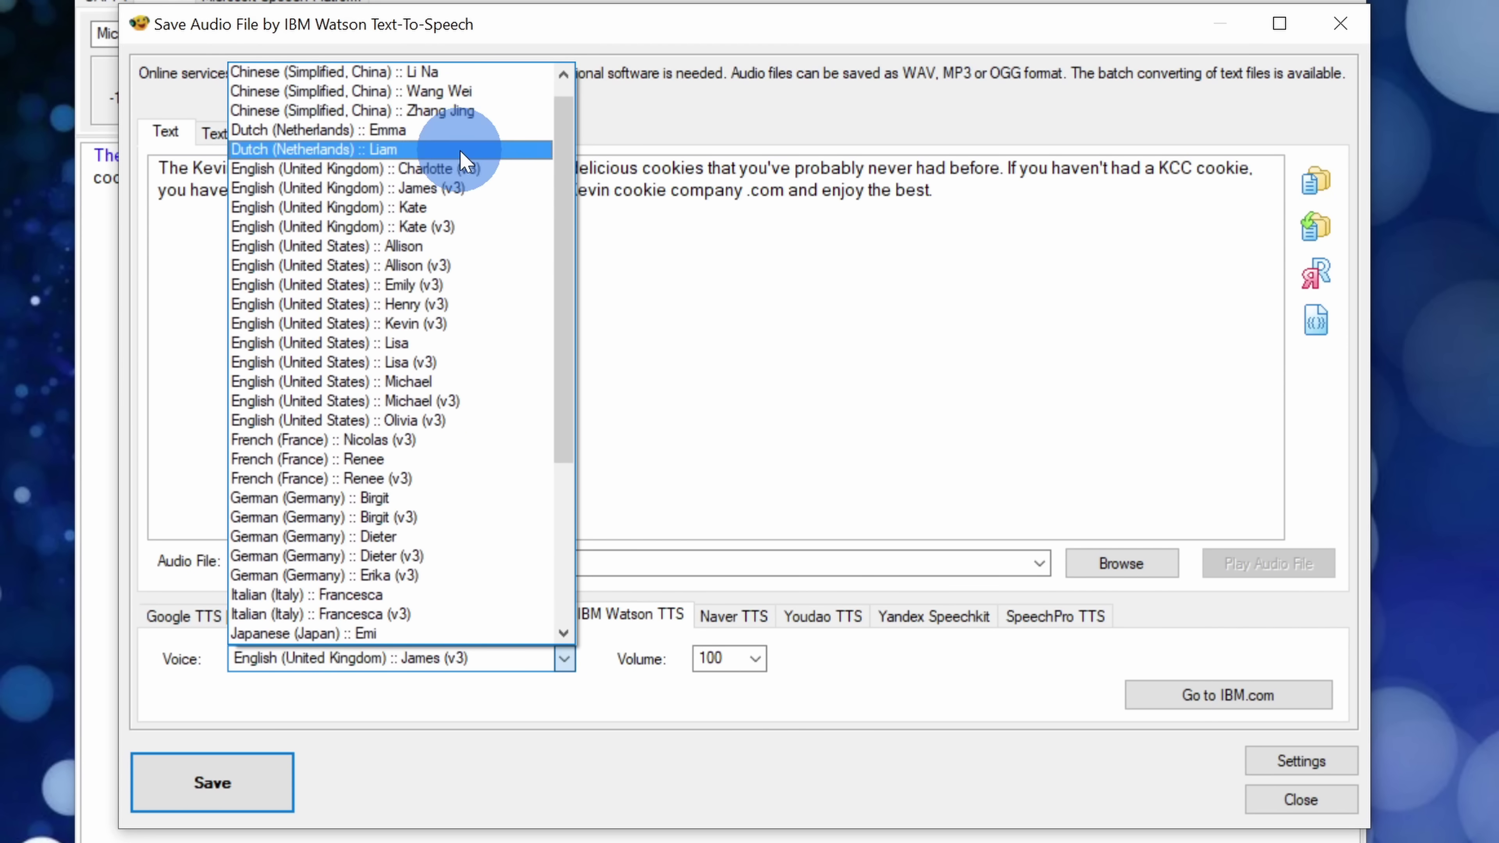
left_click(464, 190)
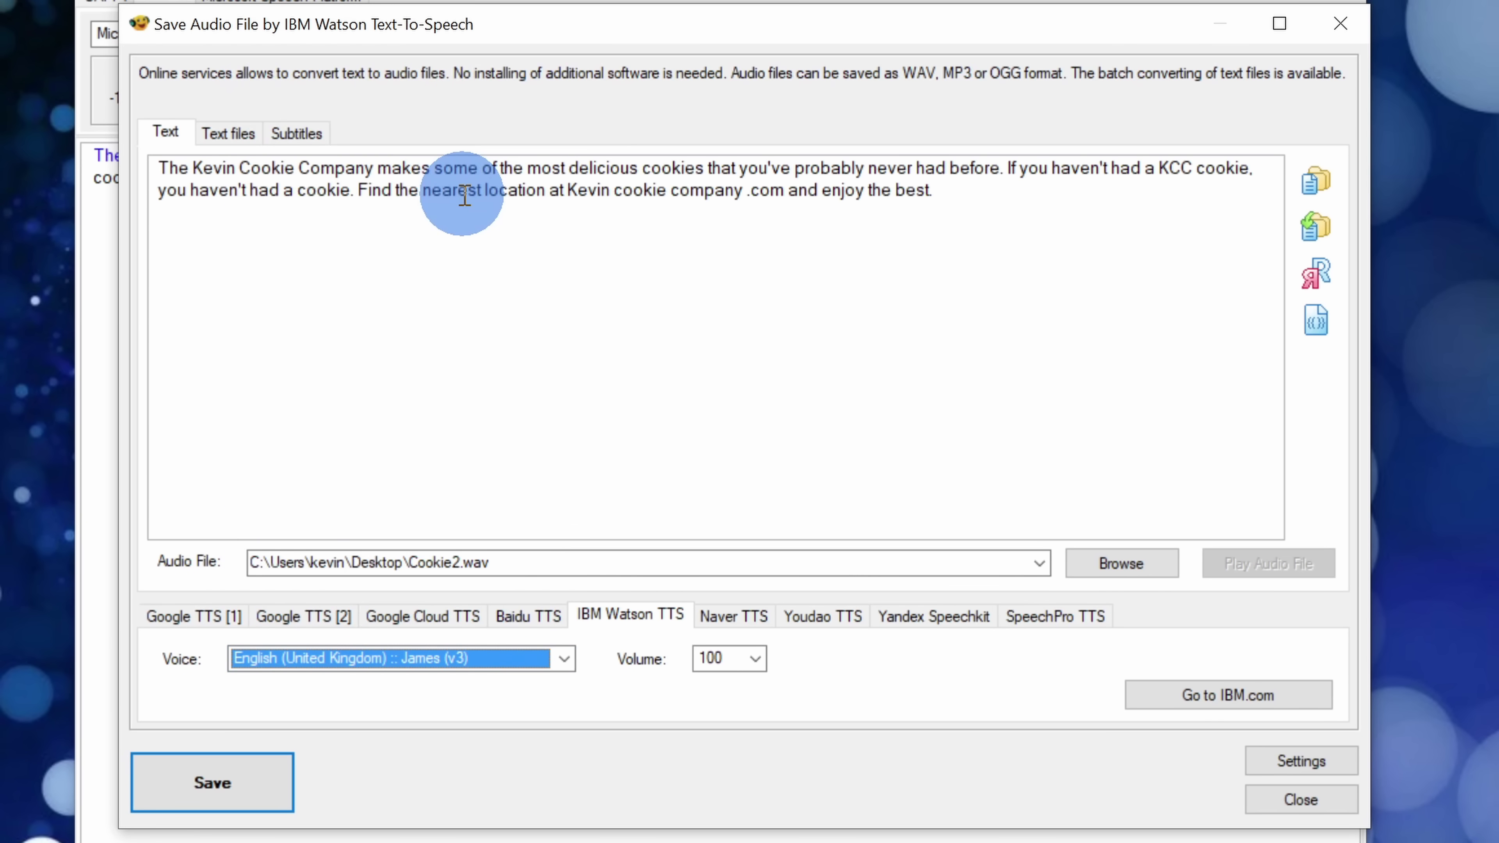
left_click(253, 780)
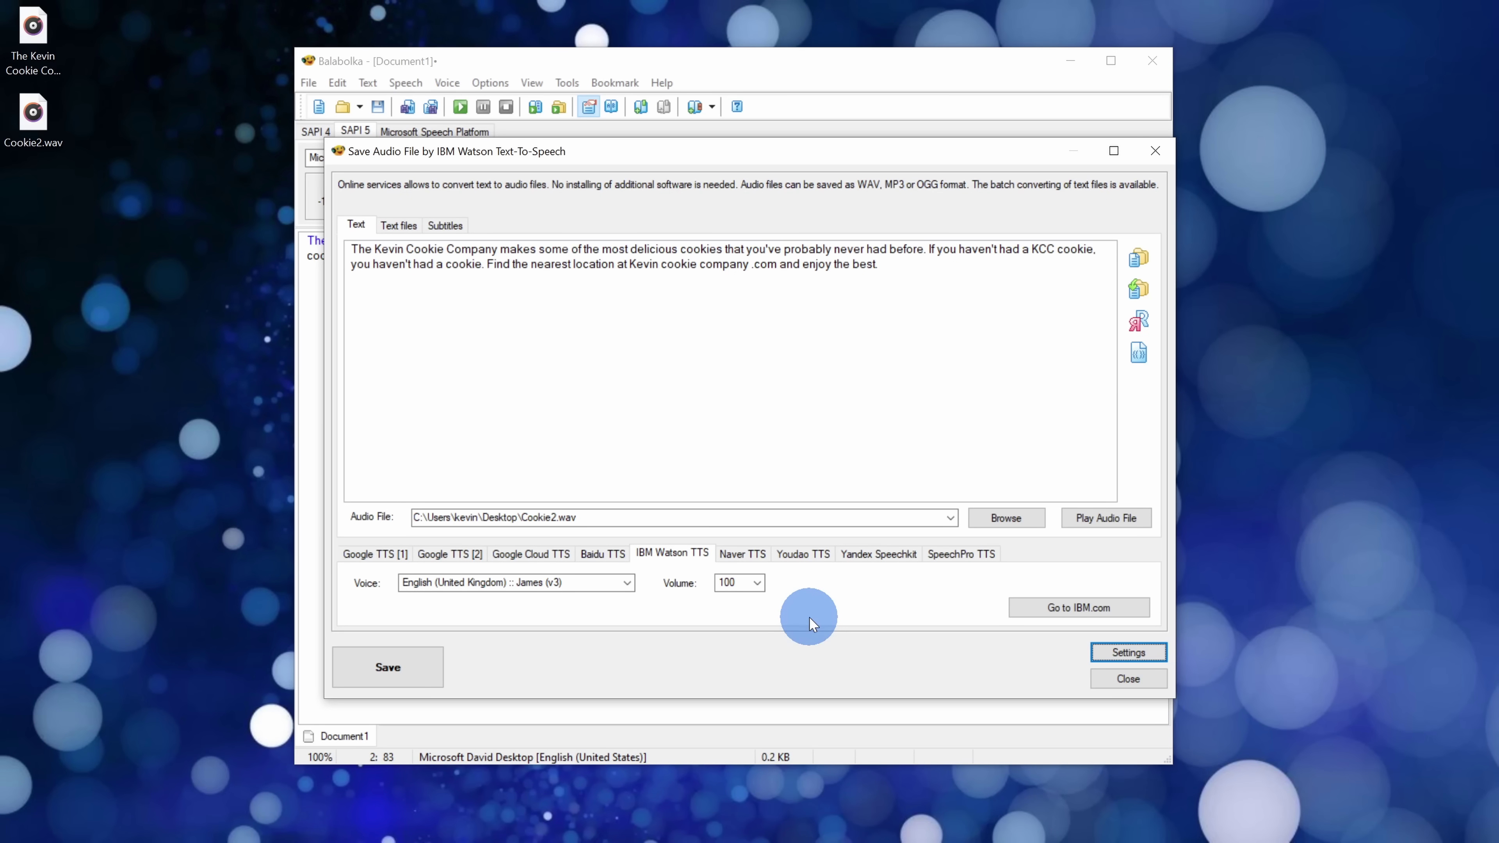
Step: Play Cookie2.wav from the desktop, and close the music player and the online text-to-speech window
left_click(47, 131)
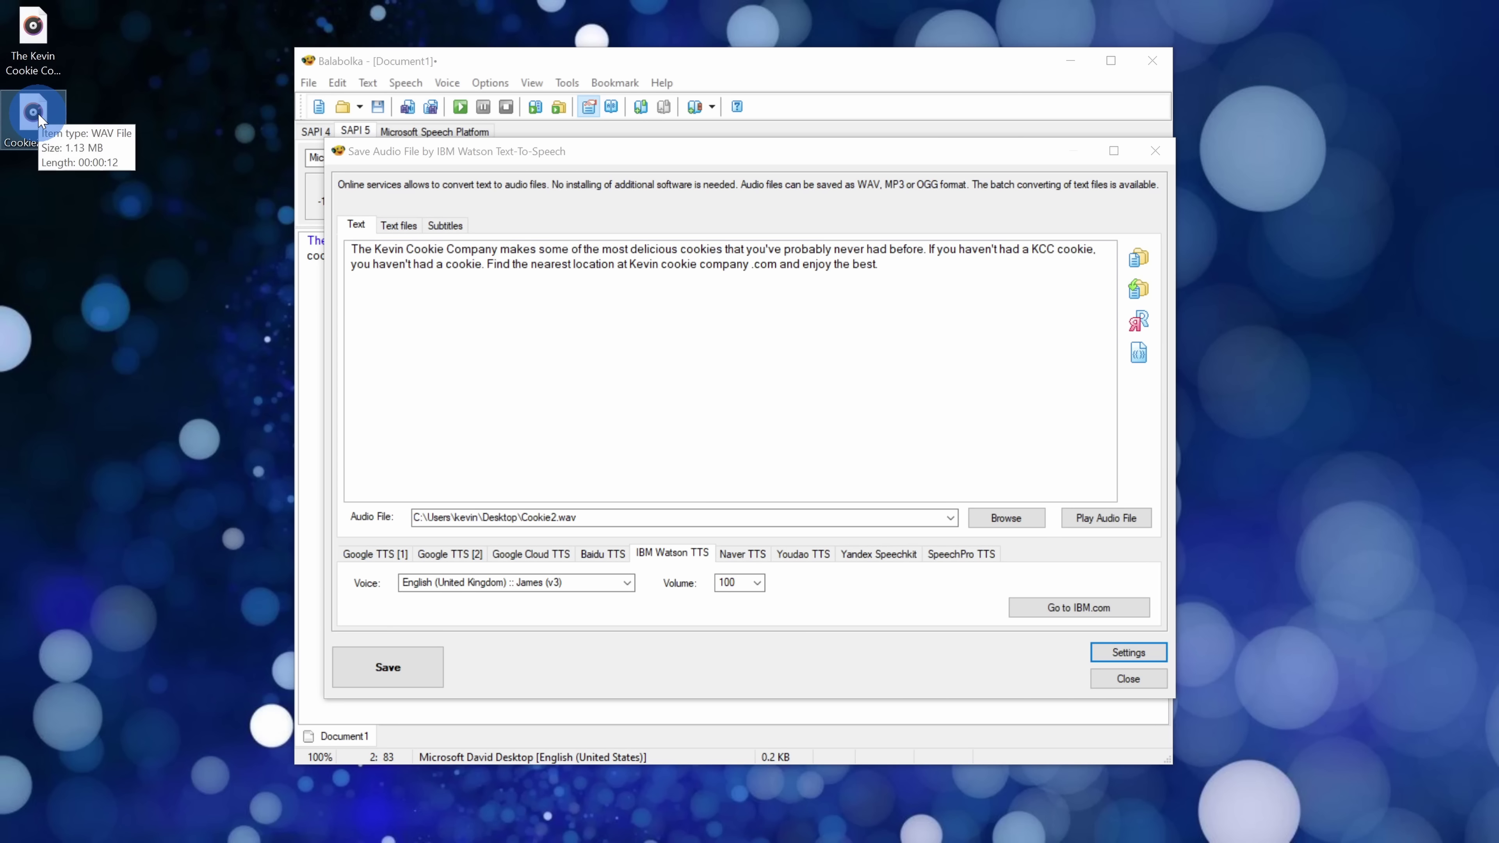
double_click(38, 116)
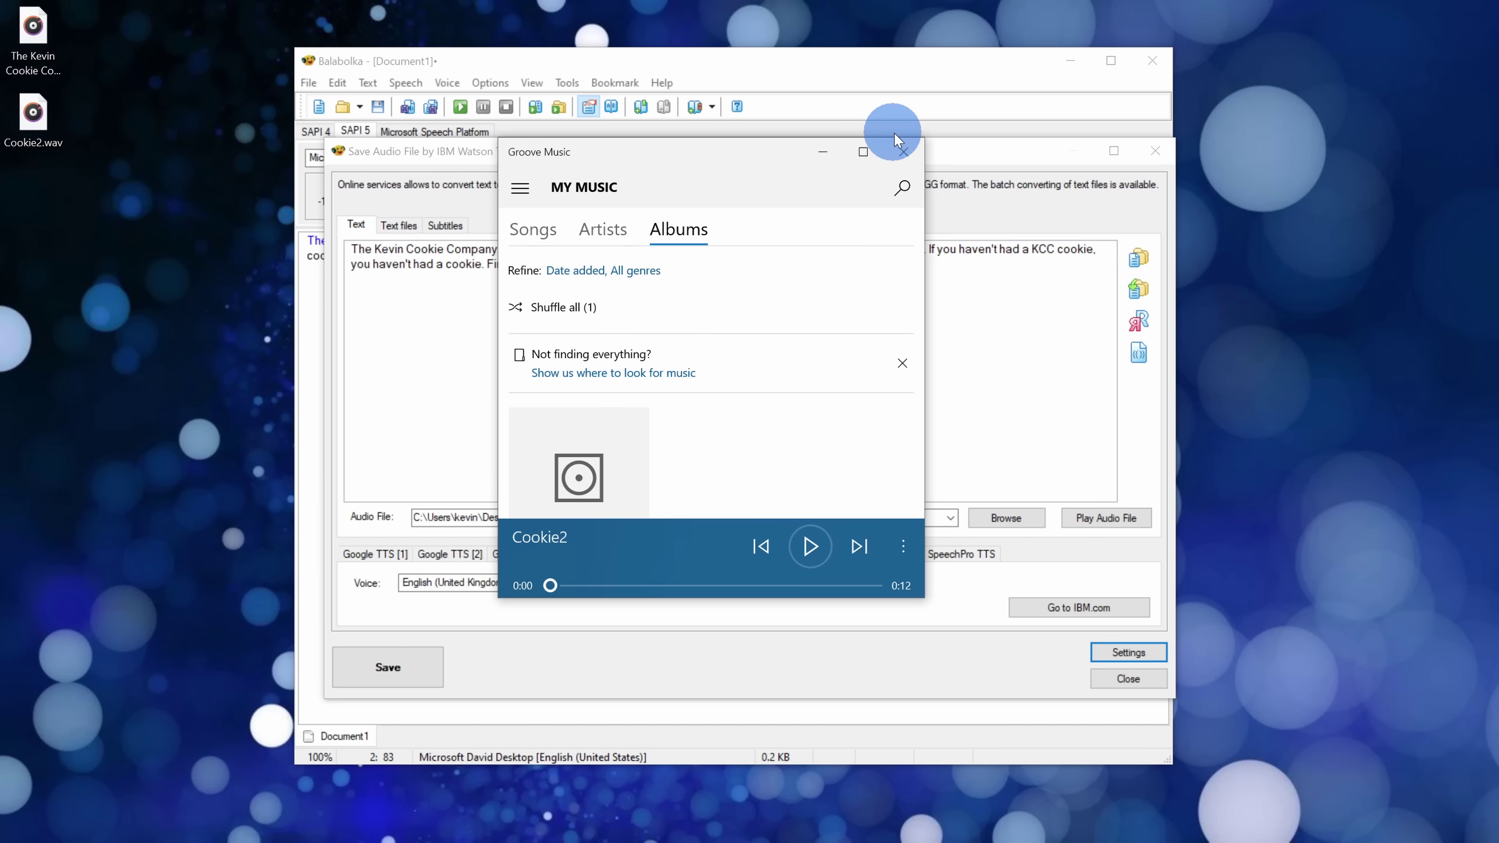
left_click(903, 151)
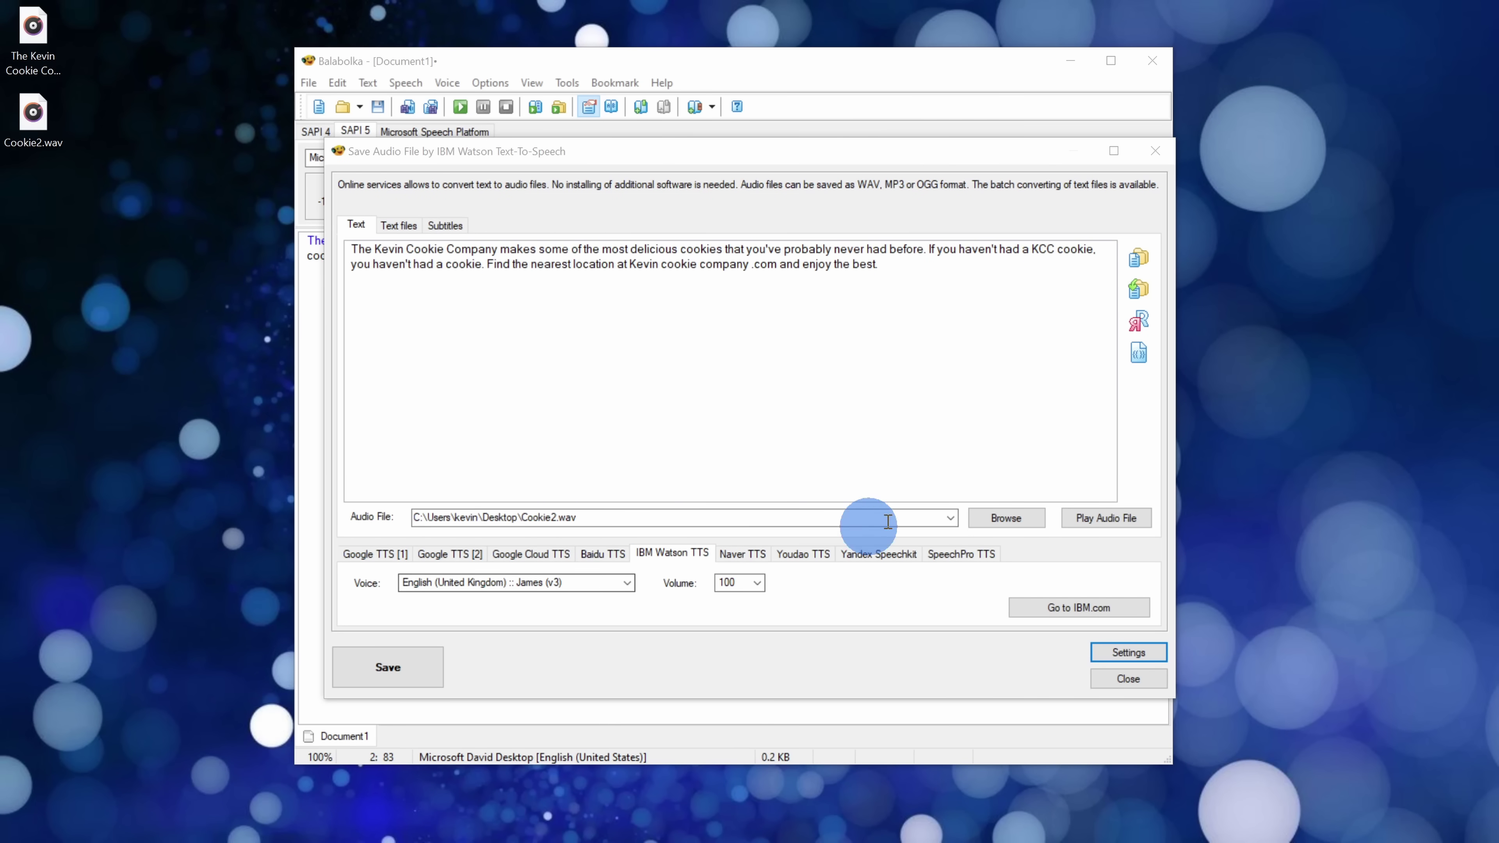
left_click(1155, 151)
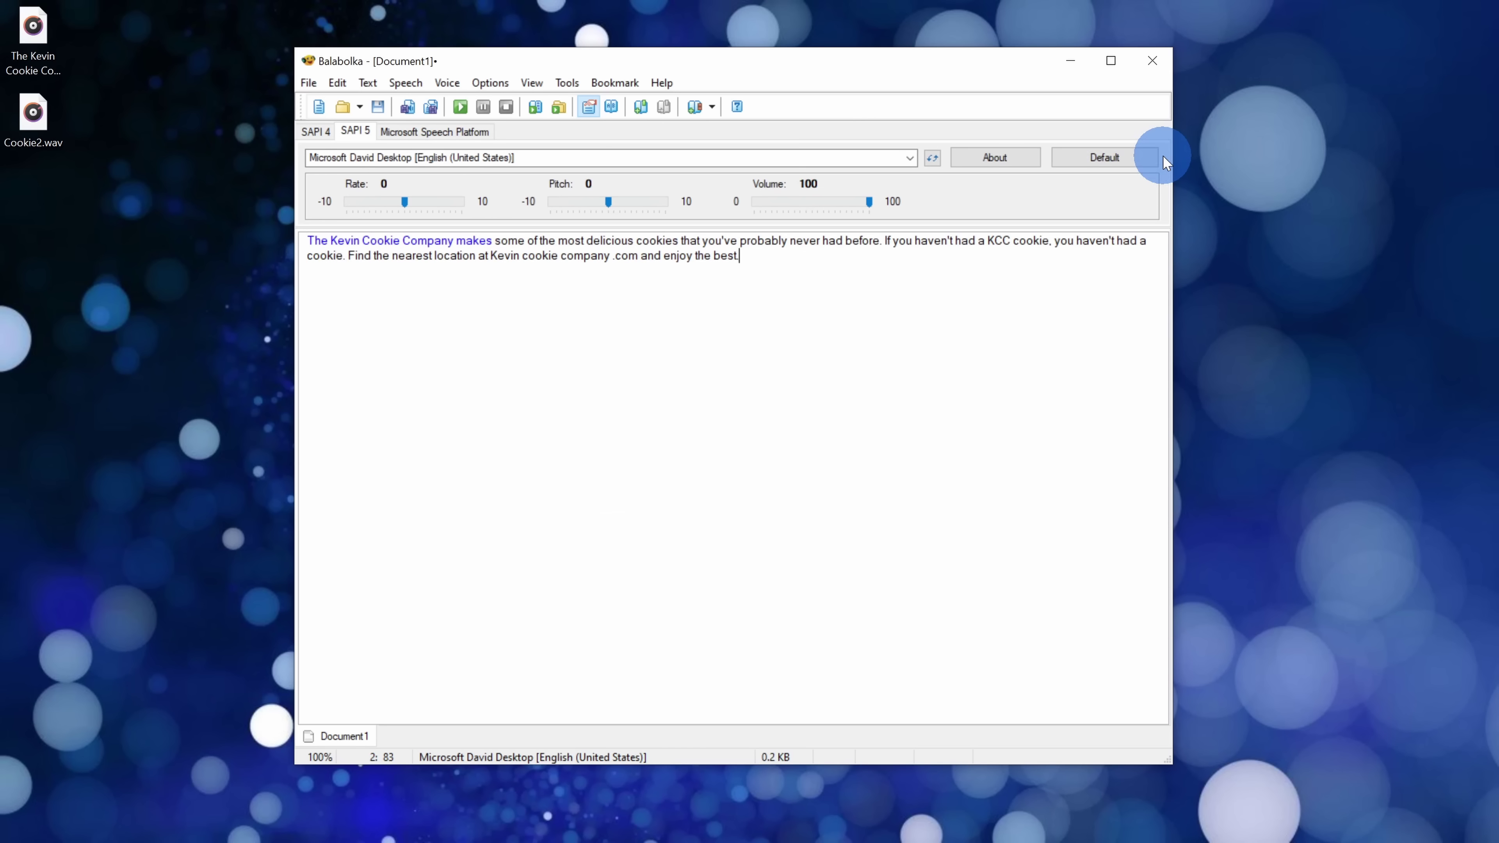